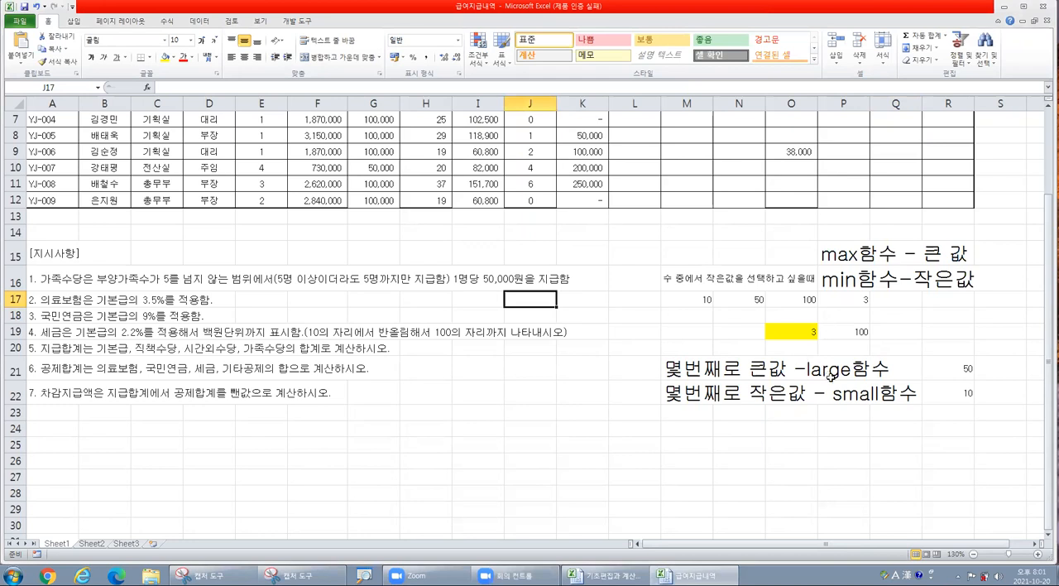
- Enter the note "합계 - sum" in cell M24 and "평균 - average" in cell M25
click(685, 423)
text(q)
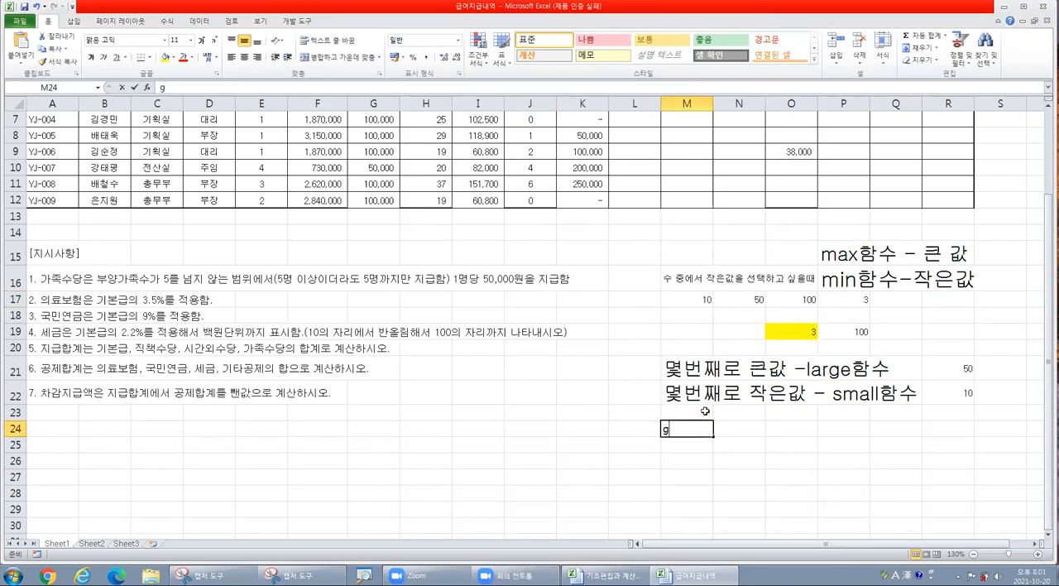
key(BackSpace)
text(합계)
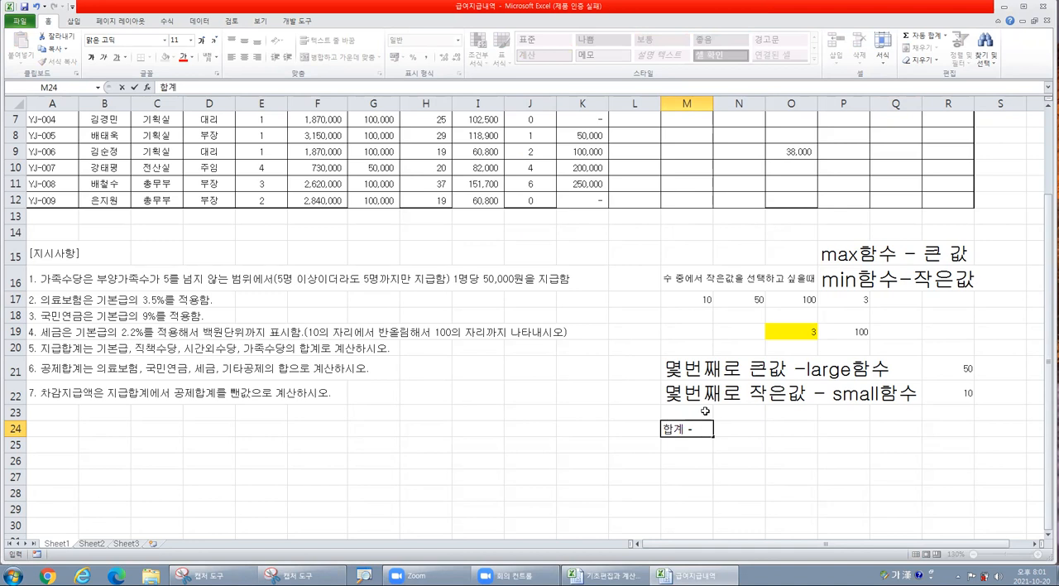
text(- sum)
key(Return)
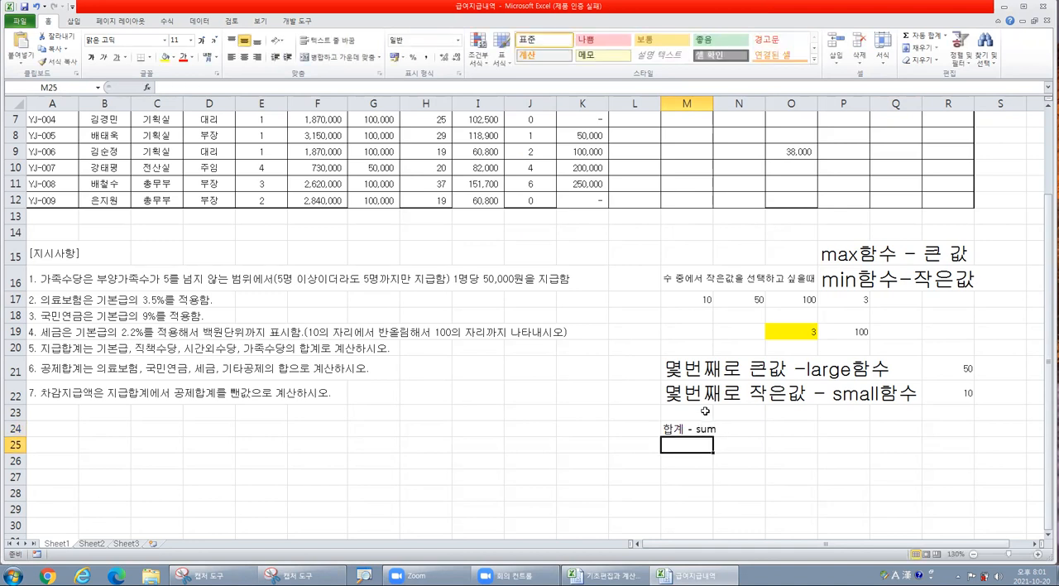
text(평균)
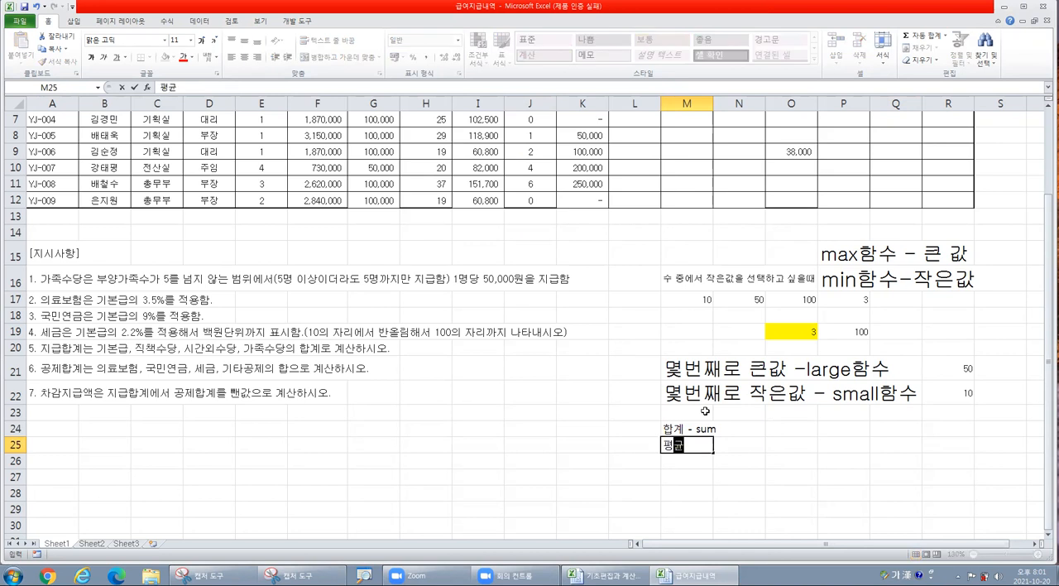
text( - average)
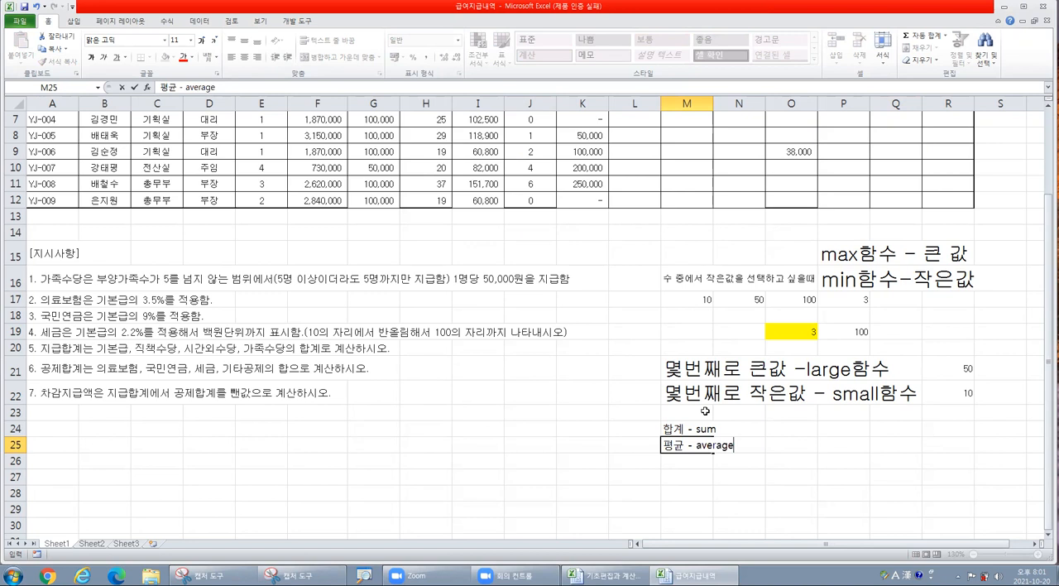
- Enlarge the text of the sum and average notes in M24:M25 to font size 20
key(Up)
key(shift+Down)
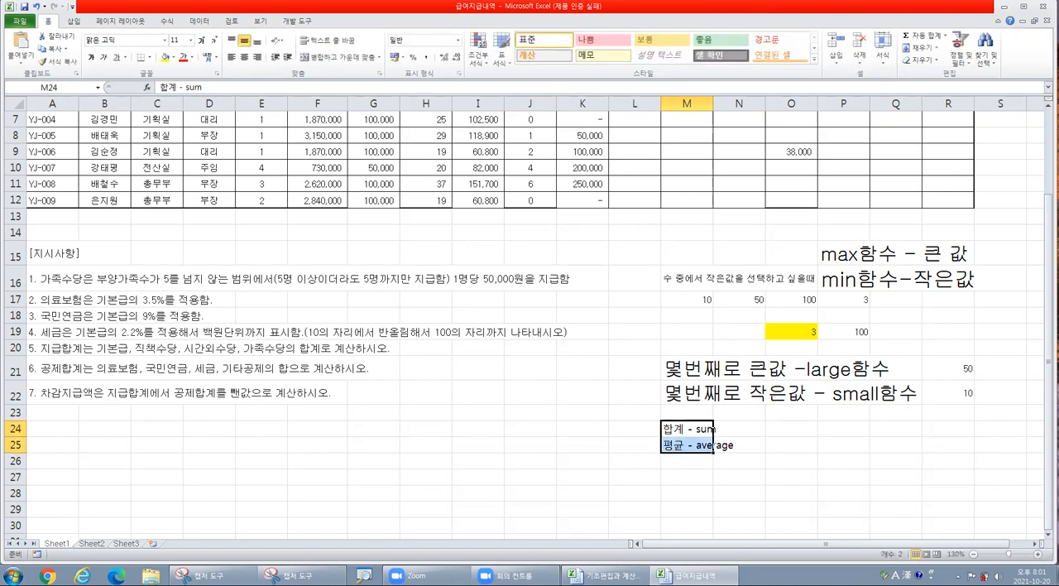
click(203, 40)
click(203, 40)
click(203, 40)
click(203, 40)
click(203, 39)
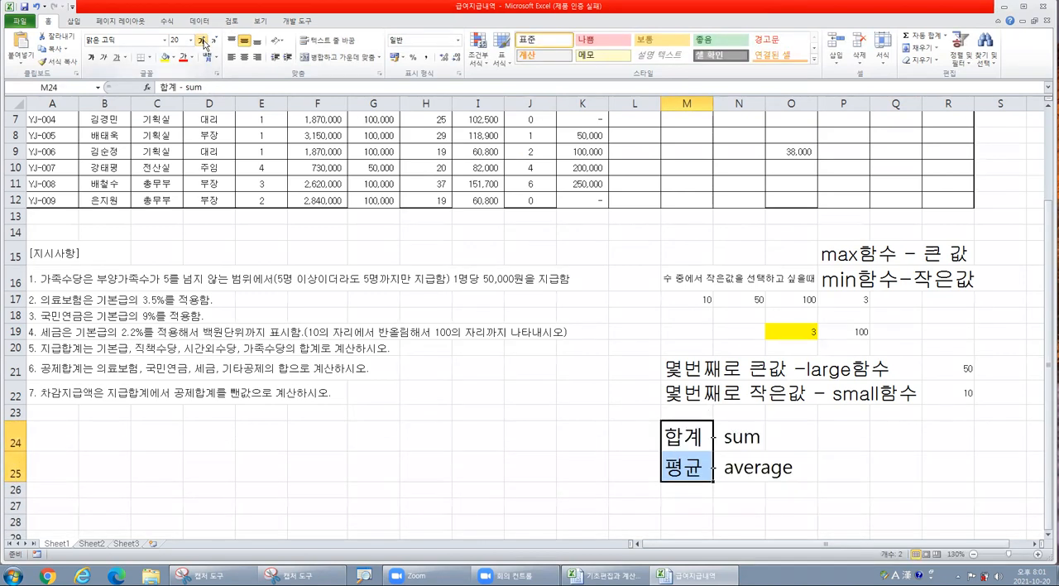
scroll(776, 305, down, 1)
click(678, 455)
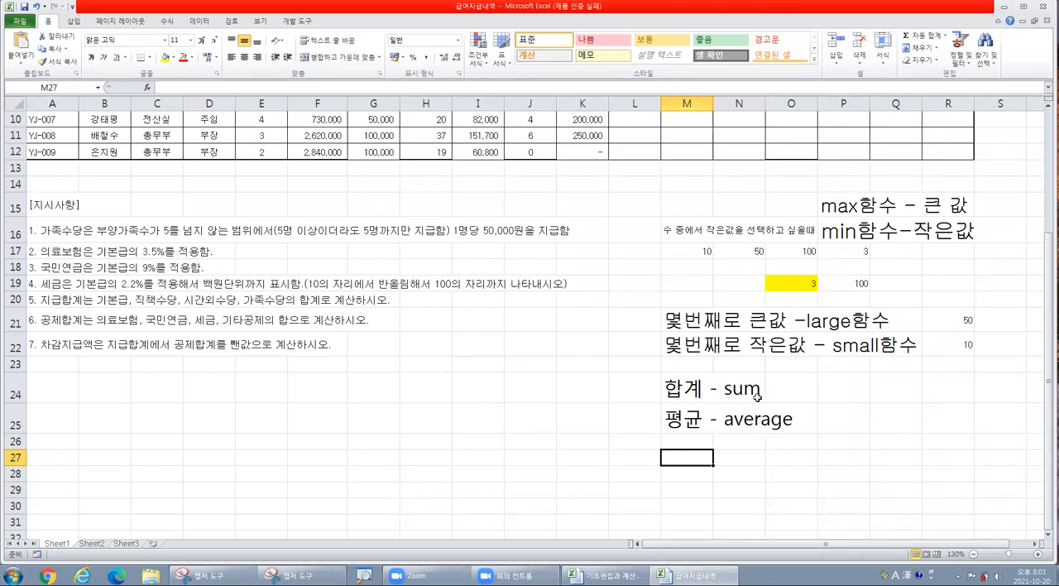
- Examine the overtime hours in H4:H12 and the overtime allowances in I4:I12 by selecting each range
scroll(748, 407, up, 3)
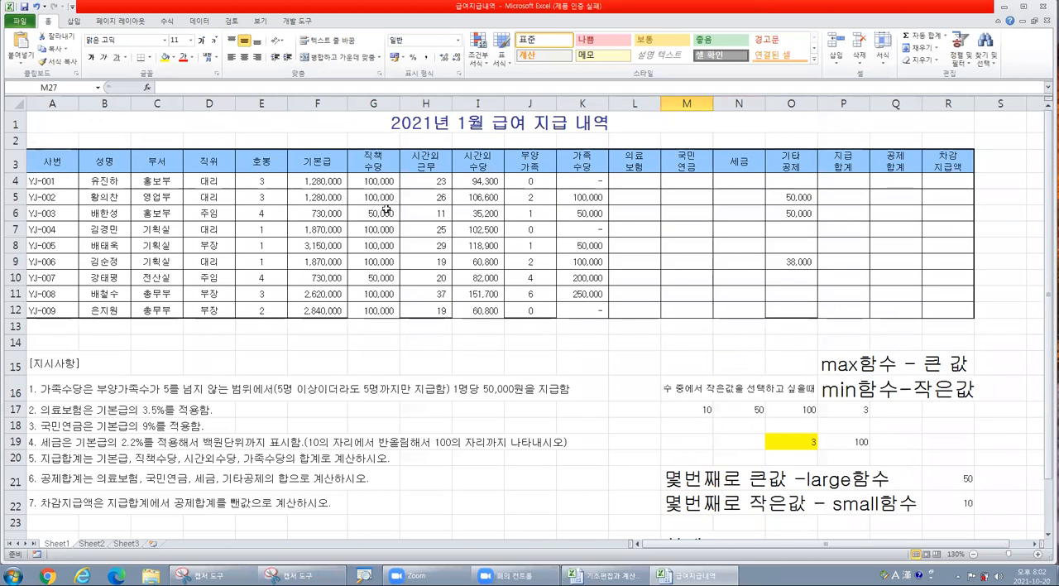
drag(425, 182, 435, 307)
click(436, 203)
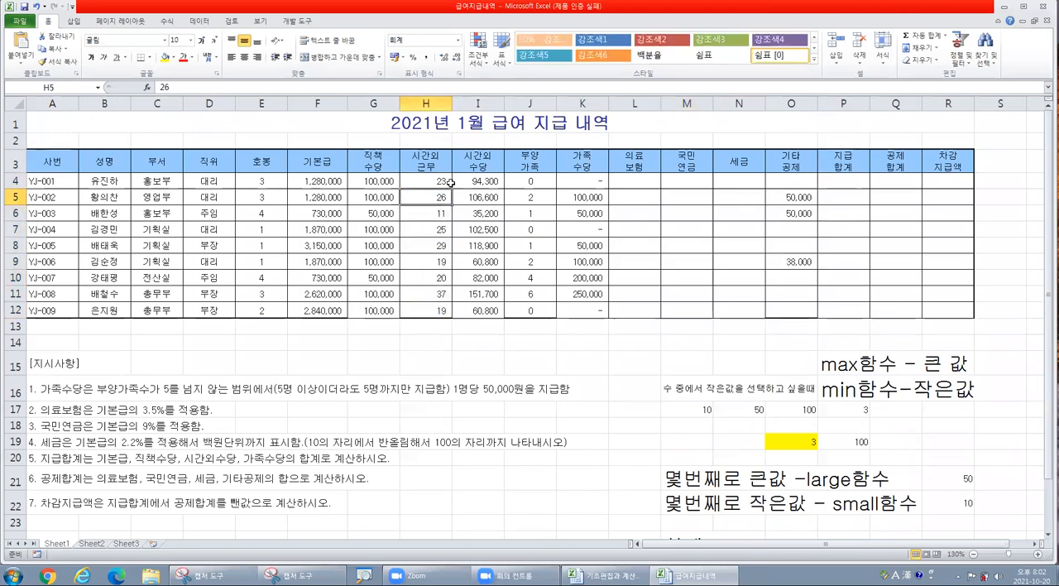
drag(427, 175, 419, 307)
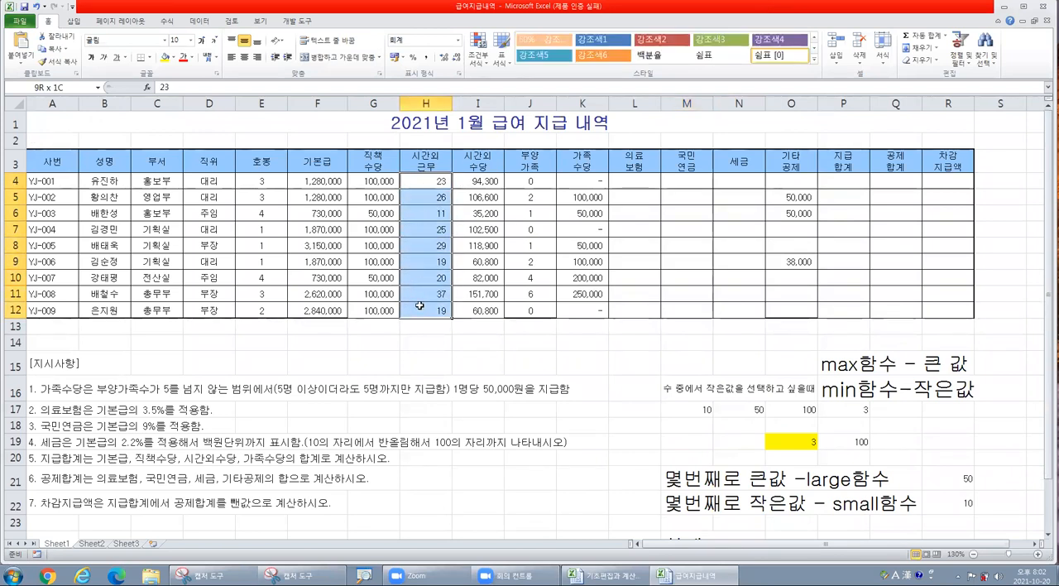
drag(427, 179, 426, 307)
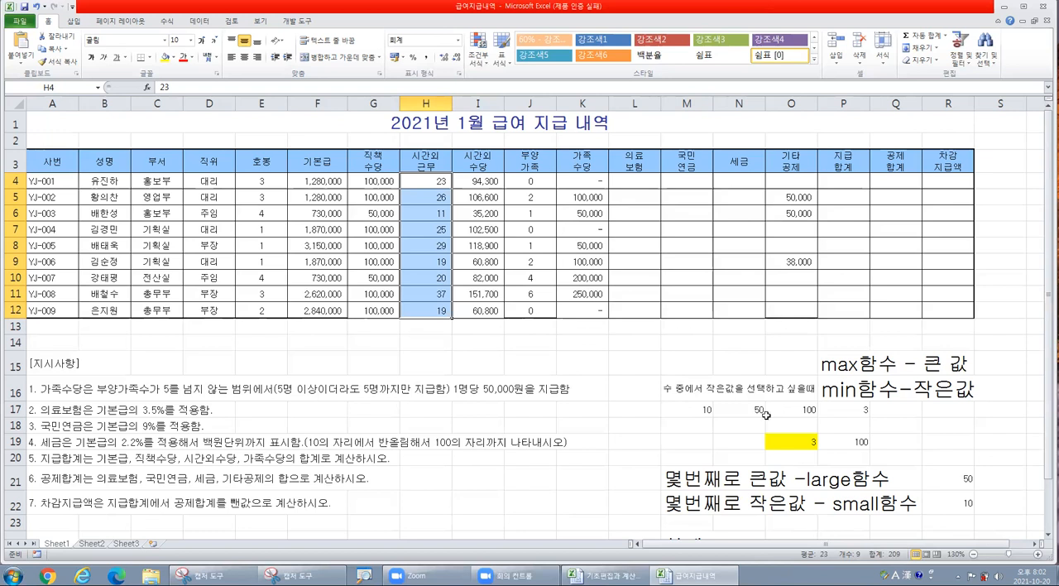
drag(468, 177, 480, 312)
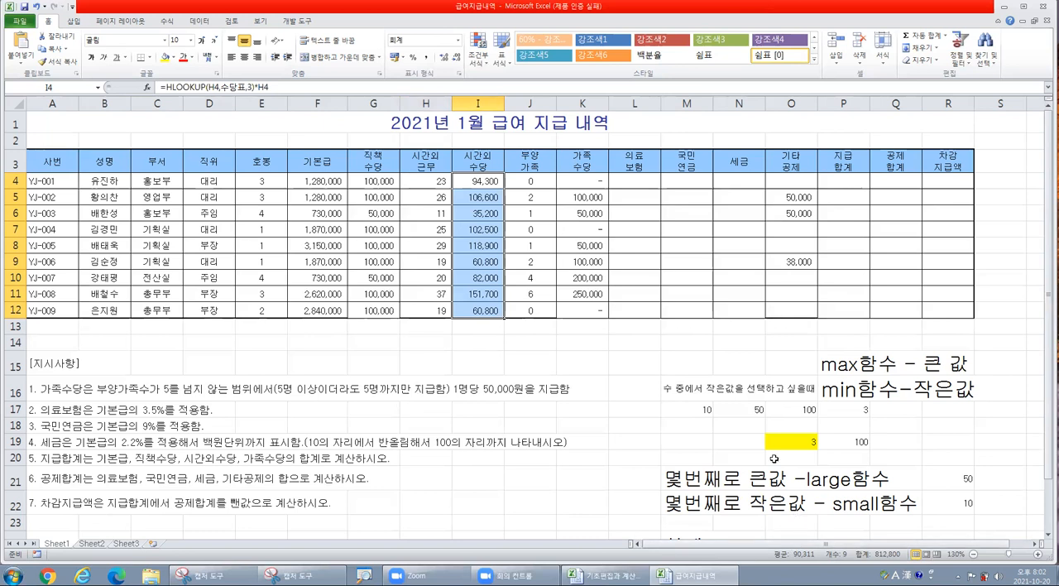
- Fill the empty cells L15 and N15 with yellow
click(632, 351)
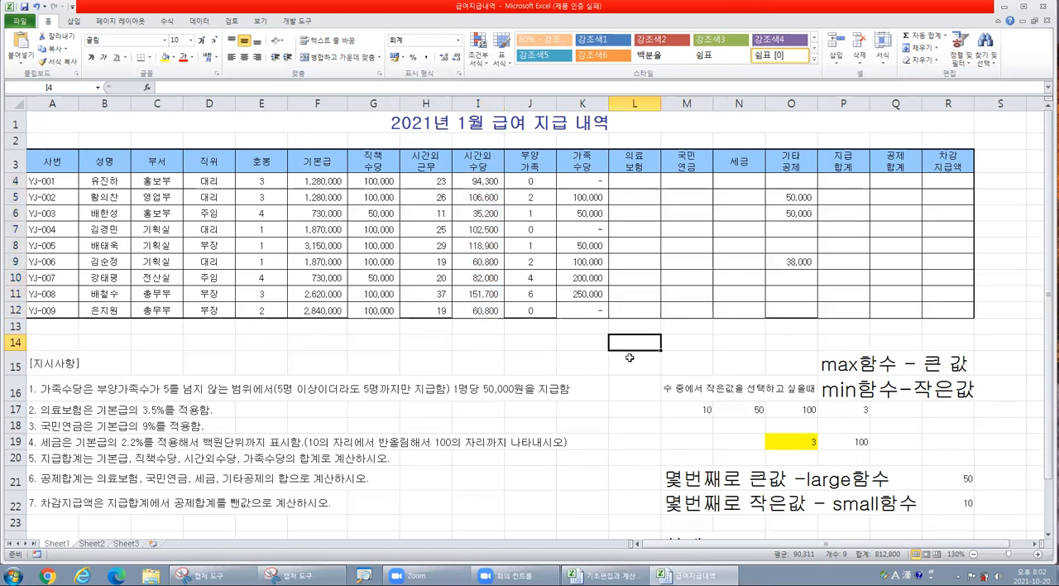
click(646, 363)
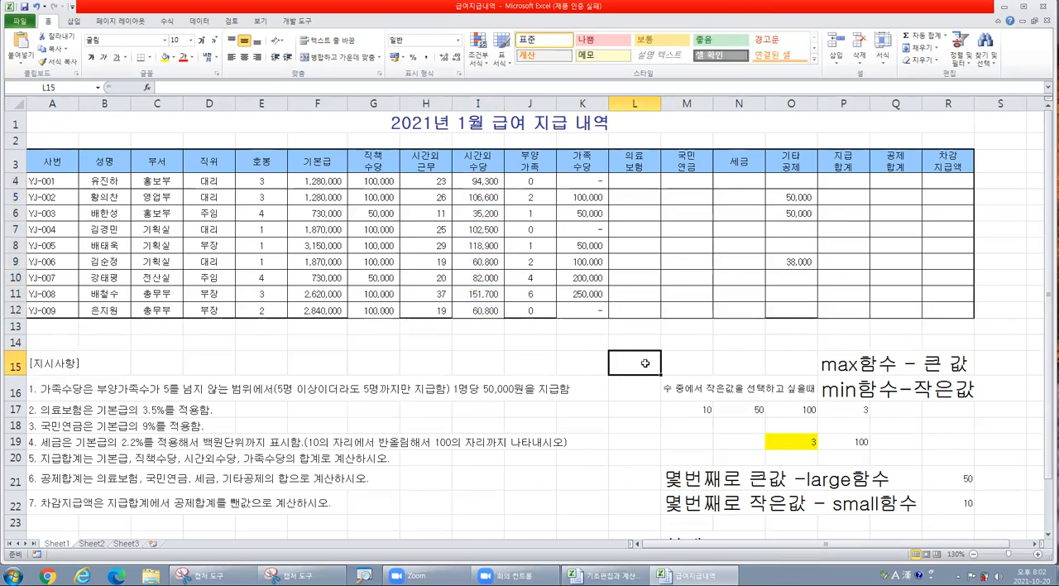
click(716, 365)
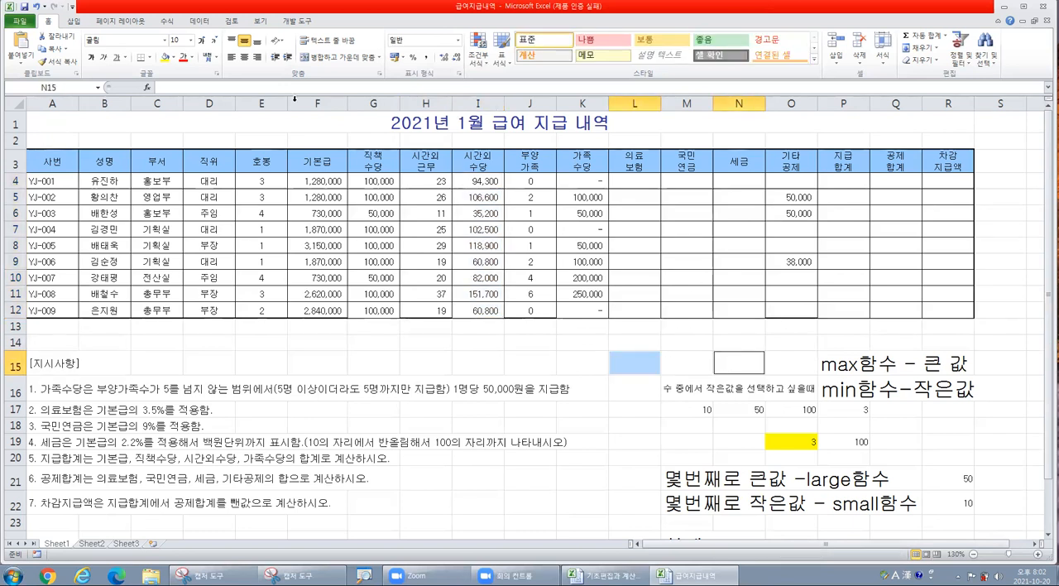
click(167, 58)
- Insert the SUM function in cell L15, choosing it from the list of all functions
click(635, 362)
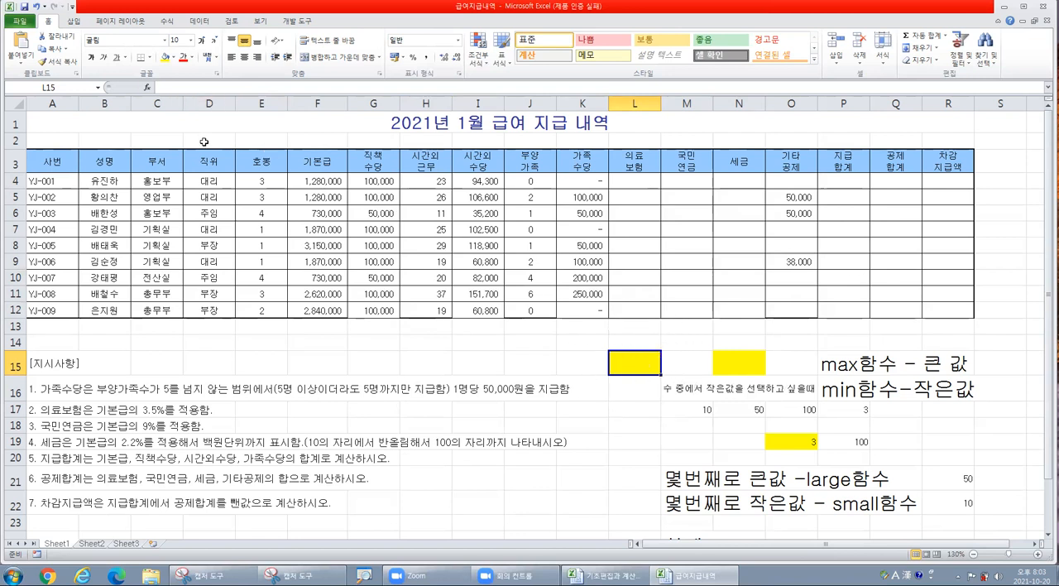
click(148, 88)
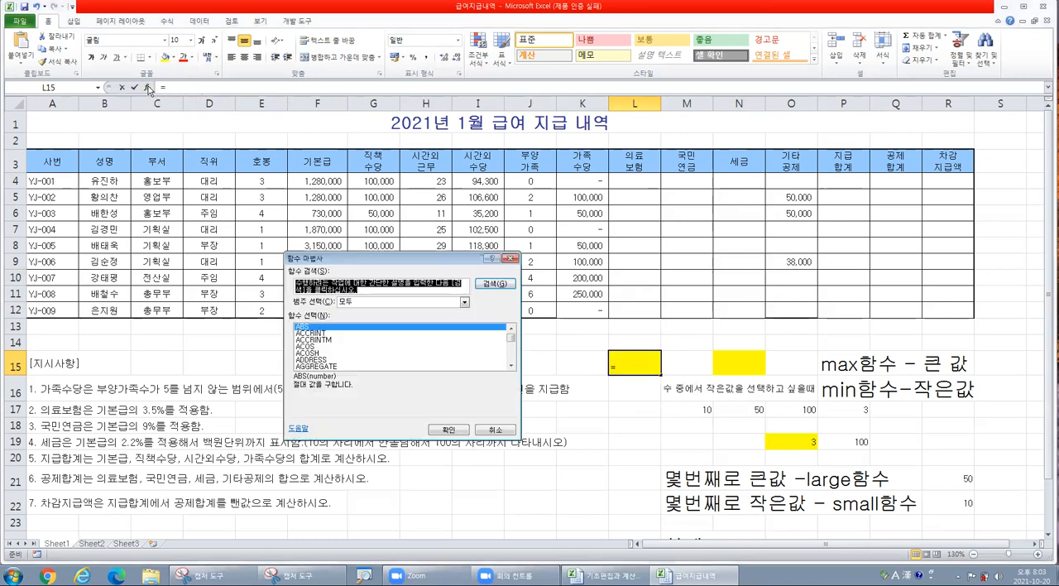
click(374, 362)
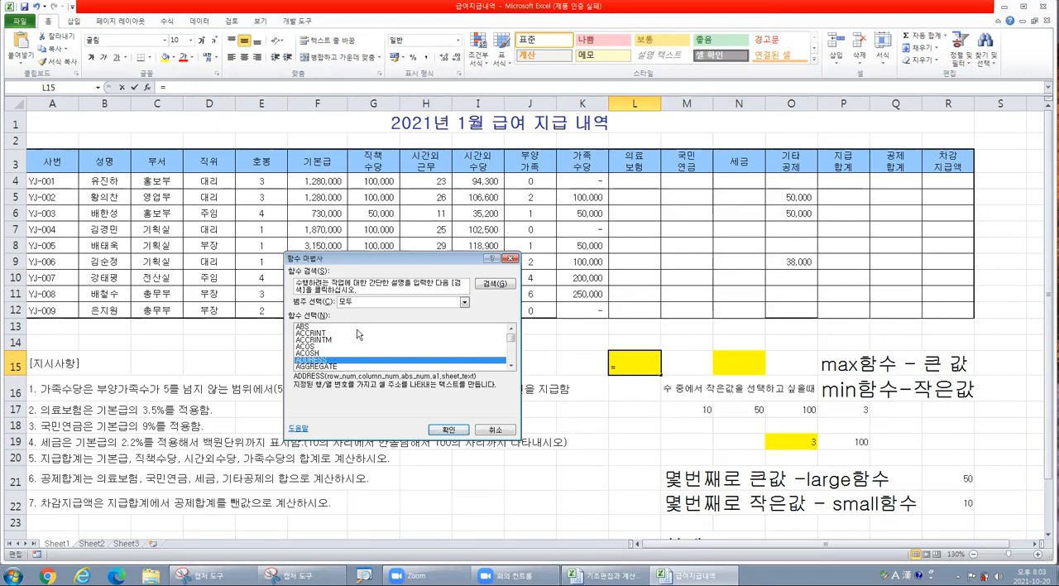
key(s)
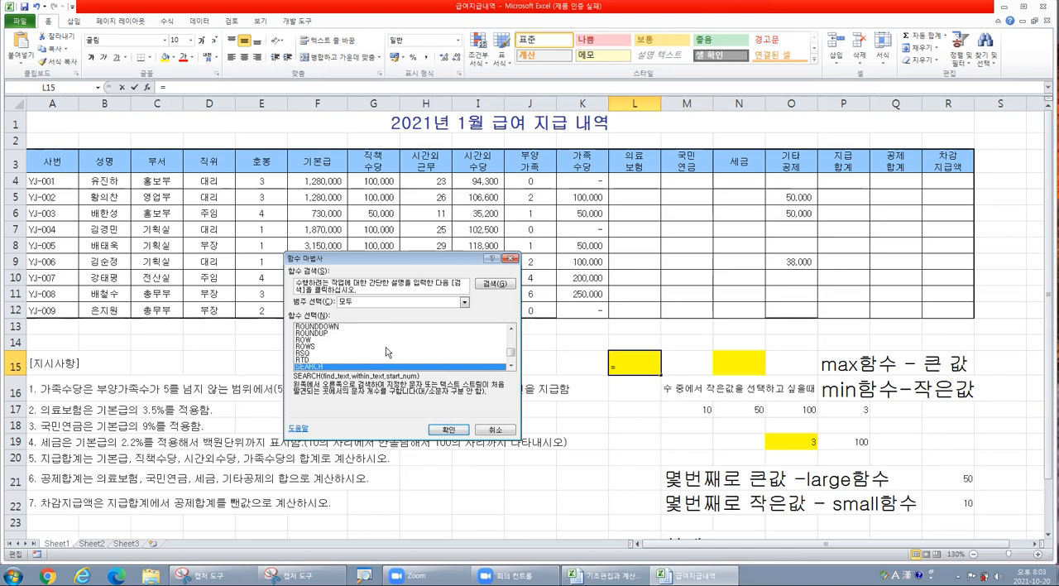
scroll(387, 353, down, 2)
scroll(388, 353, down, 9)
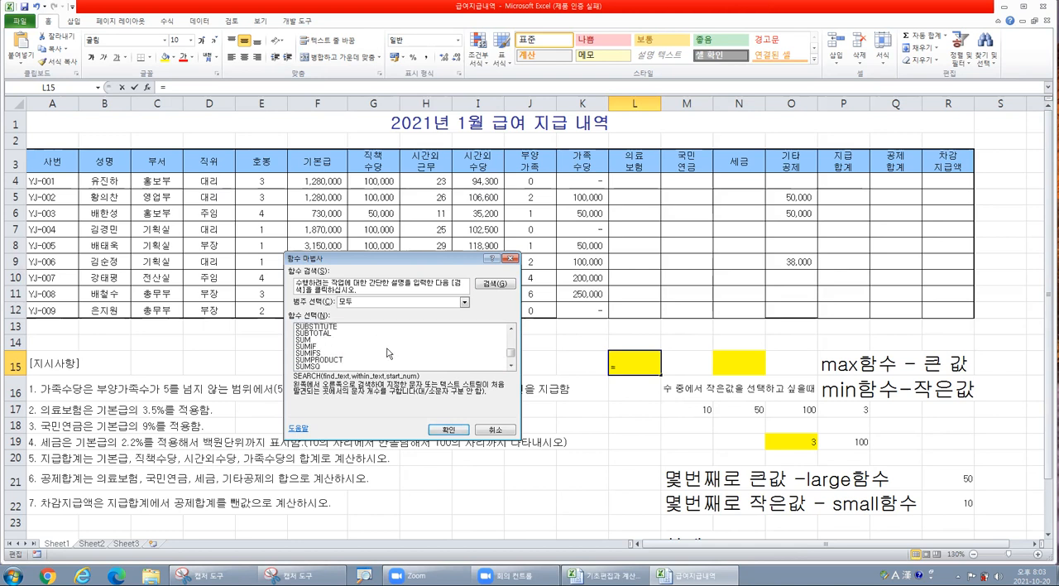
scroll(388, 353, up, 2)
click(309, 340)
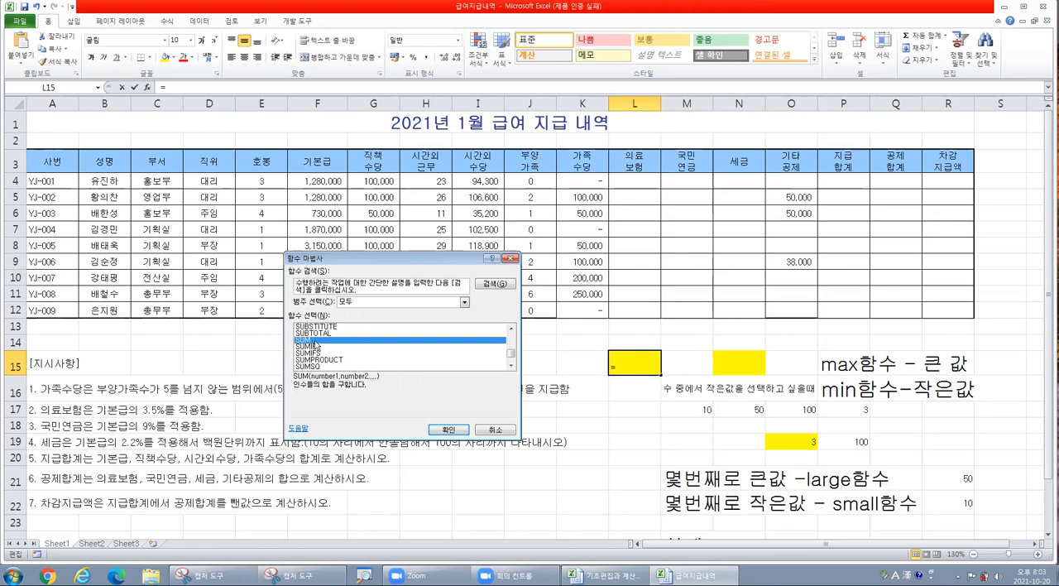
click(447, 429)
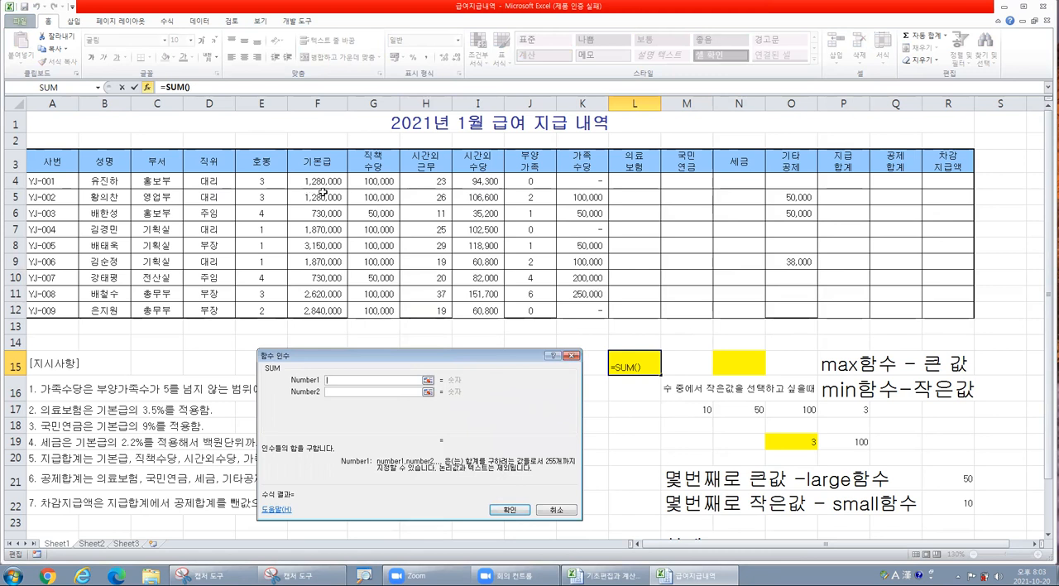
- Set the SUM range in L15 to the overtime allowances I4:I12 and complete the formula
drag(329, 180, 326, 307)
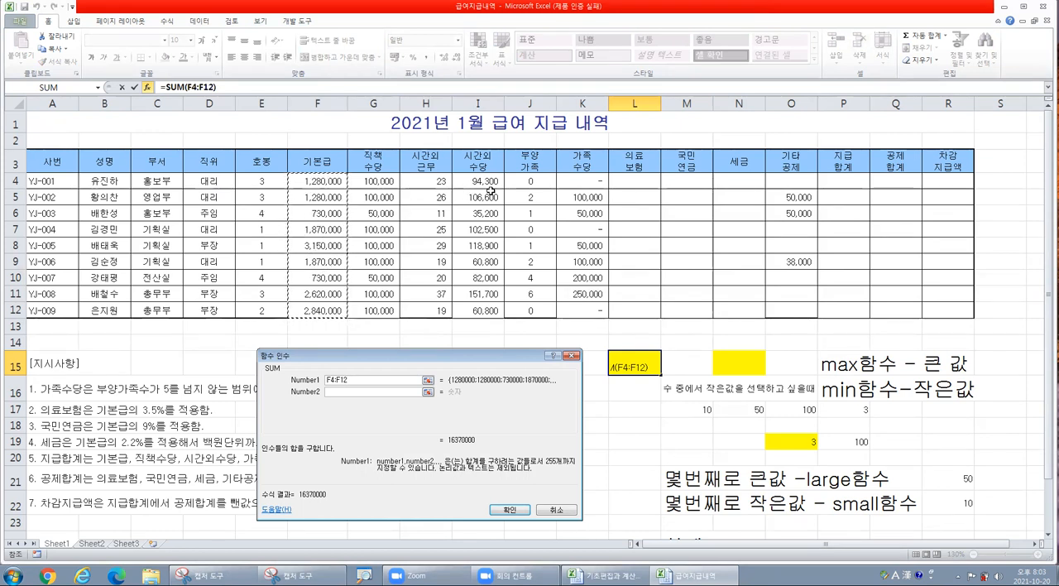
key(BackSpace)
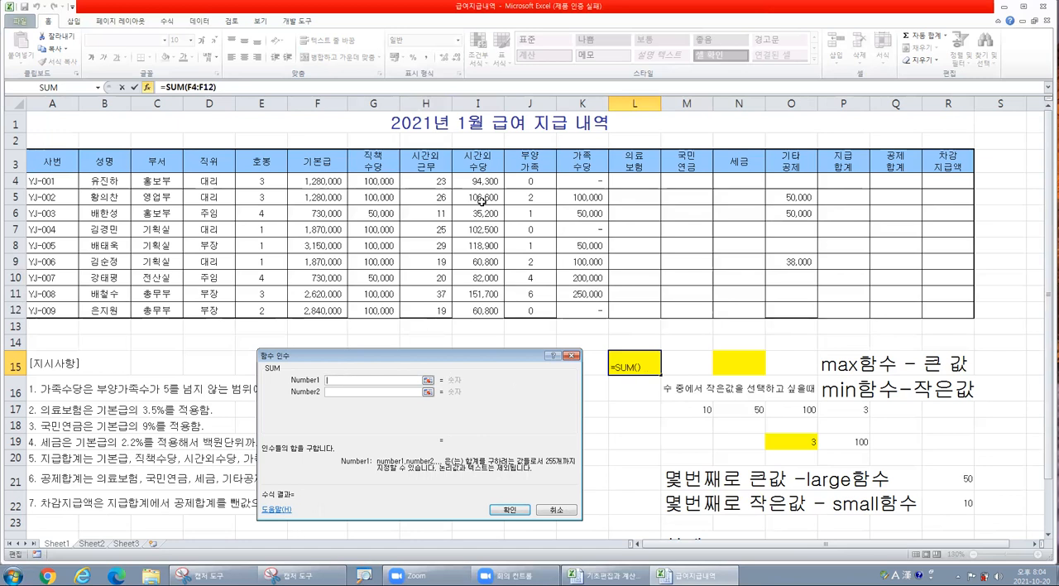
drag(482, 174, 470, 307)
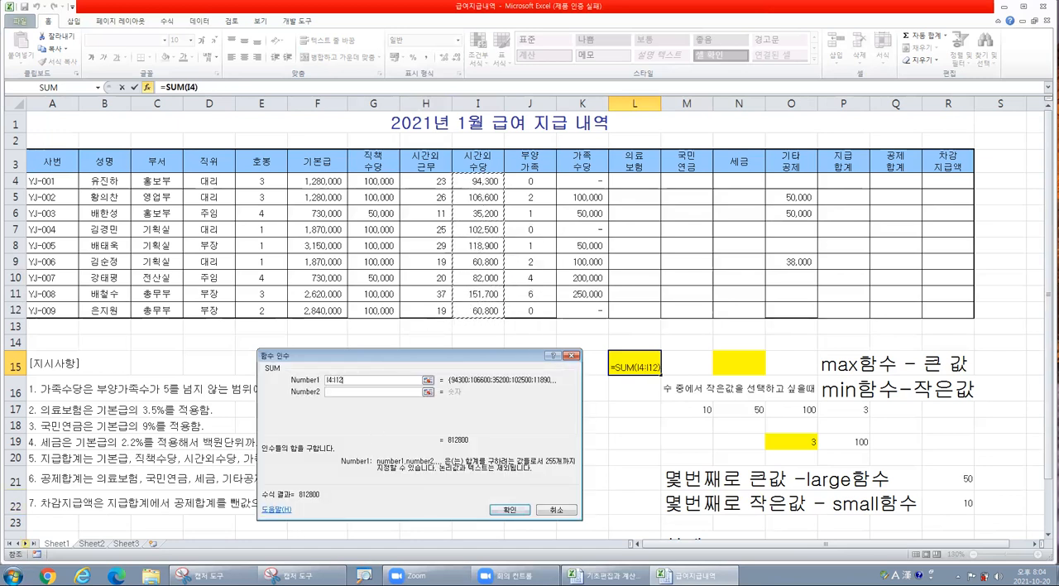
click(510, 509)
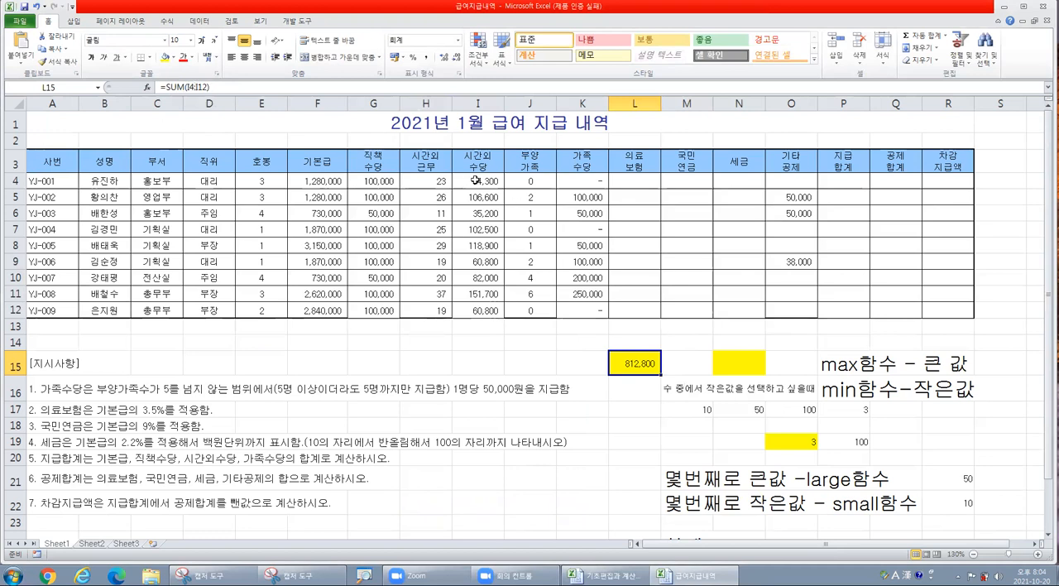
- Review the overtime allowance range I4:I12 that the sum covers
click(482, 312)
drag(483, 177, 483, 305)
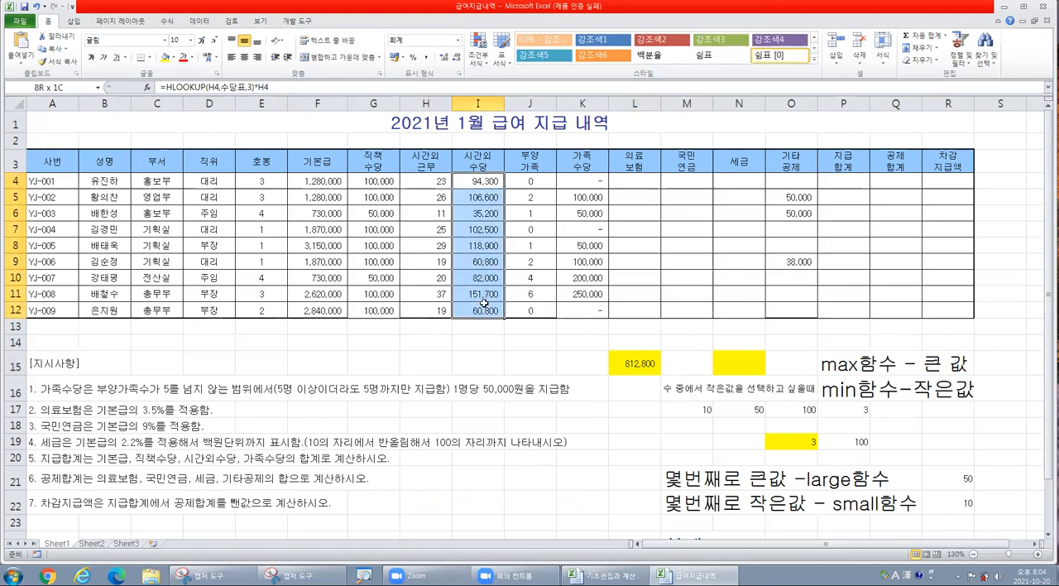
click(486, 185)
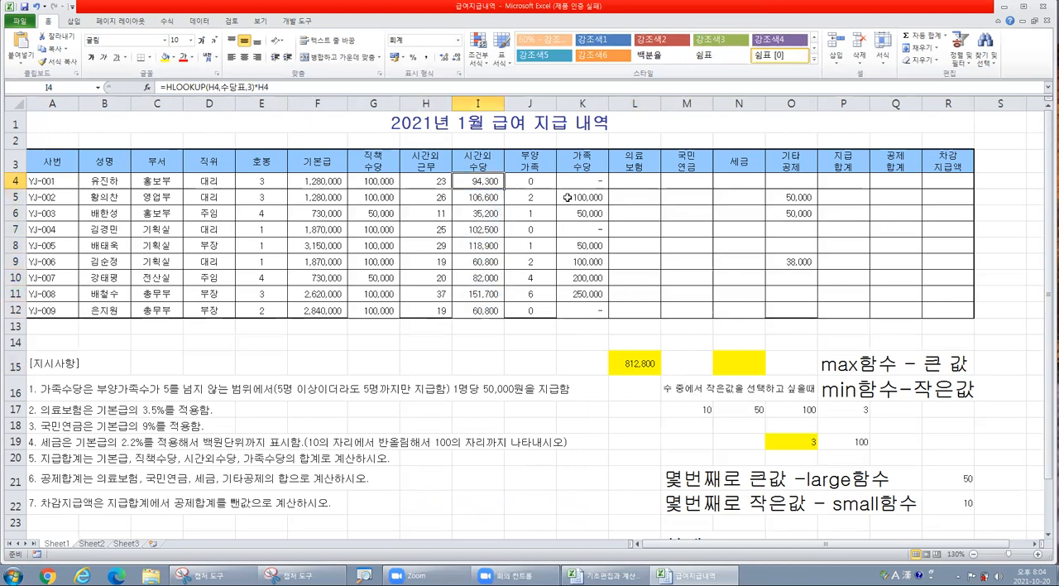
- Insert the AVERAGE function in cell N15, choosing it from the list of all functions
click(735, 366)
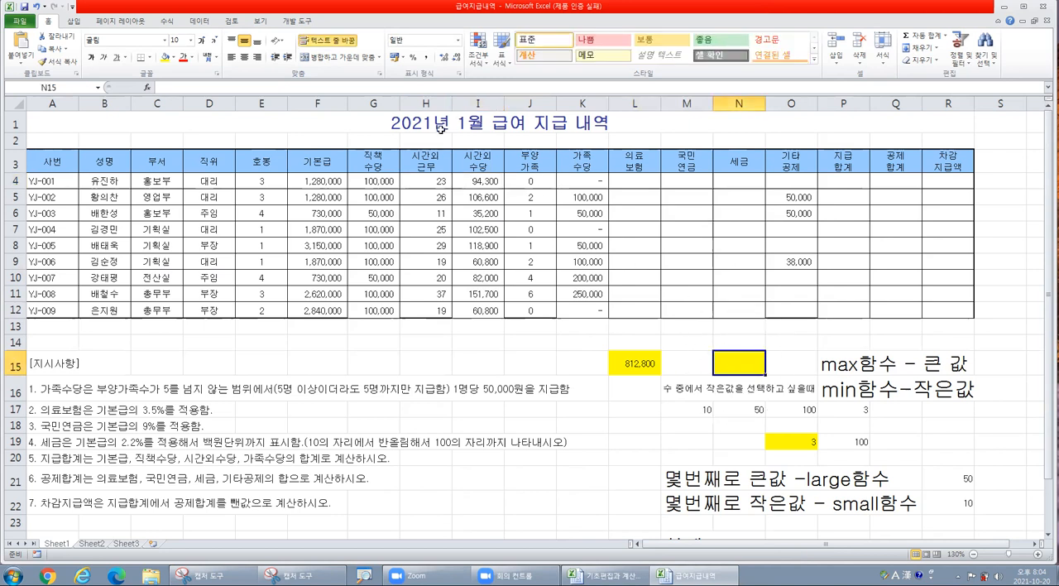
click(146, 86)
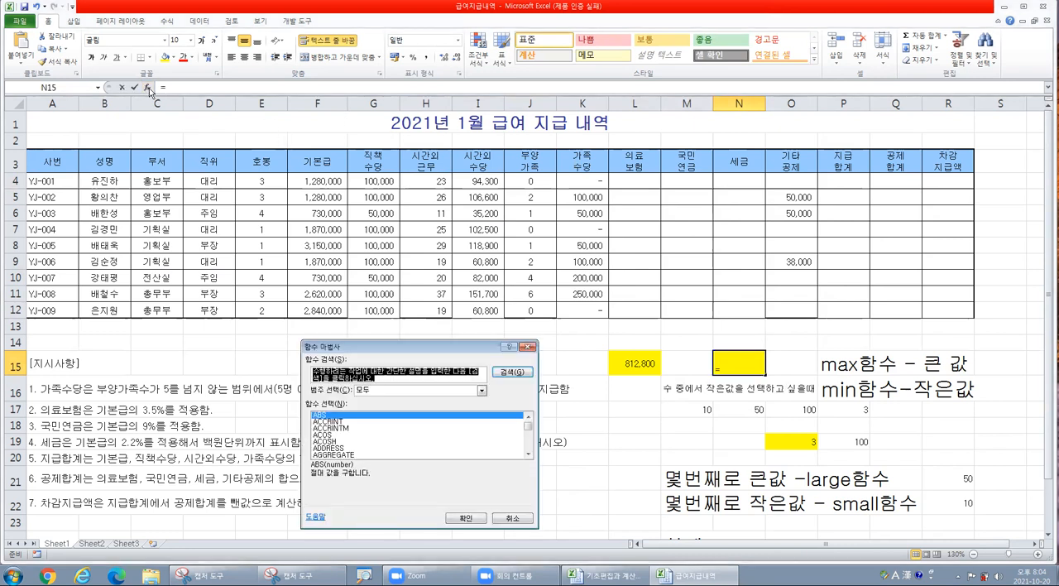
click(390, 436)
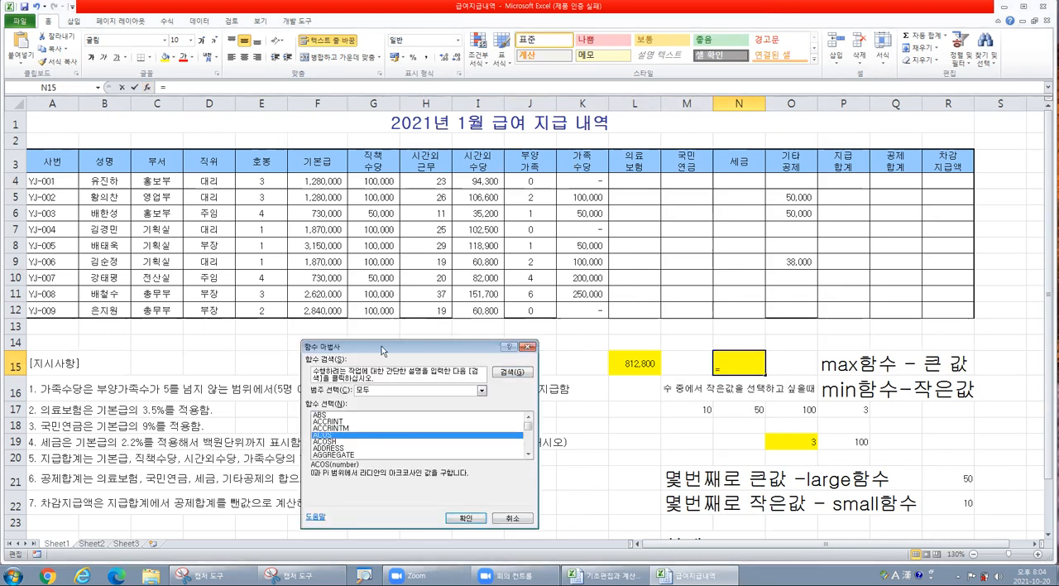
drag(382, 346, 453, 218)
scroll(476, 307, down, 5)
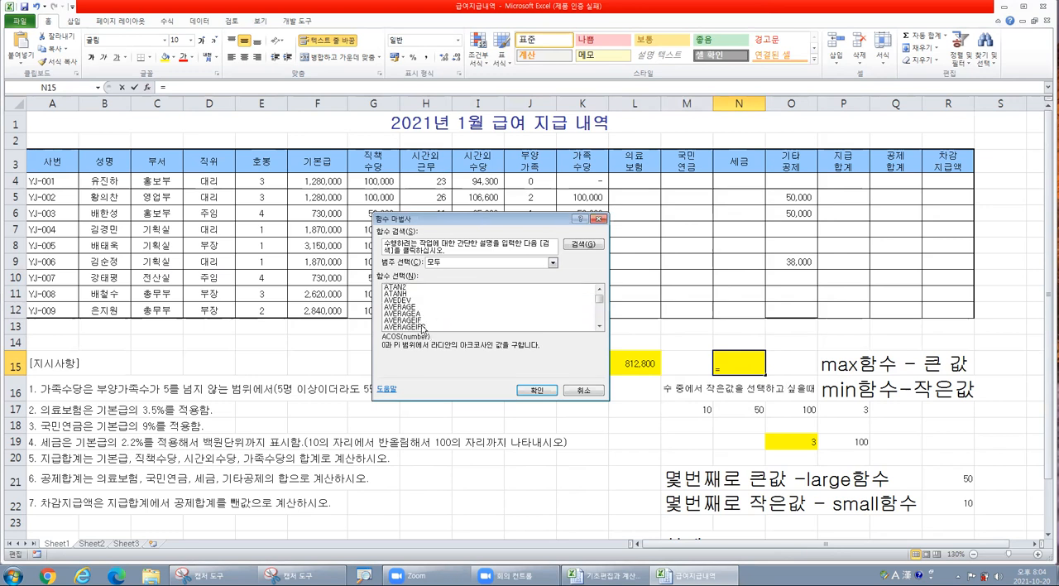
click(412, 308)
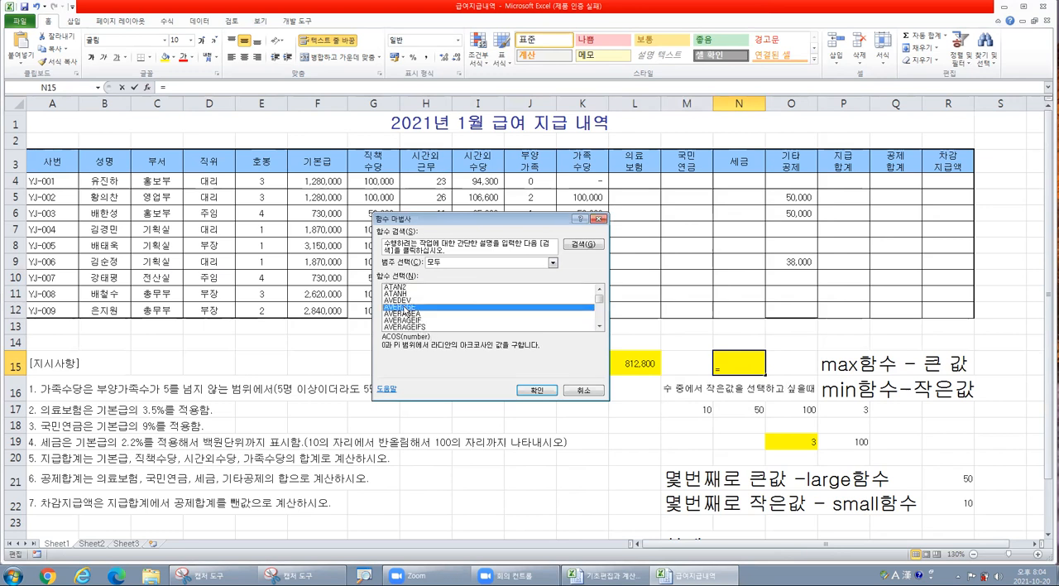
click(548, 391)
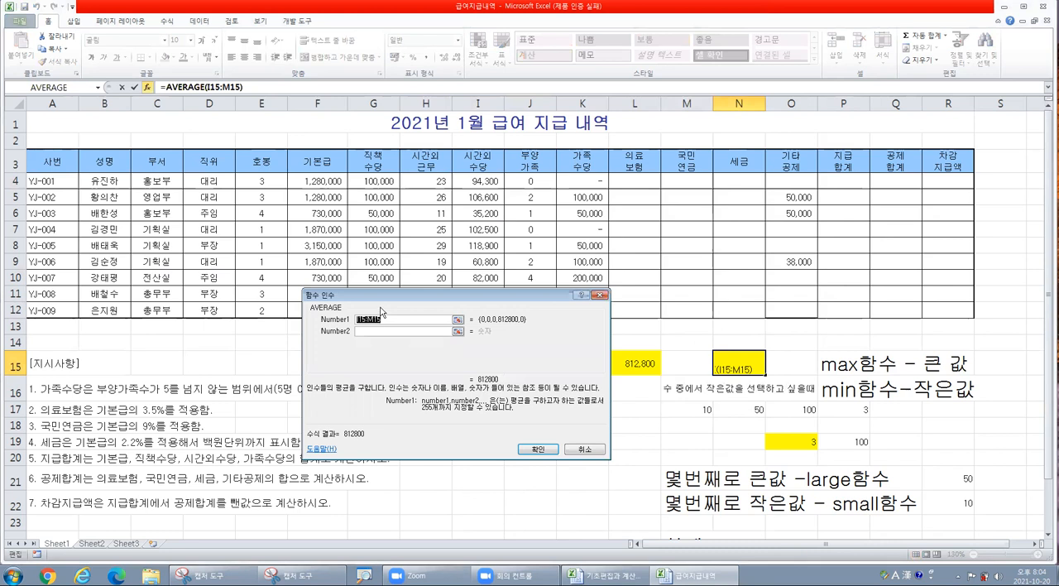
- Replace the suggested AVERAGE range in N15 with the overtime hours H4:H12 and complete the formula
key(BackSpace)
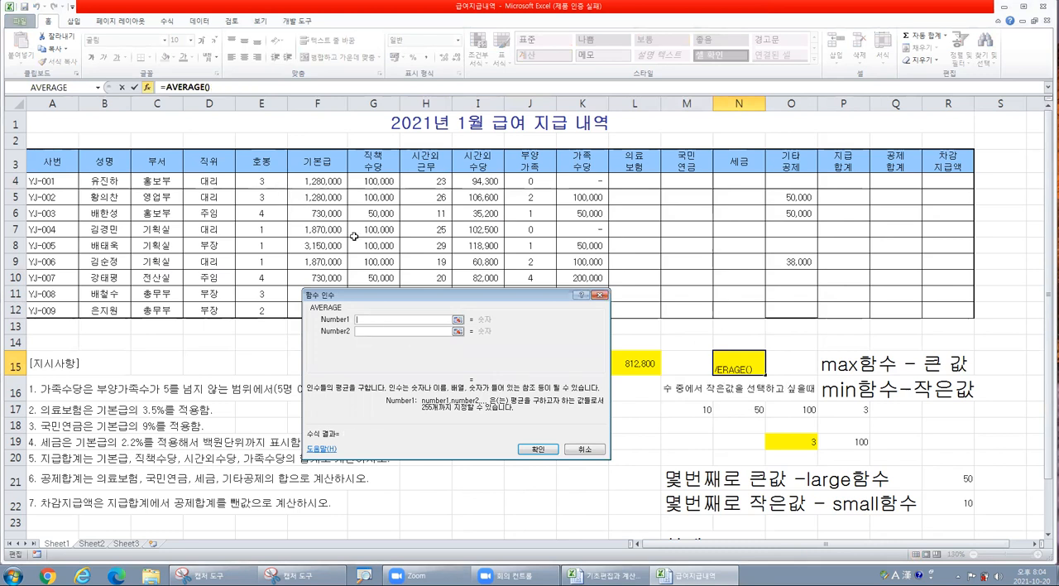
drag(443, 303, 673, 170)
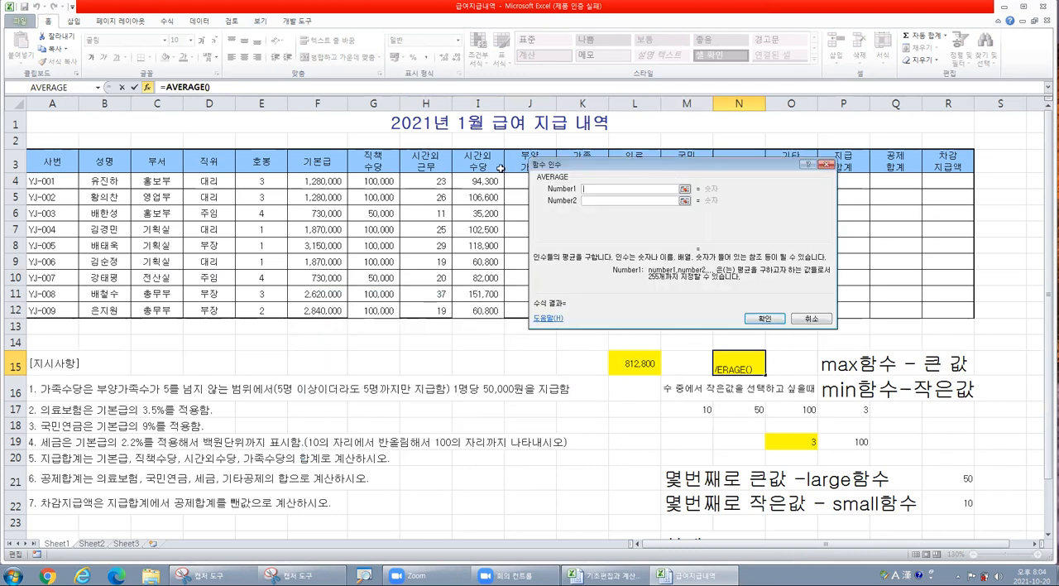
drag(426, 180, 415, 312)
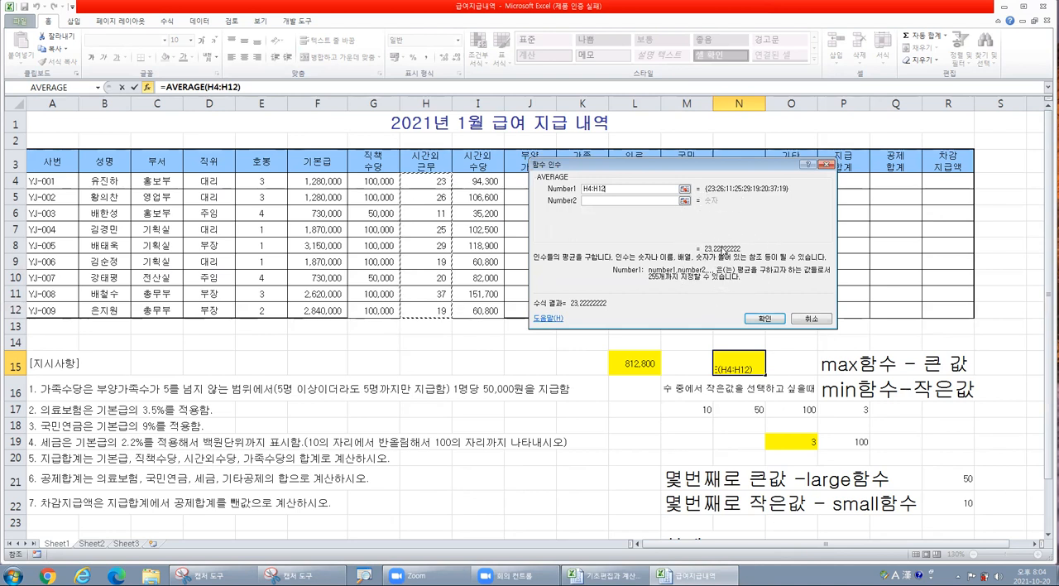
click(767, 318)
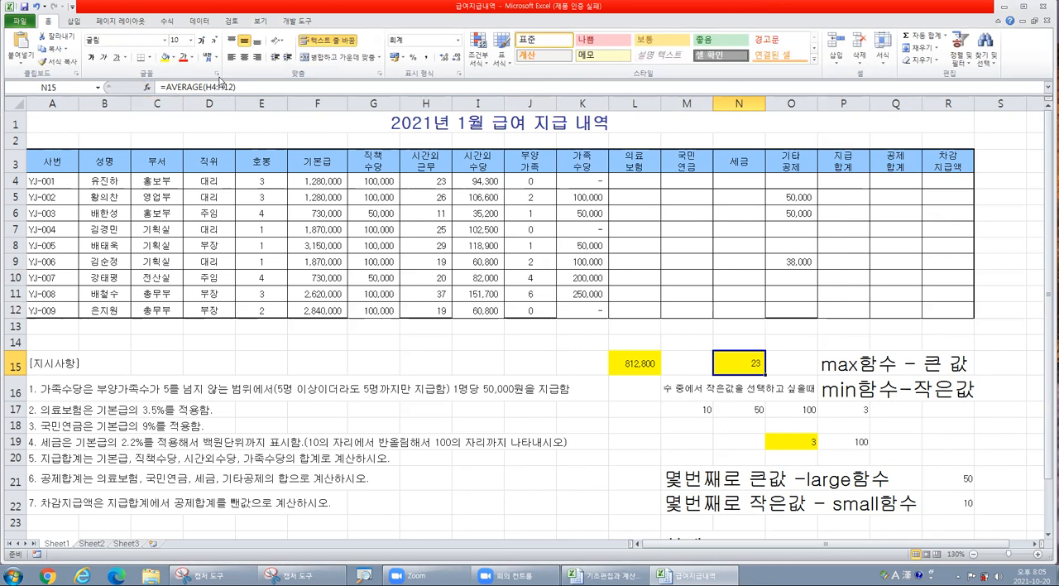
- Check the AVERAGE arguments of N15 and set the cell's number format to General
click(147, 87)
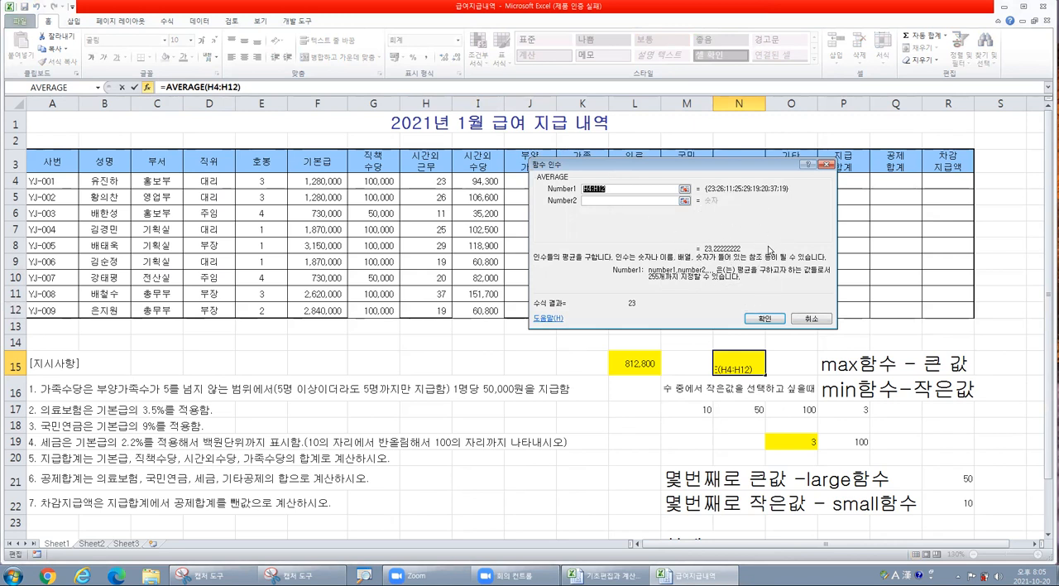
click(765, 318)
click(756, 365)
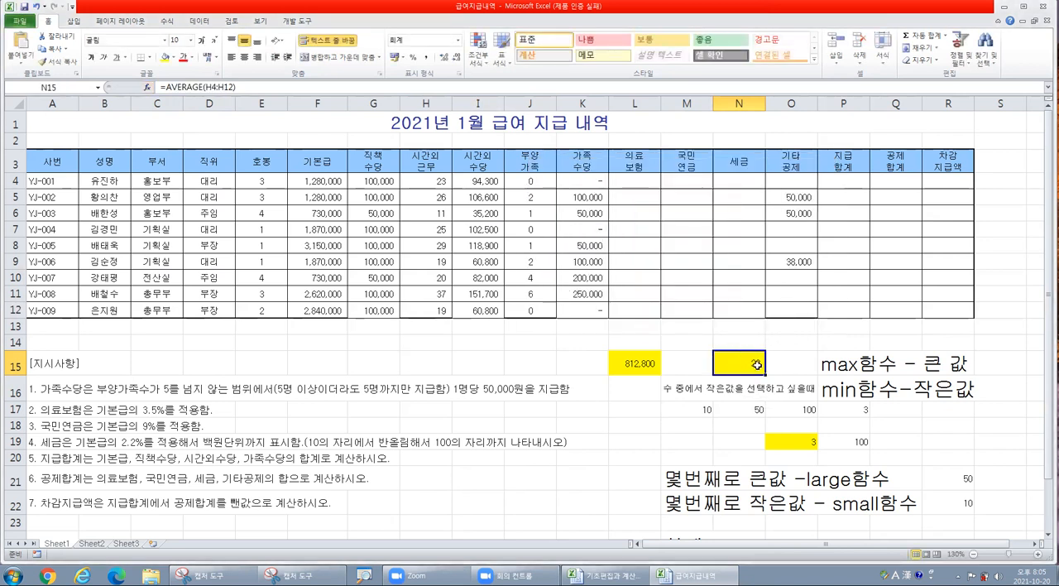
click(756, 364)
click(757, 370)
key(ctrl)
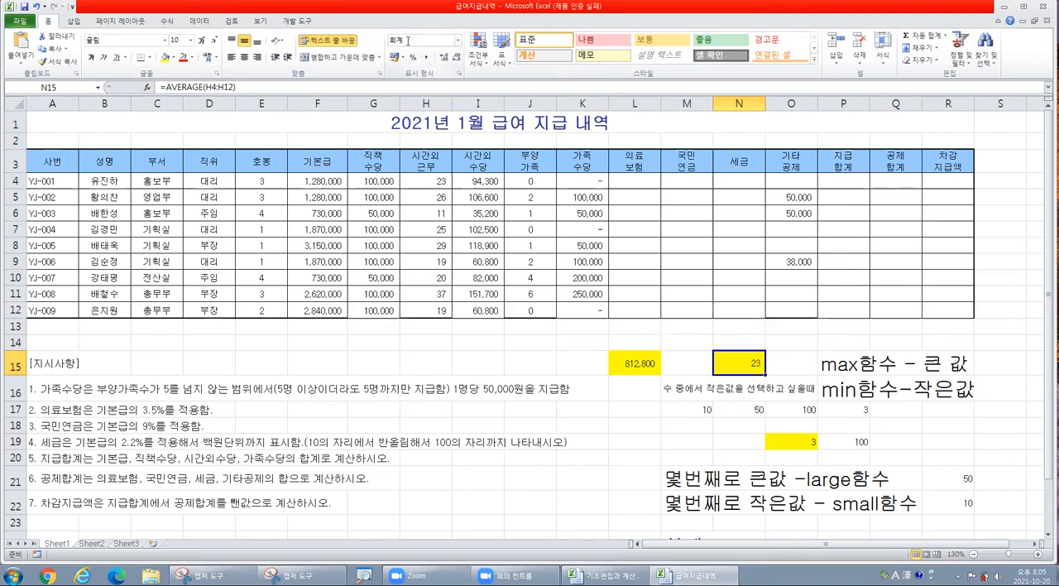
click(458, 40)
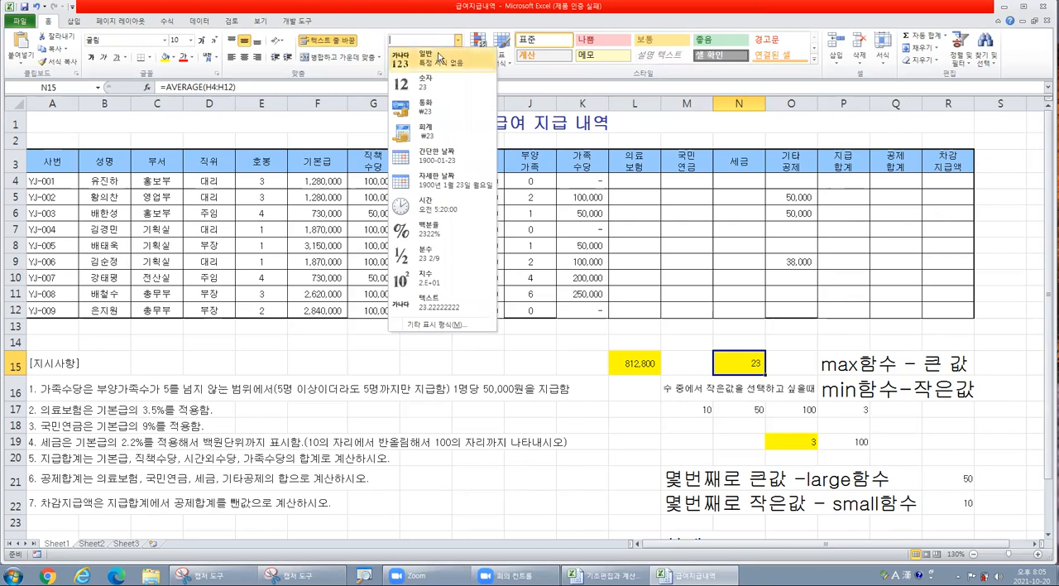
click(437, 58)
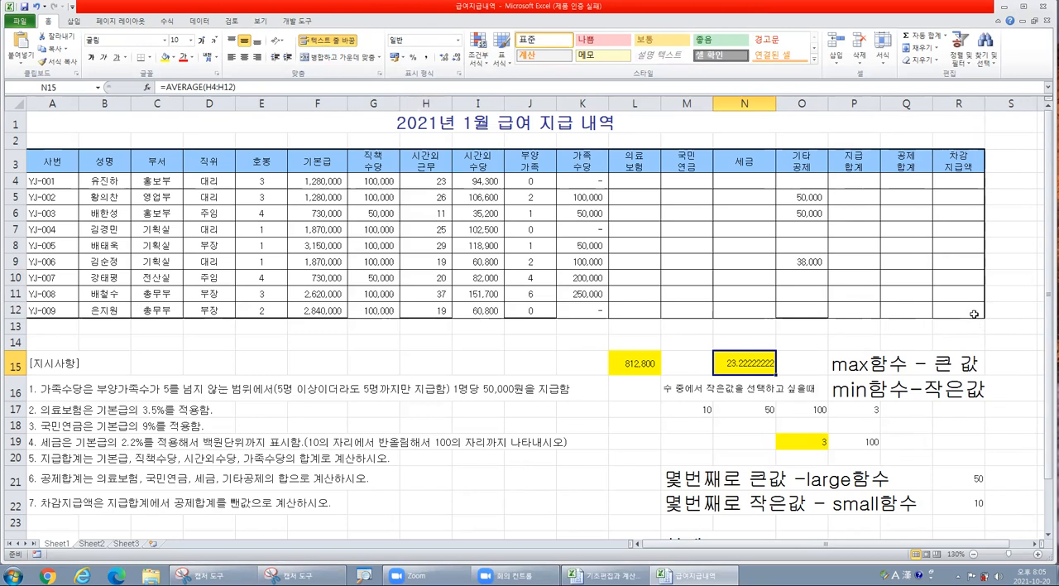
- Review the family allowance range K4:K12 and the notes on the MAX, MIN, LARGE, SMALL, SUM and AVERAGE functions
click(638, 433)
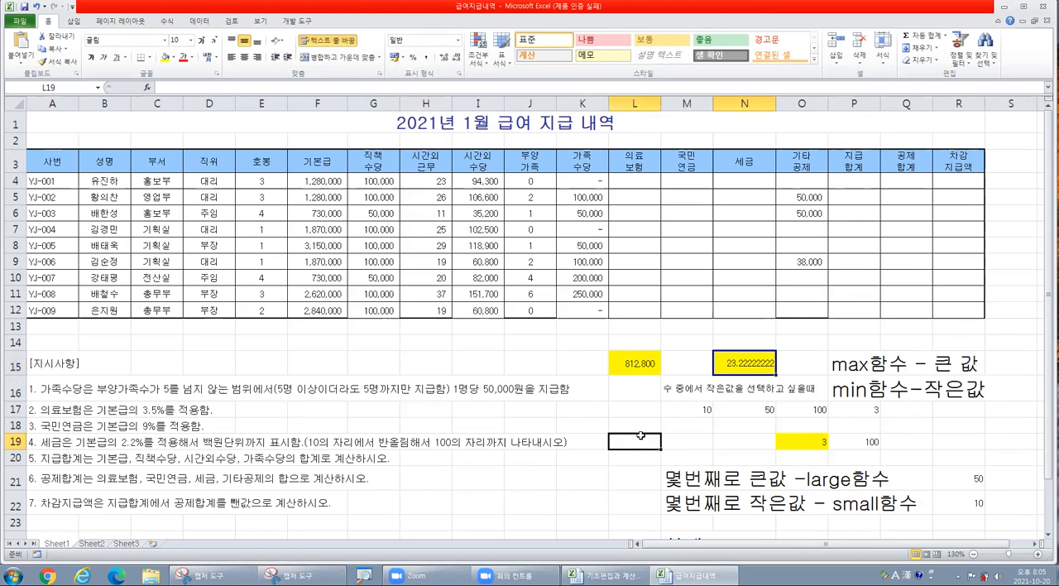
click(624, 424)
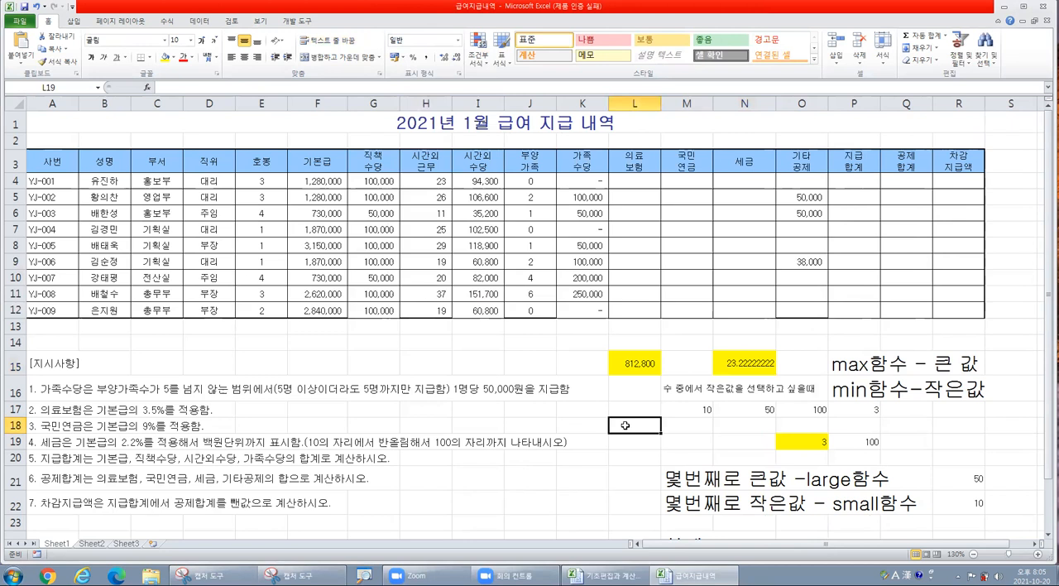
click(646, 365)
click(643, 430)
drag(577, 185, 568, 310)
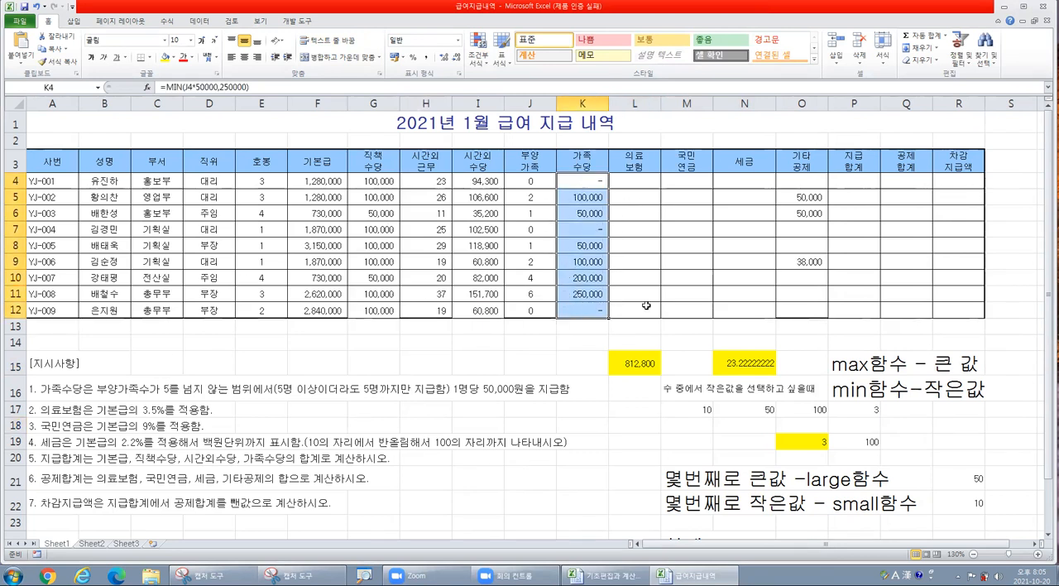
scroll(758, 440, down, 1)
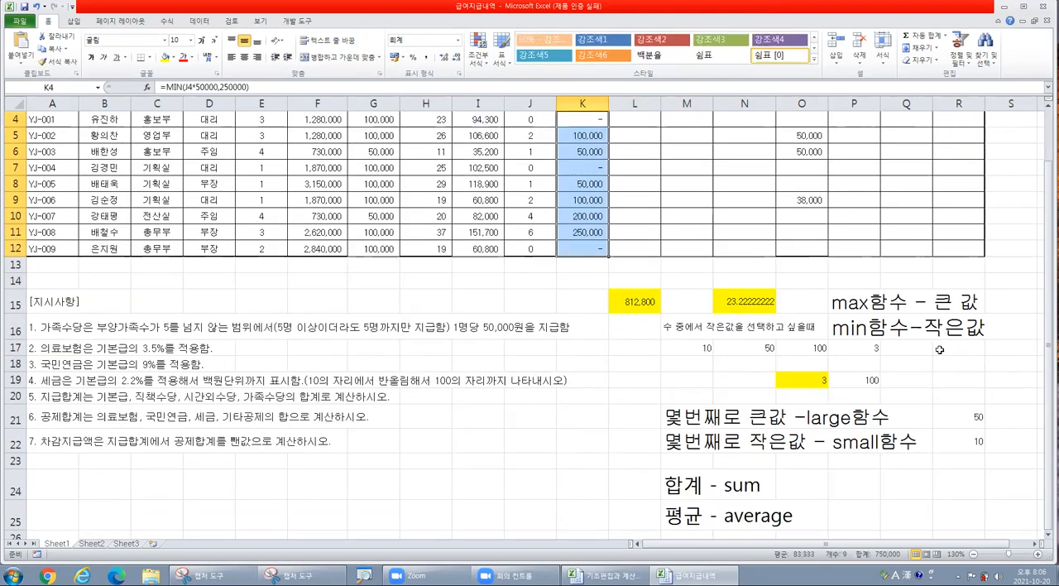
drag(855, 297, 855, 329)
drag(821, 424, 859, 450)
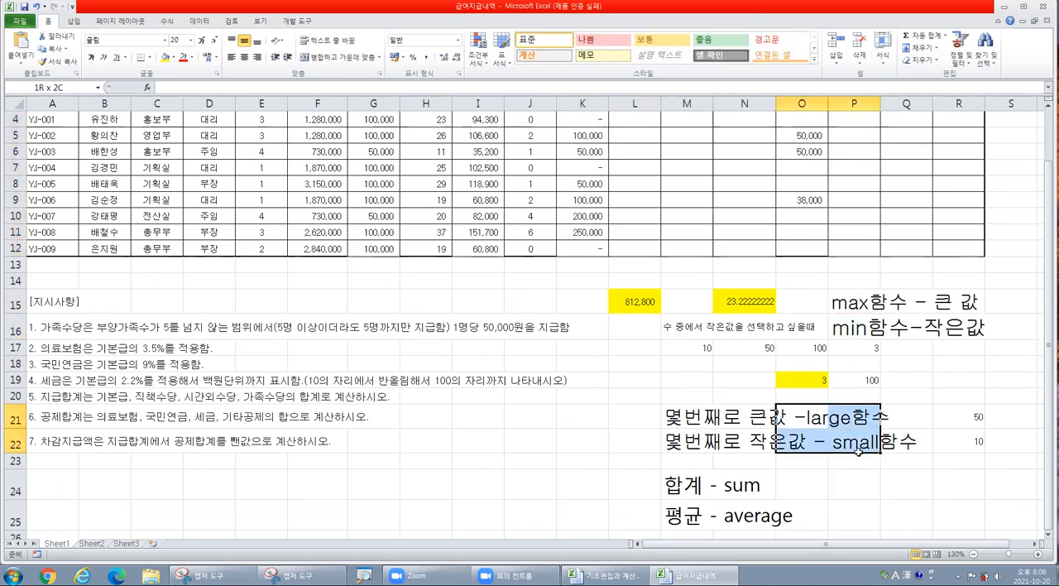
drag(731, 488, 736, 515)
click(743, 416)
scroll(743, 416, up, 1)
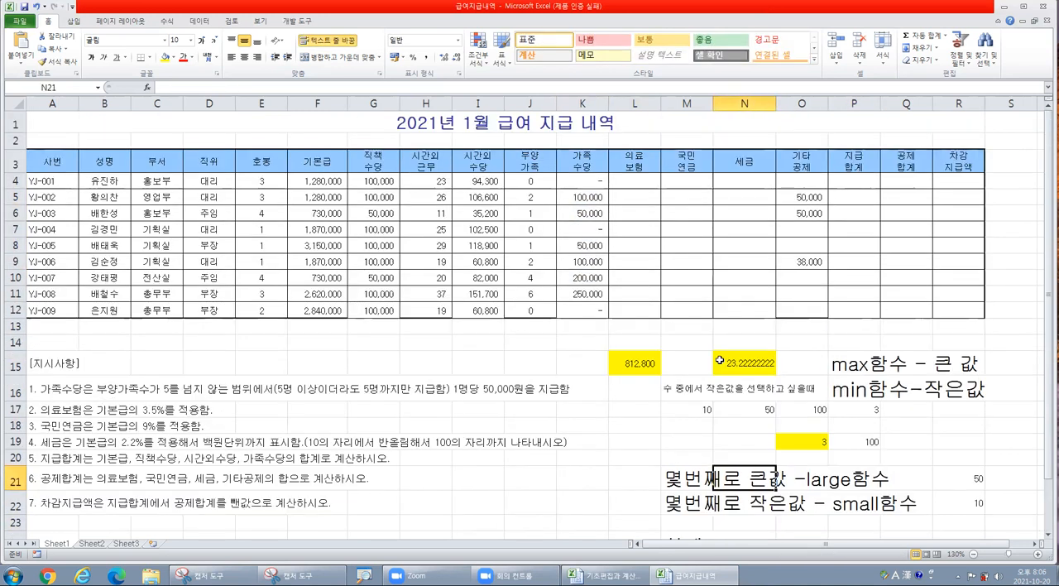
- Calculate the medical insurance in L4 as =F4*3.5% and fill the formula down through L12
click(644, 186)
click(643, 186)
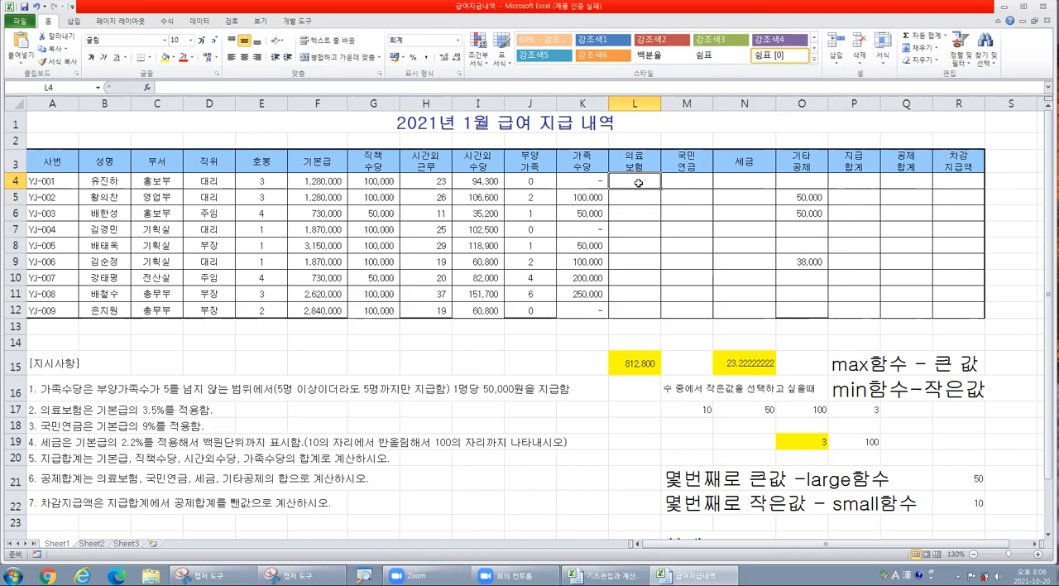
scroll(638, 183, up, 2)
scroll(640, 181, up, 1)
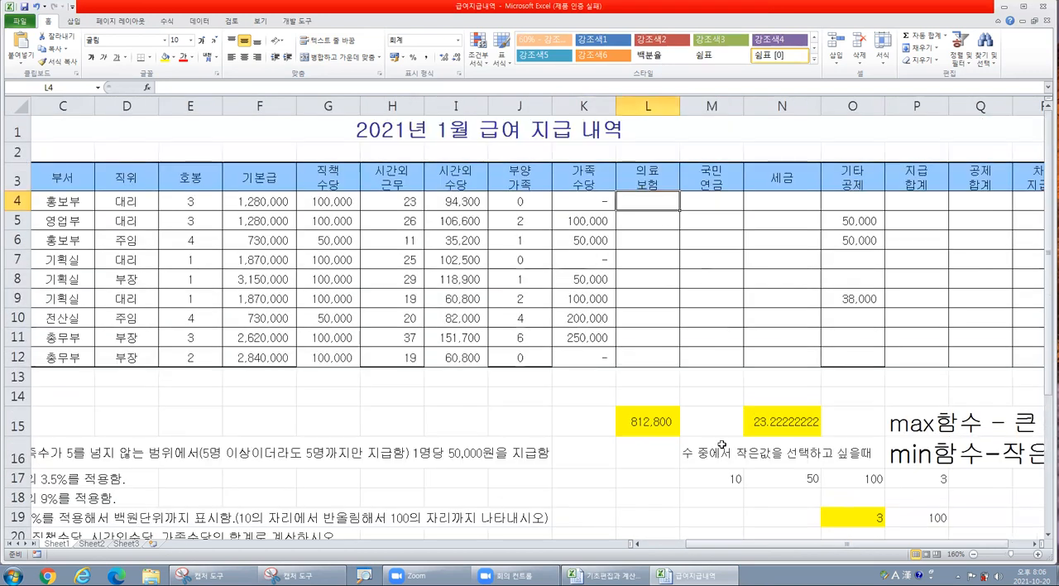
drag(718, 548, 703, 548)
text(=)
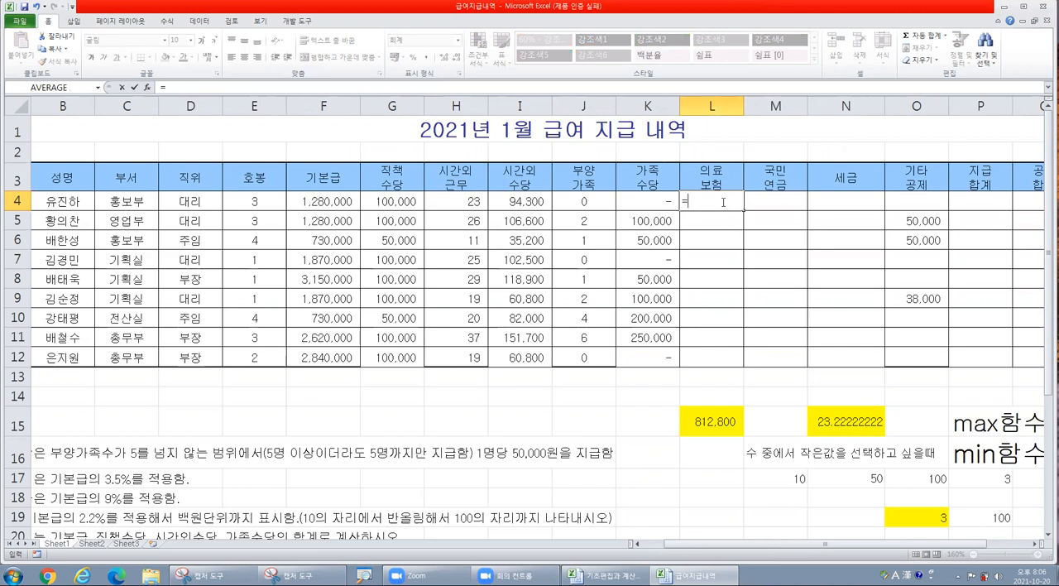
click(344, 207)
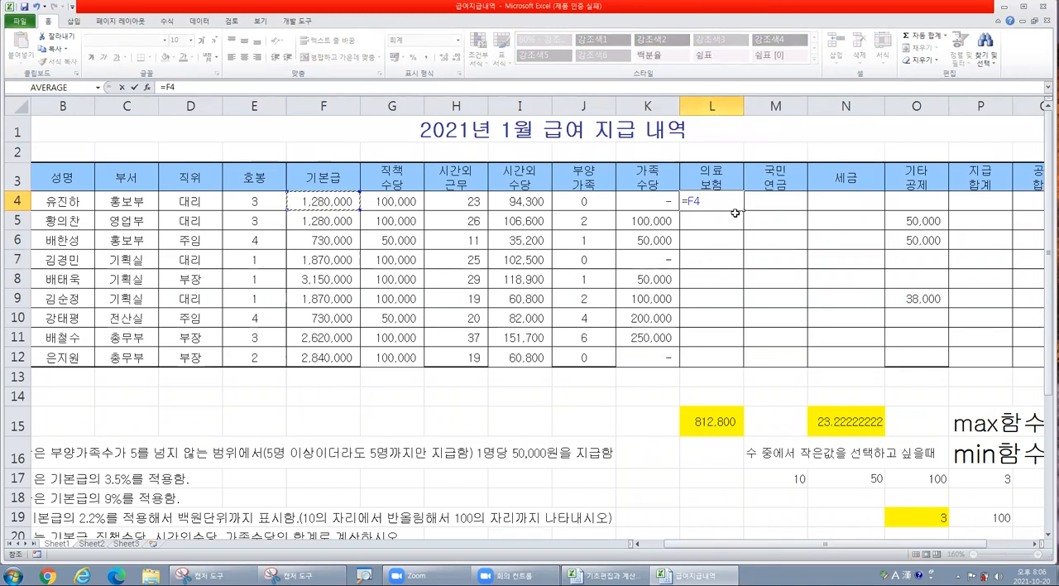
text(*3.5%)
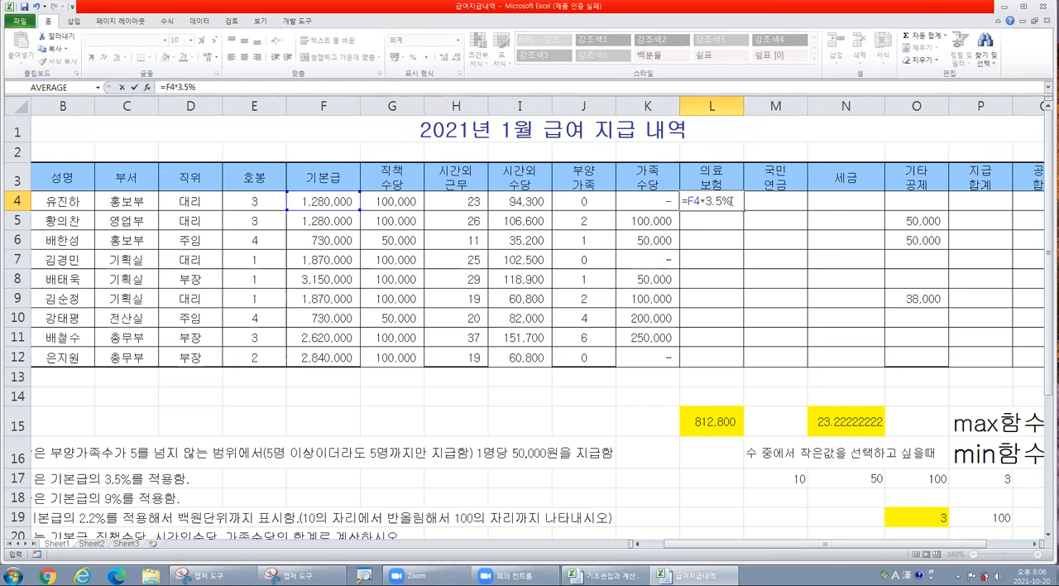
key(Return)
click(732, 201)
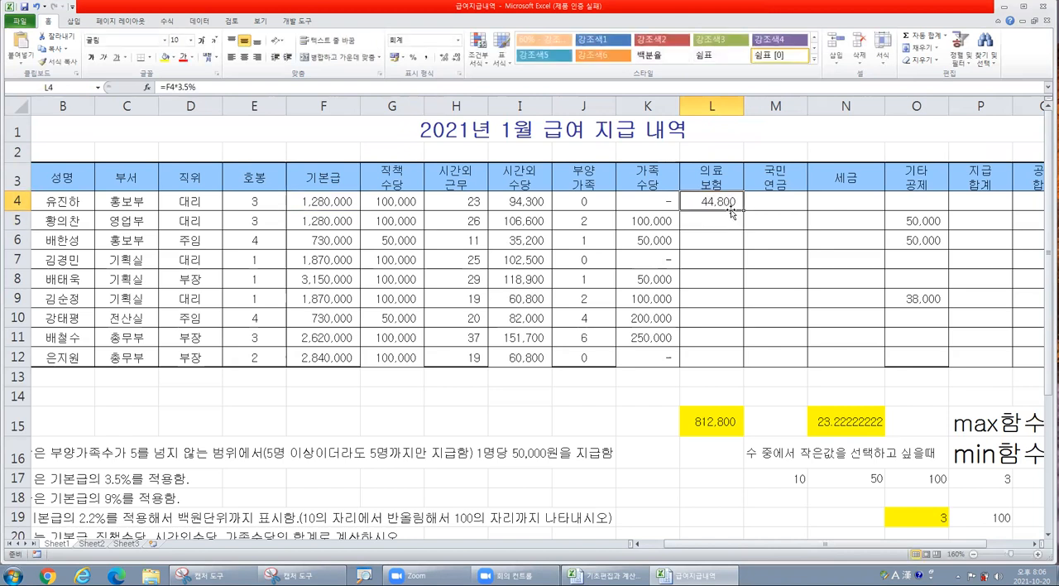
drag(742, 210, 713, 348)
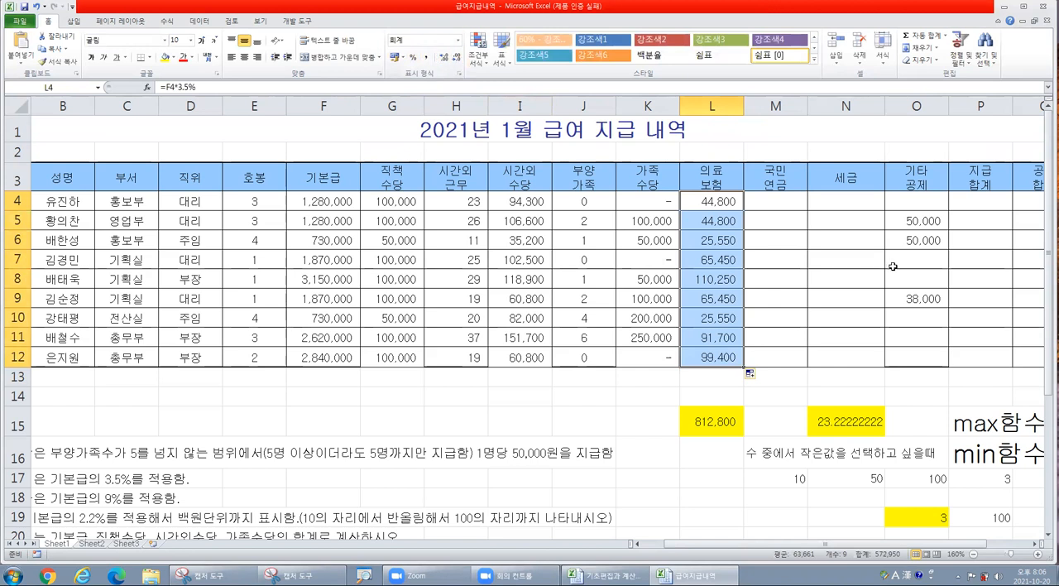
- Calculate the national pension in M4 as =F4*9% and fill the formula down through M12
click(790, 202)
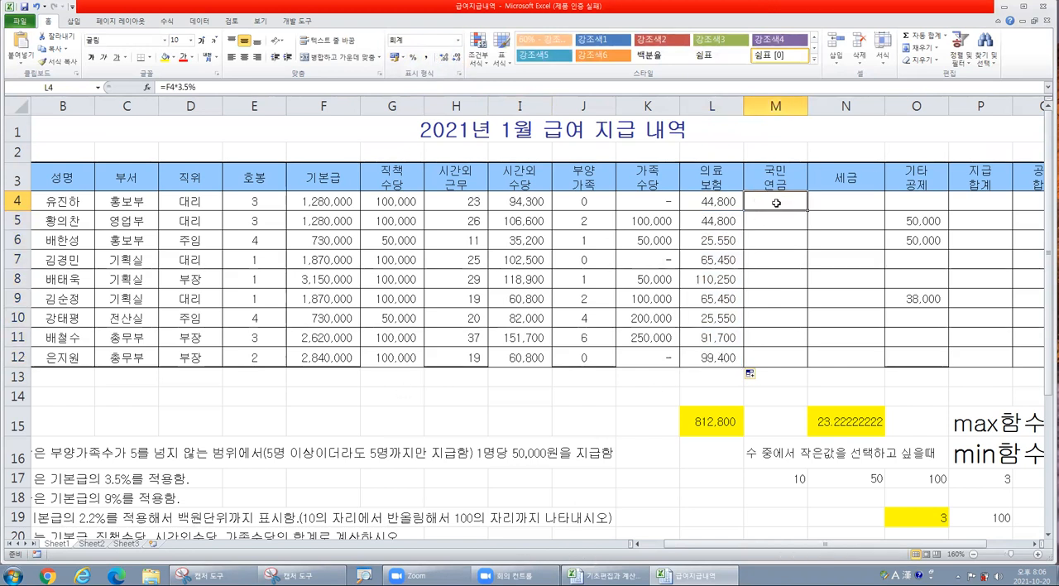
drag(674, 546, 642, 546)
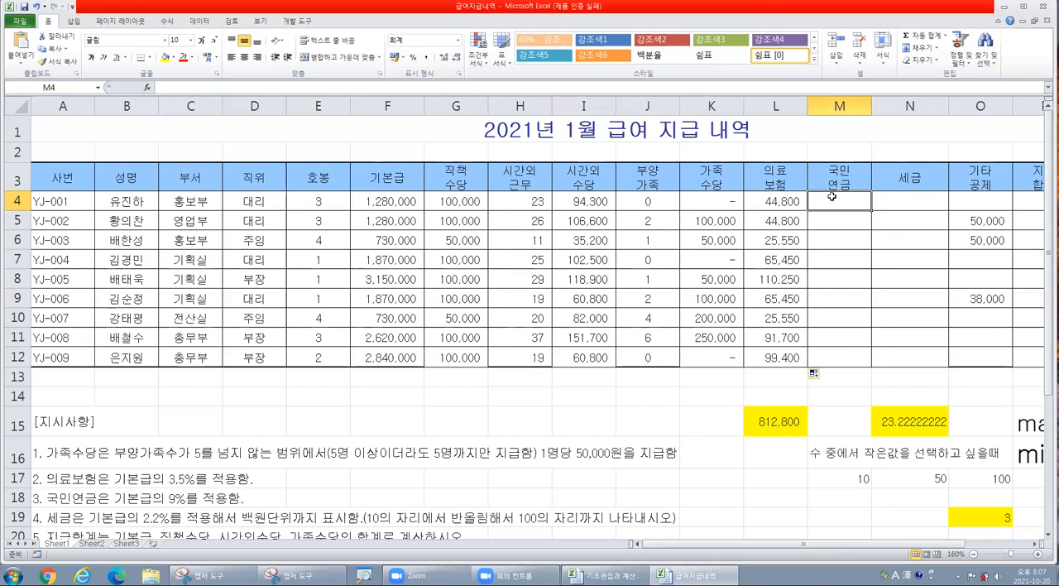
text(=)
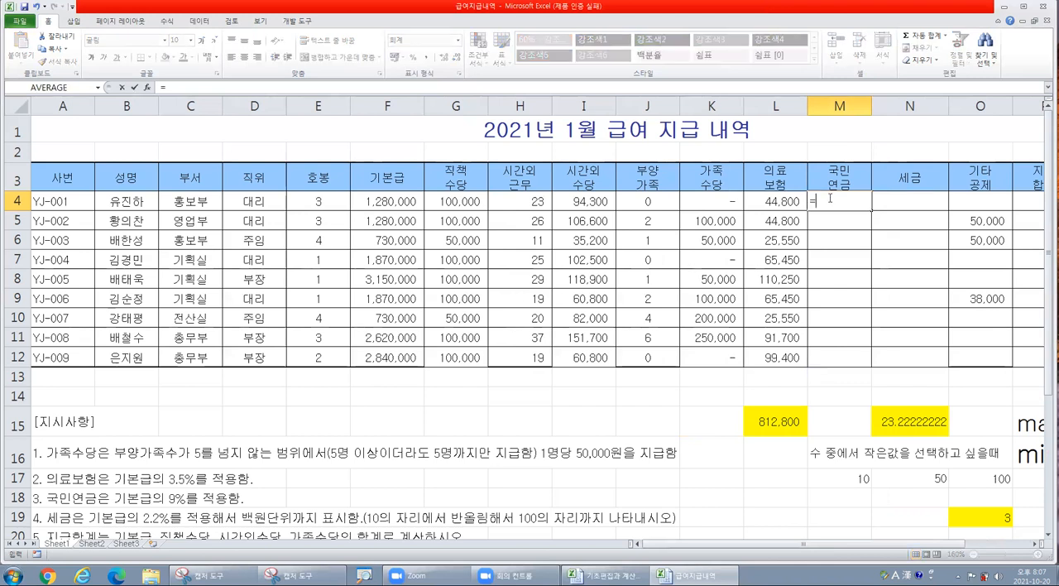
click(377, 201)
text(*)
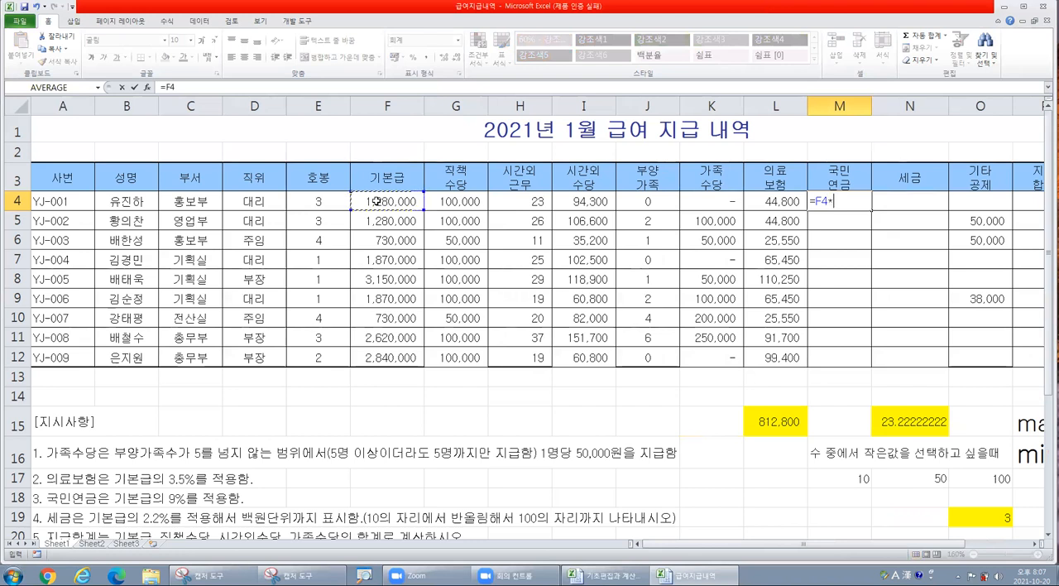
text(9%)
key(Return)
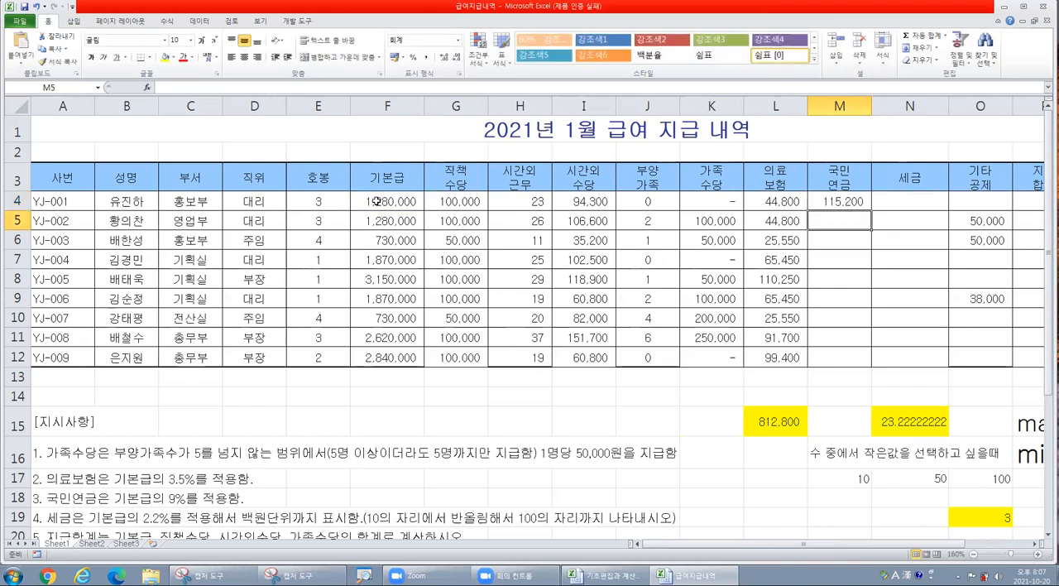
click(840, 204)
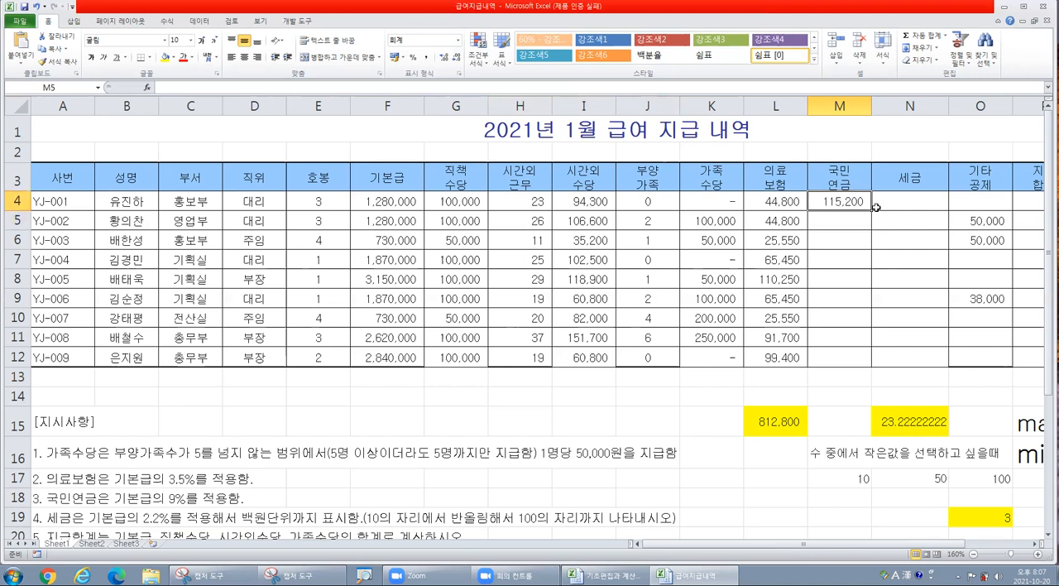
drag(872, 213, 872, 366)
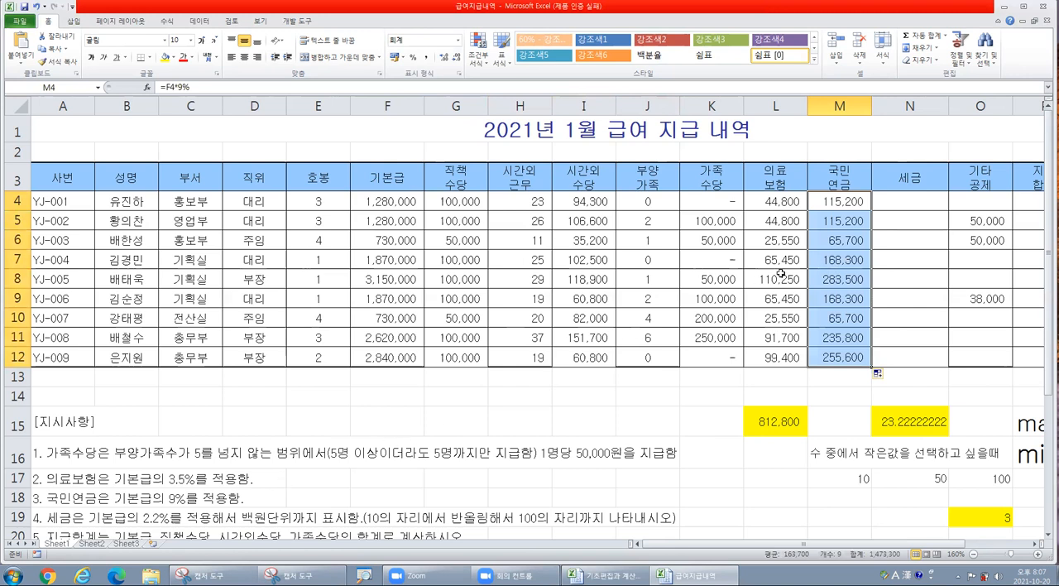
- Enter the note "자릿수 정하는 함수 - round" in cell B24 below the instruction list
click(916, 197)
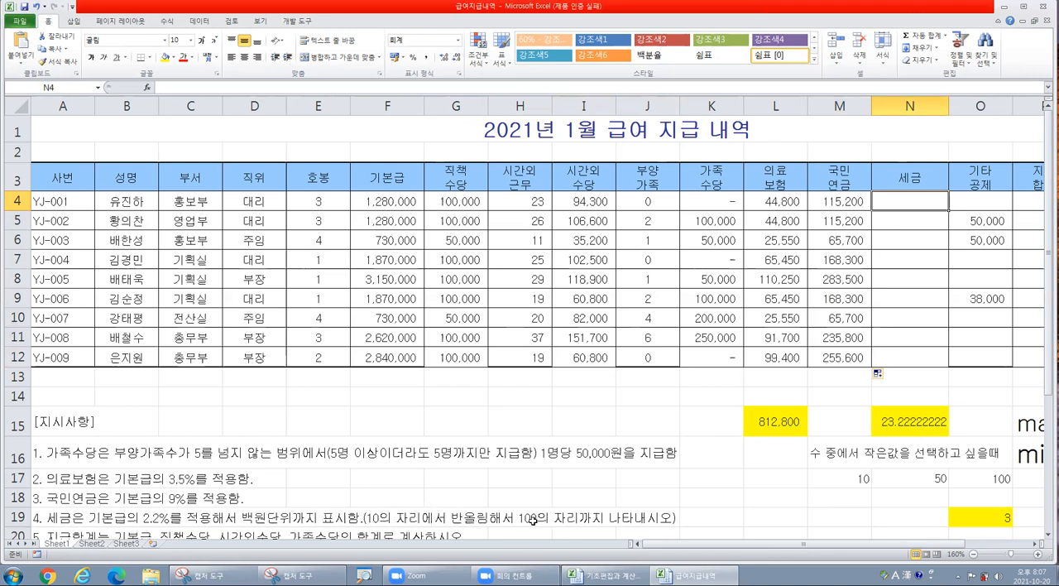
scroll(553, 494, down, 1)
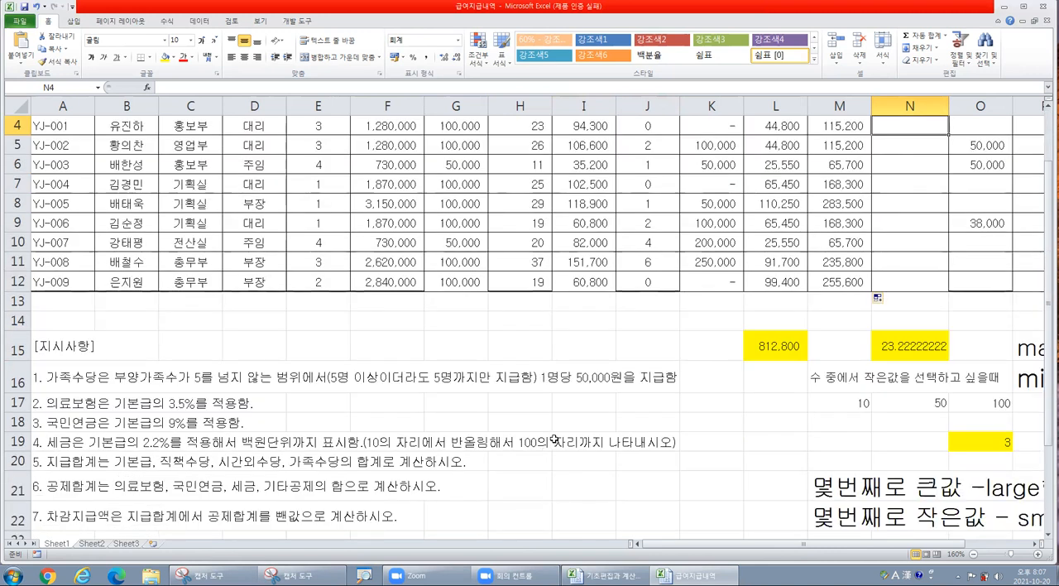
scroll(554, 441, down, 4)
click(116, 328)
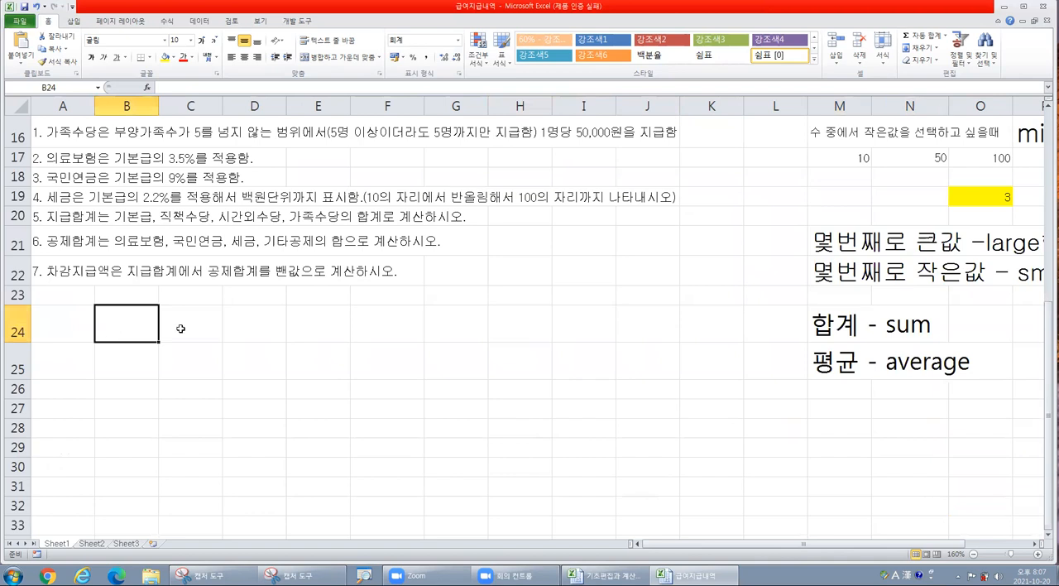
text(wkfltn wjdgksms gka)
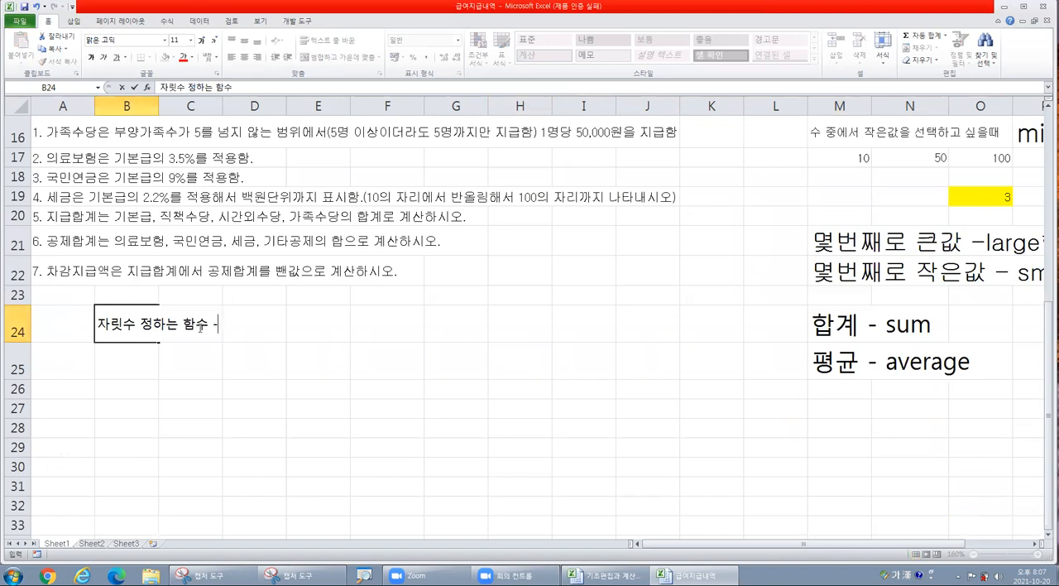
key(Hangul)
text(- round)
click(190, 406)
- Enlarge the font of the note in B24 to size 18
click(118, 315)
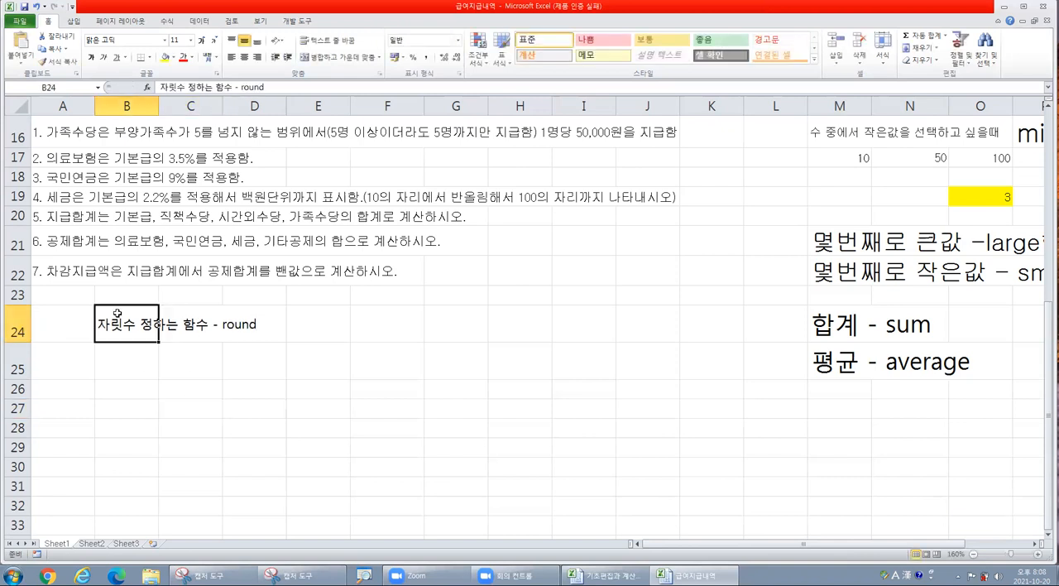
click(201, 40)
click(201, 40)
click(201, 40)
click(201, 40)
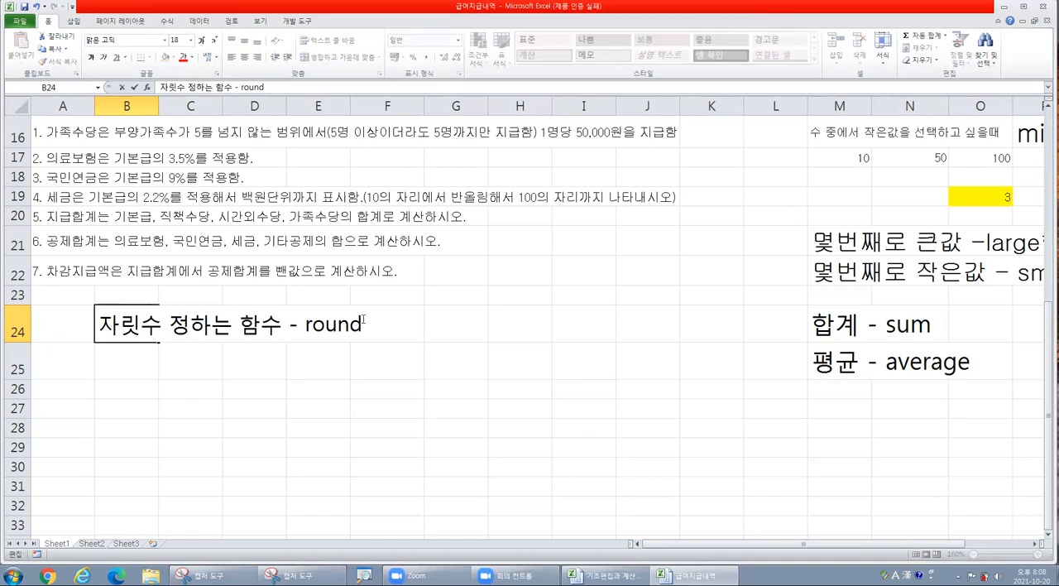
click(379, 358)
- Extend the note in B24 with ", roundup, rounddown" after round
double_click(143, 326)
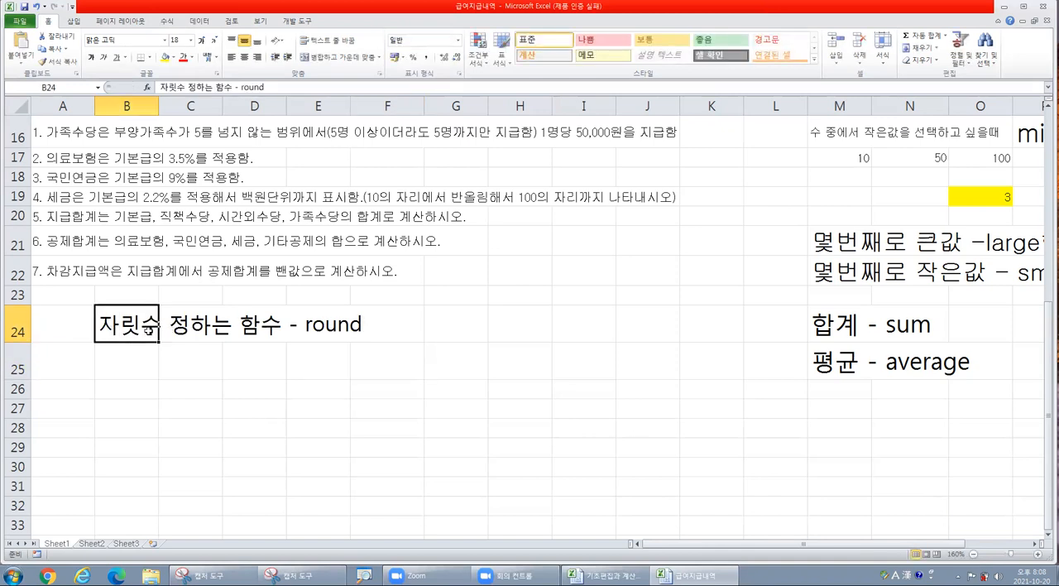
click(371, 326)
text(,)
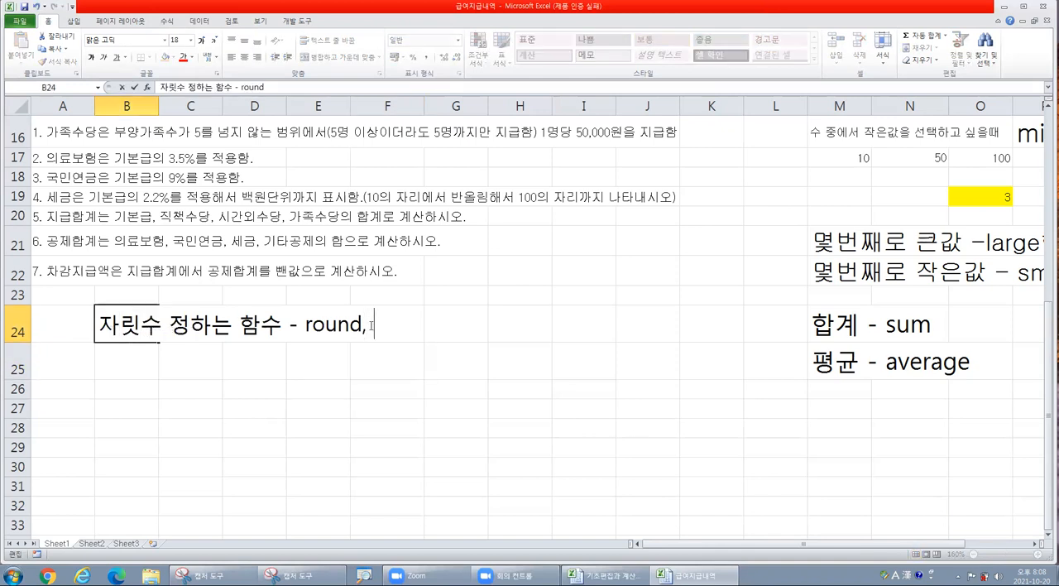
key(Hangul)
text(ㄱ)
key(BackSpace)
key(Hangul)
text(roundup, )
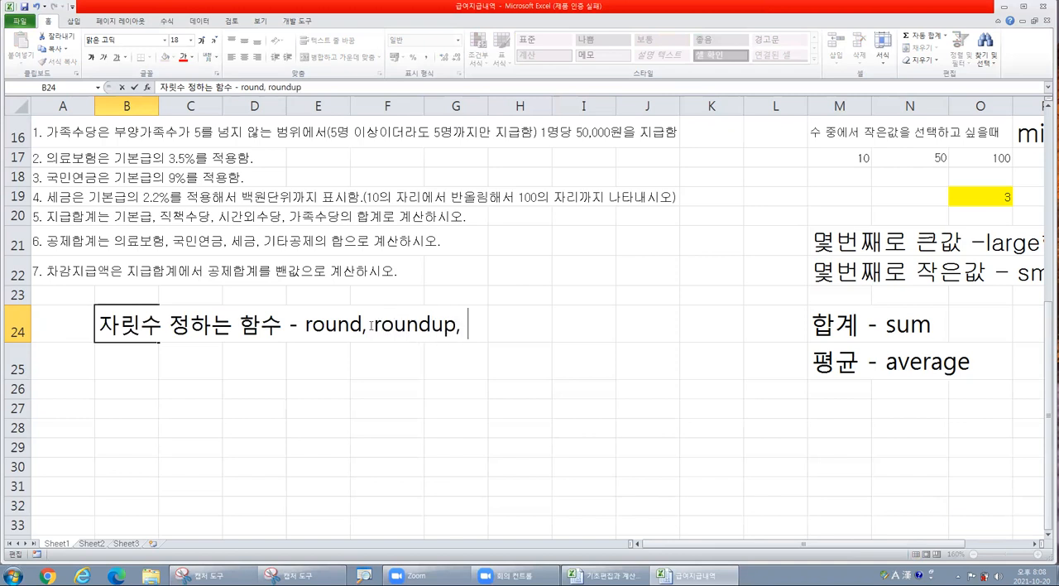
text(rounddown)
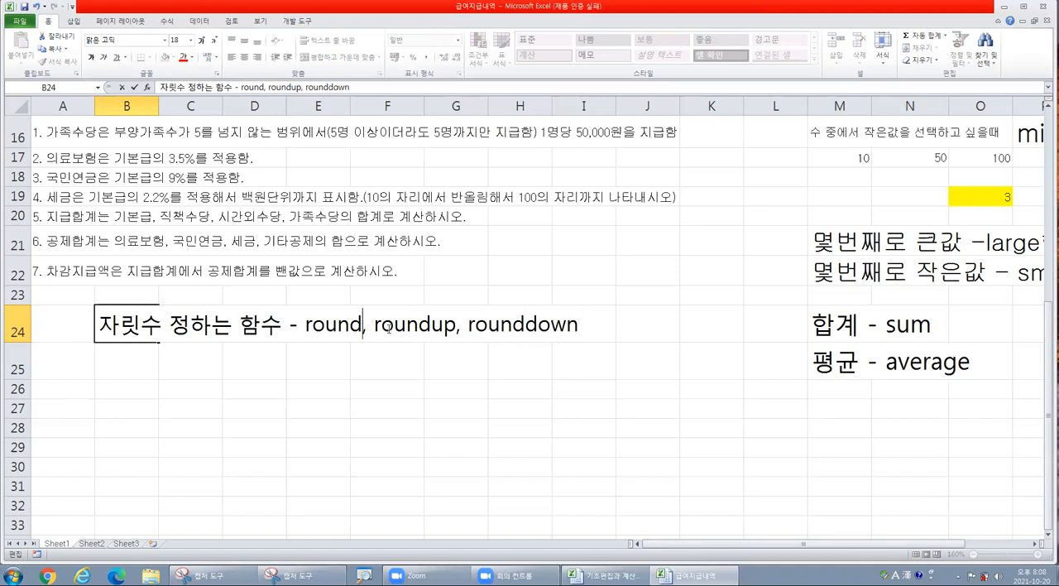
- Add the meanings (반올림), (올림) and (내림) after round, roundup and rounddown in the B24 note
text(()
key(Hangul)
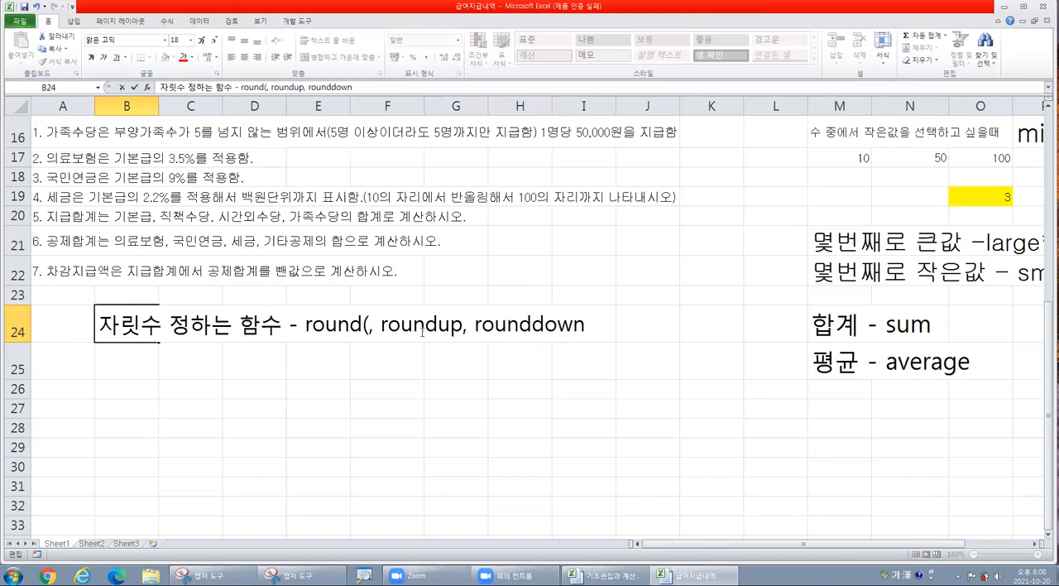
text(반ㅇ올림))
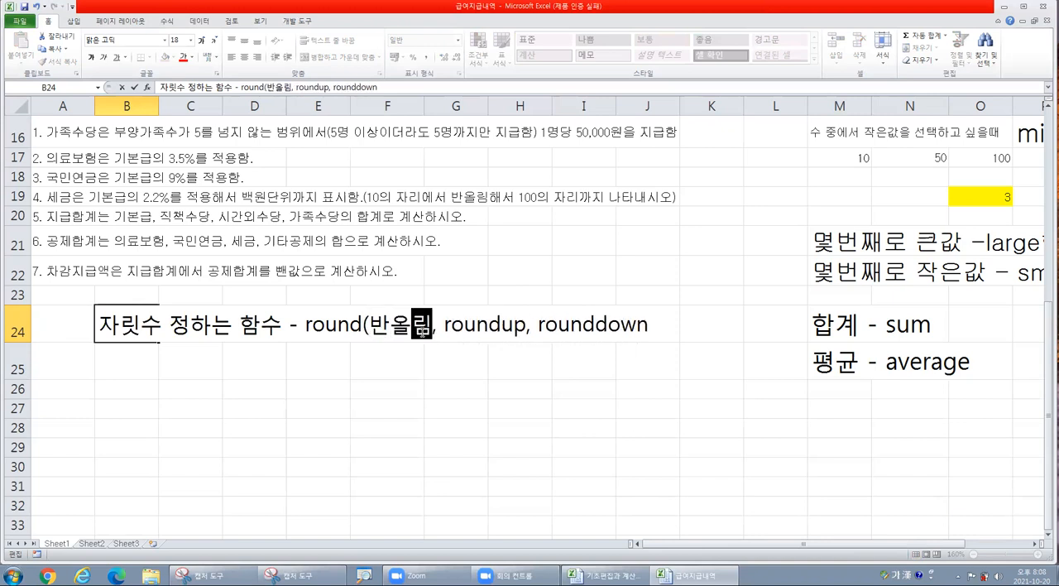
click(532, 326)
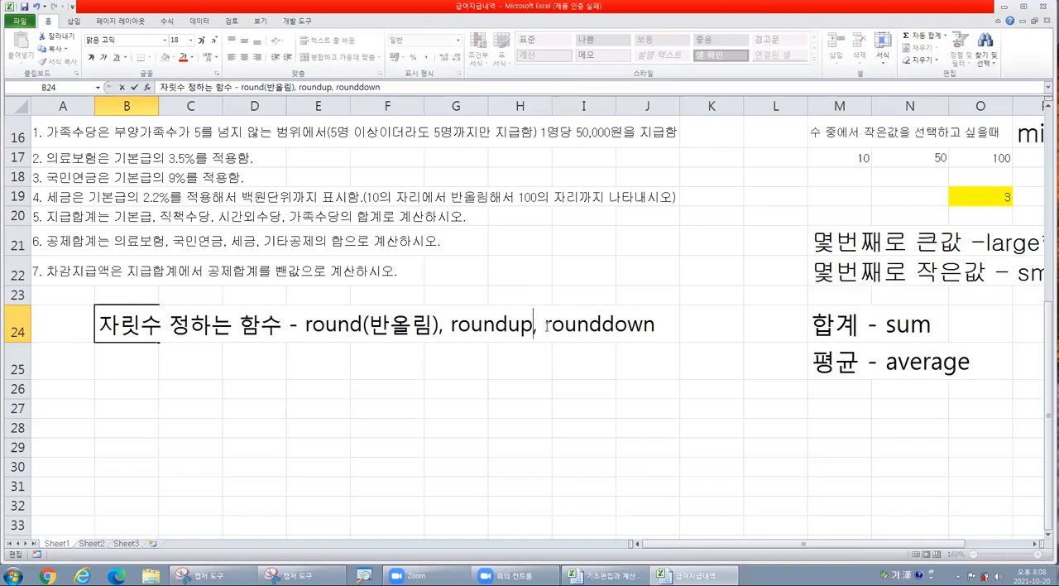
text((올림))
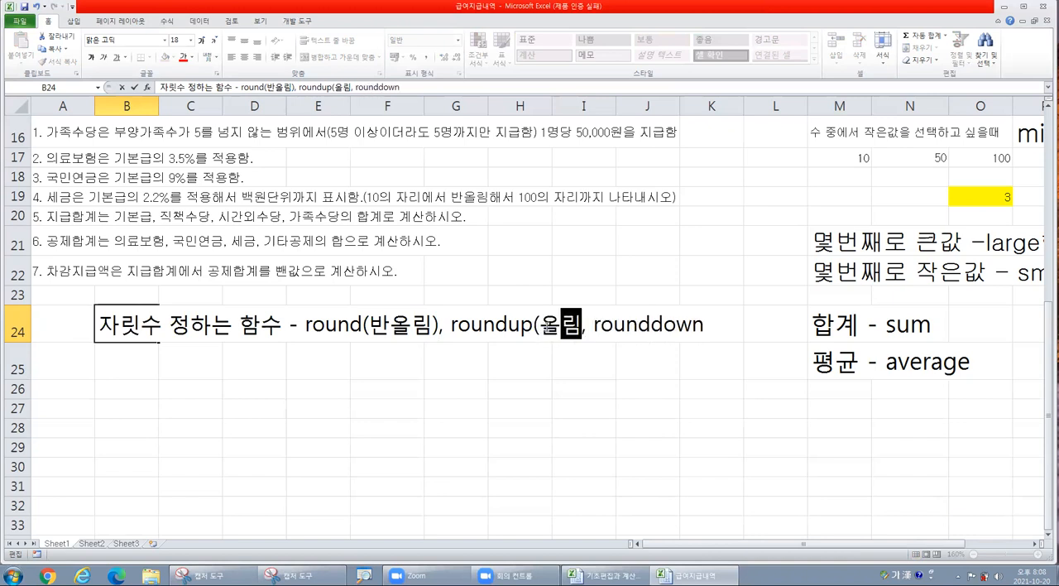
click(720, 324)
text((내)
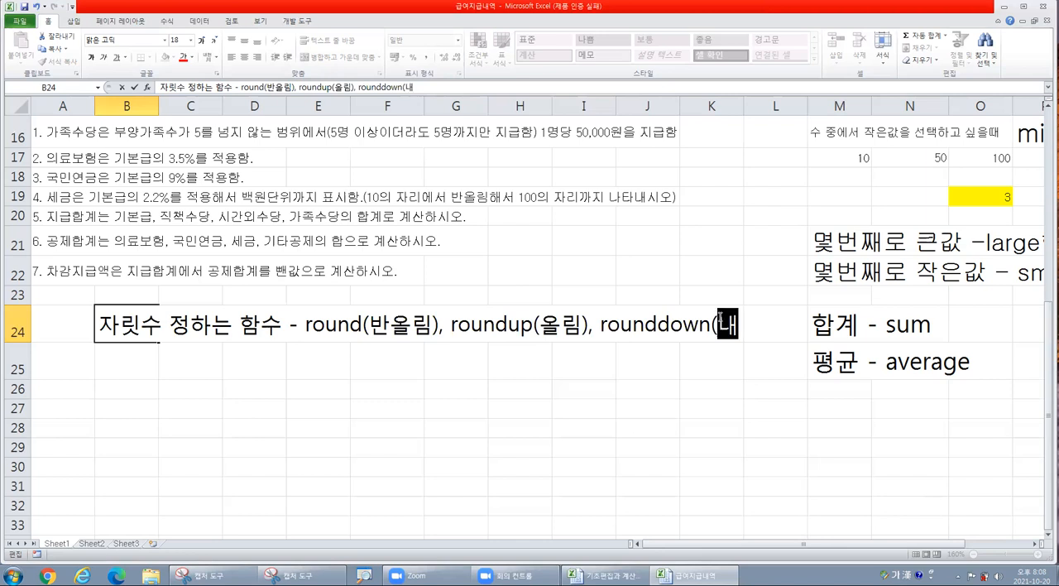
text(림))
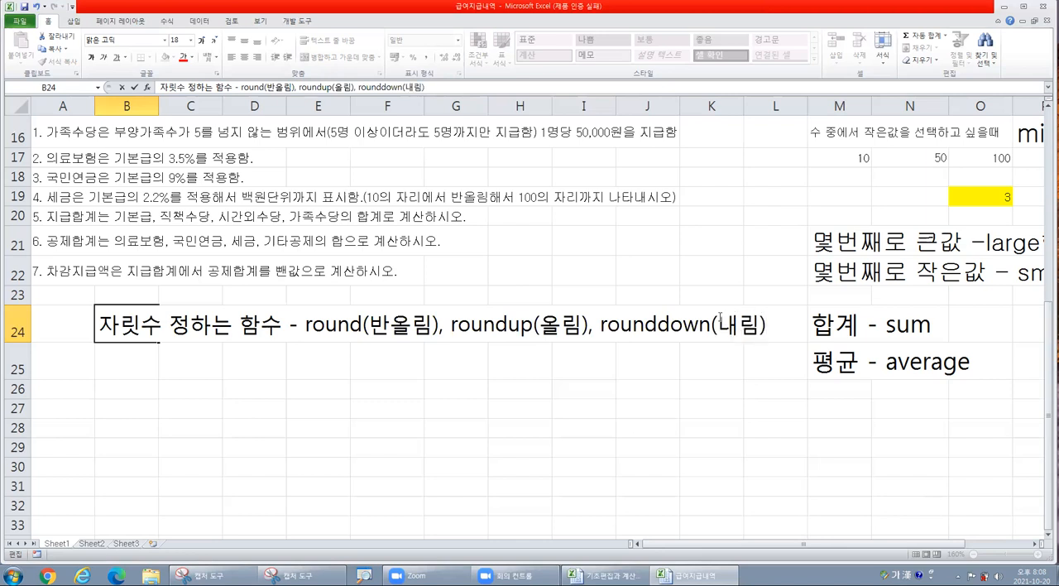
click(184, 388)
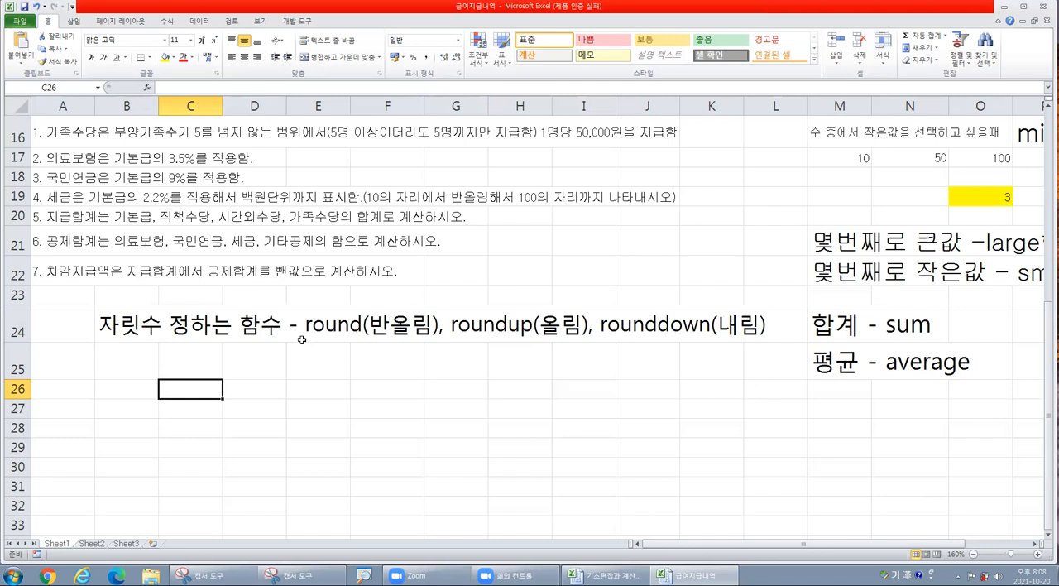
- Write the syntax note "round(수, 자릿수)" in cell B26
click(127, 376)
click(148, 388)
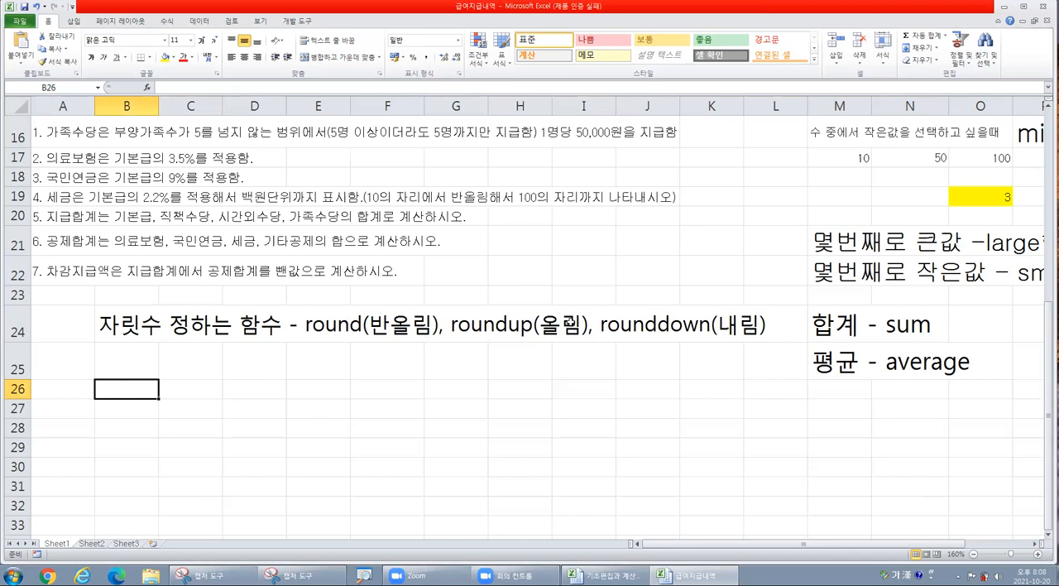
text(=)
key(Escape)
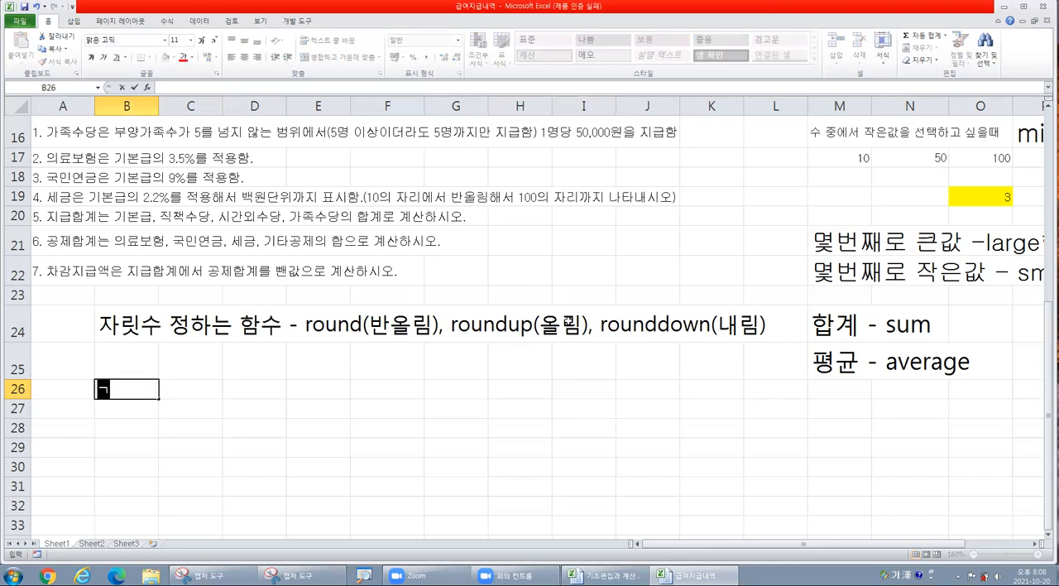
text(round)
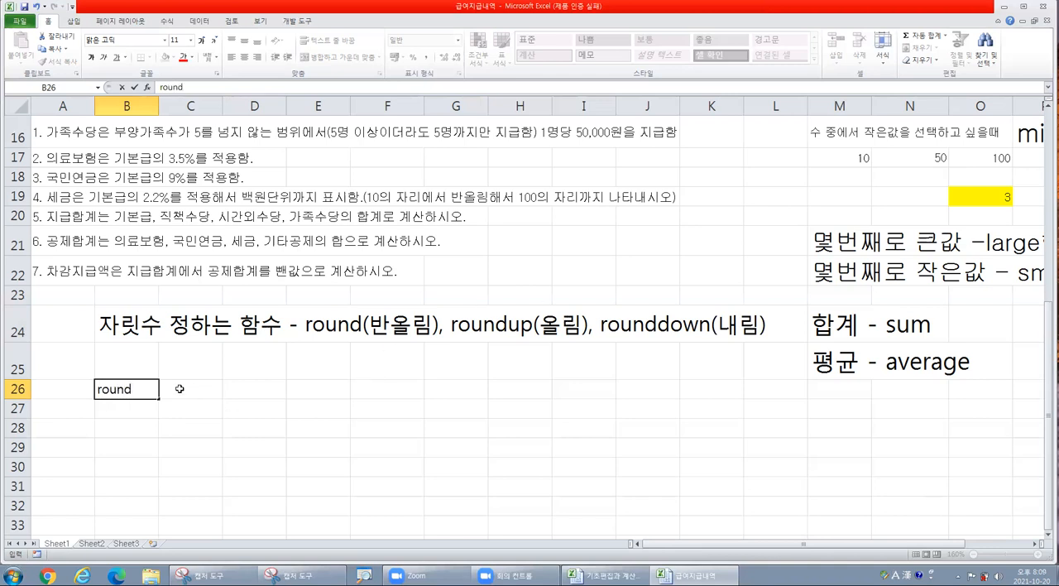
click(174, 362)
click(143, 388)
double_click(143, 388)
text(()
text(수, 자릿ㅅ)
text(ㅜ))
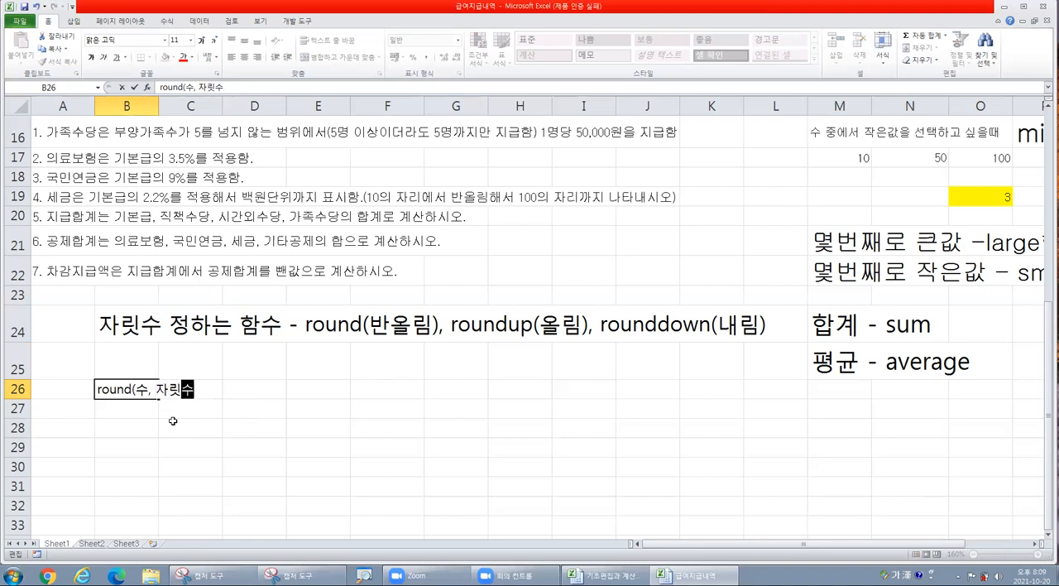
click(183, 463)
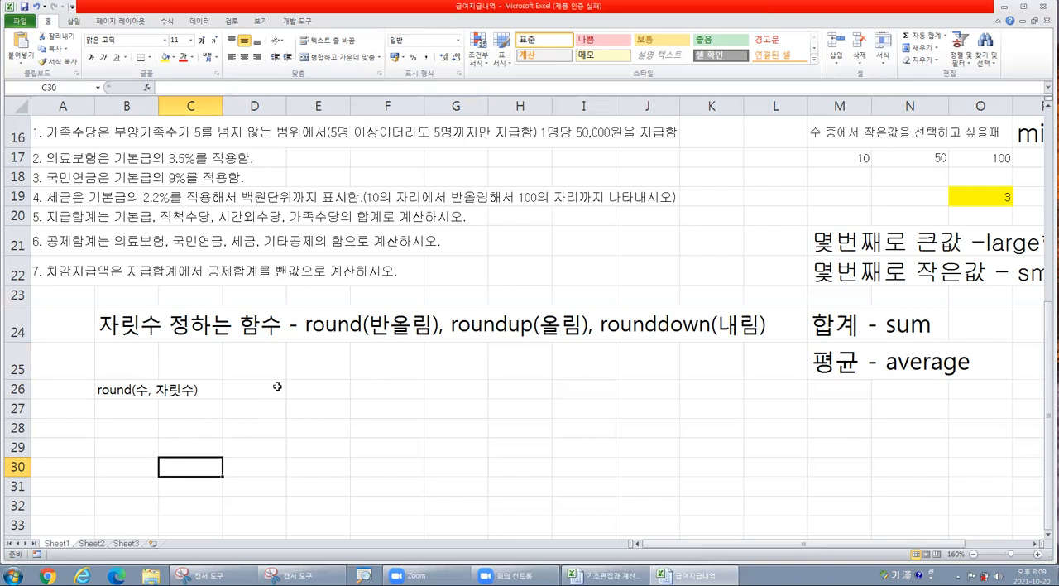
- Start inserting a function in E26 and locate ROUND in the list of all functions
click(306, 386)
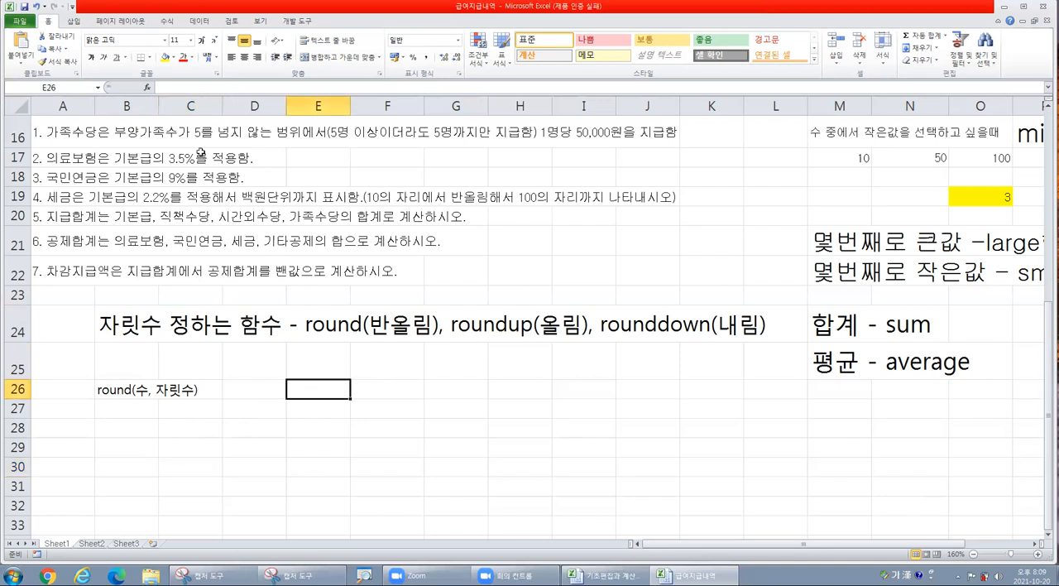
click(147, 88)
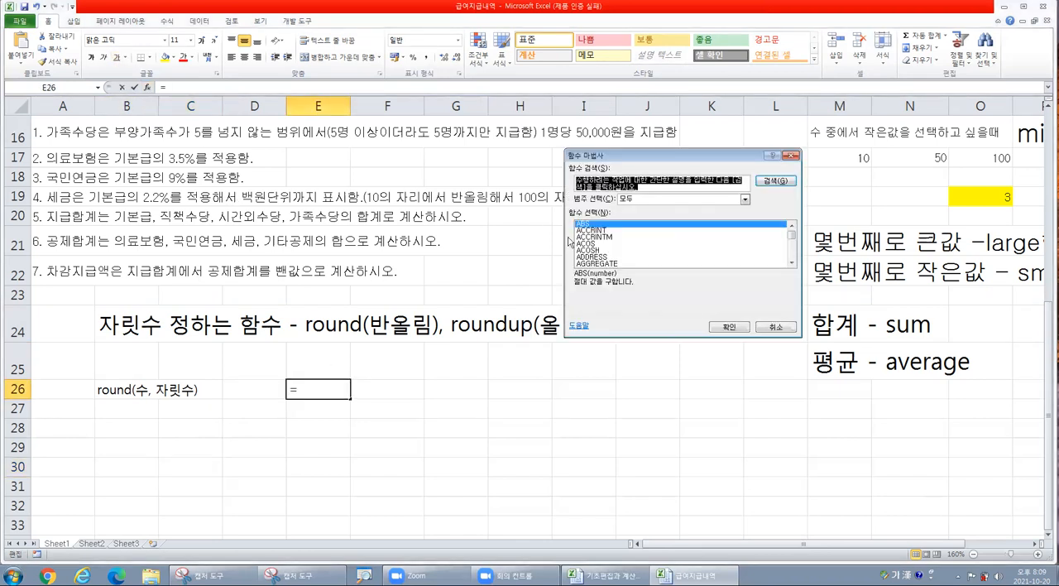
click(644, 250)
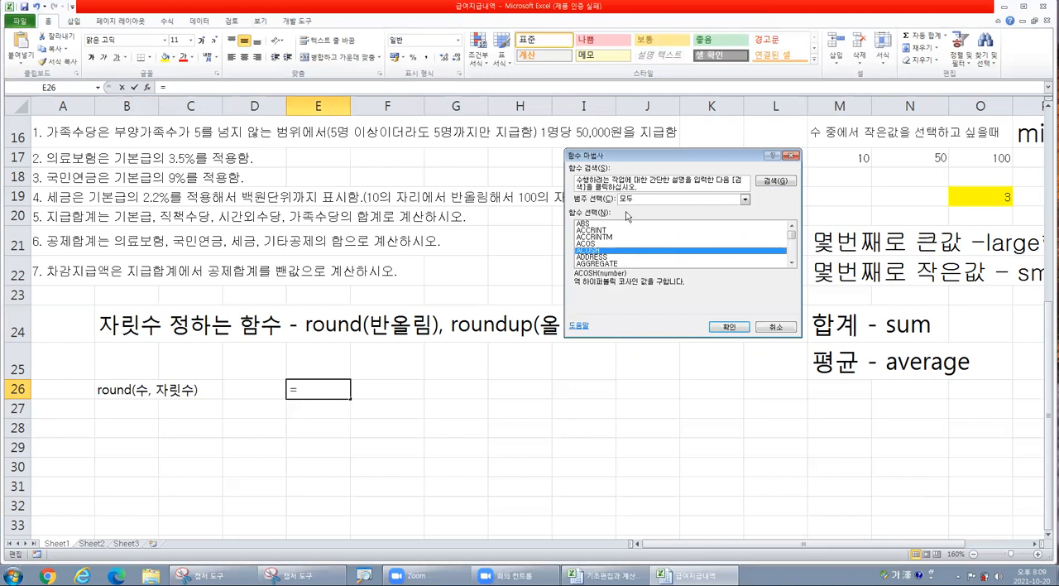
click(634, 231)
key(r)
scroll(626, 246, down, 3)
click(590, 256)
scroll(652, 269, down, 2)
scroll(627, 243, up, 1)
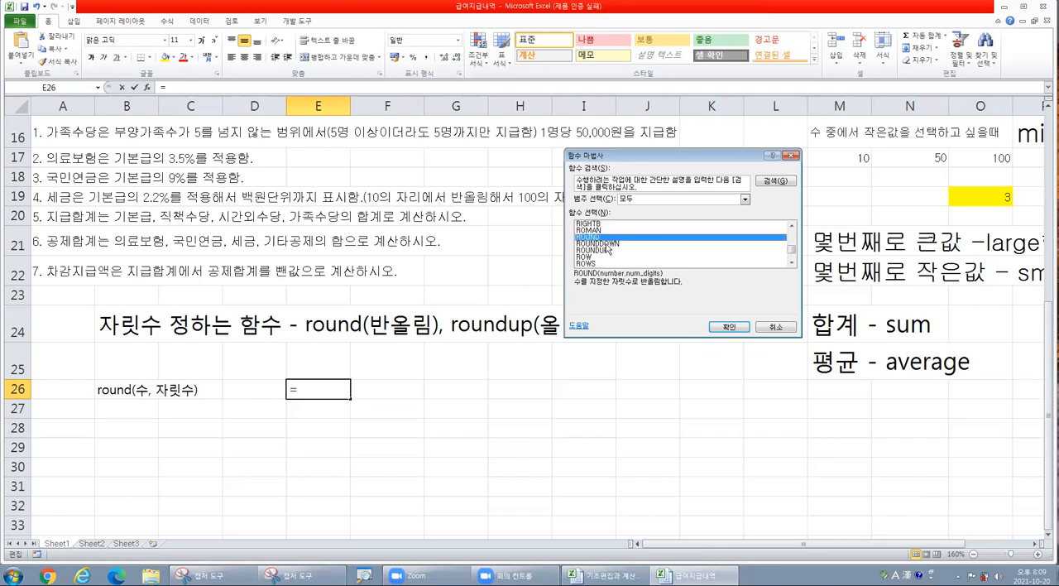
- Compare the descriptions of ROUNDDOWN, ROUNDUP and ROUND, and choose ROUND as the function for E26
click(609, 244)
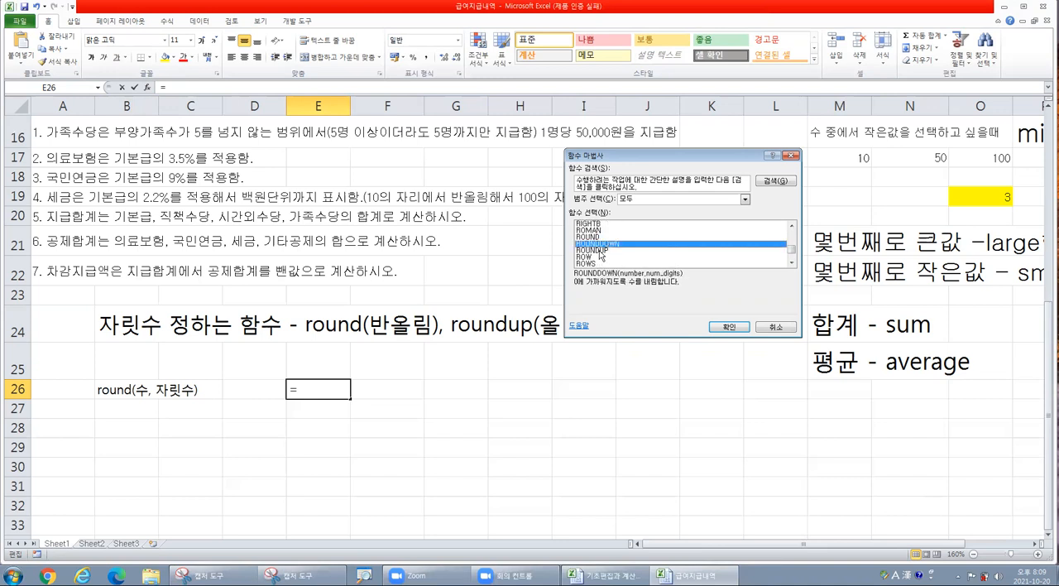
click(592, 250)
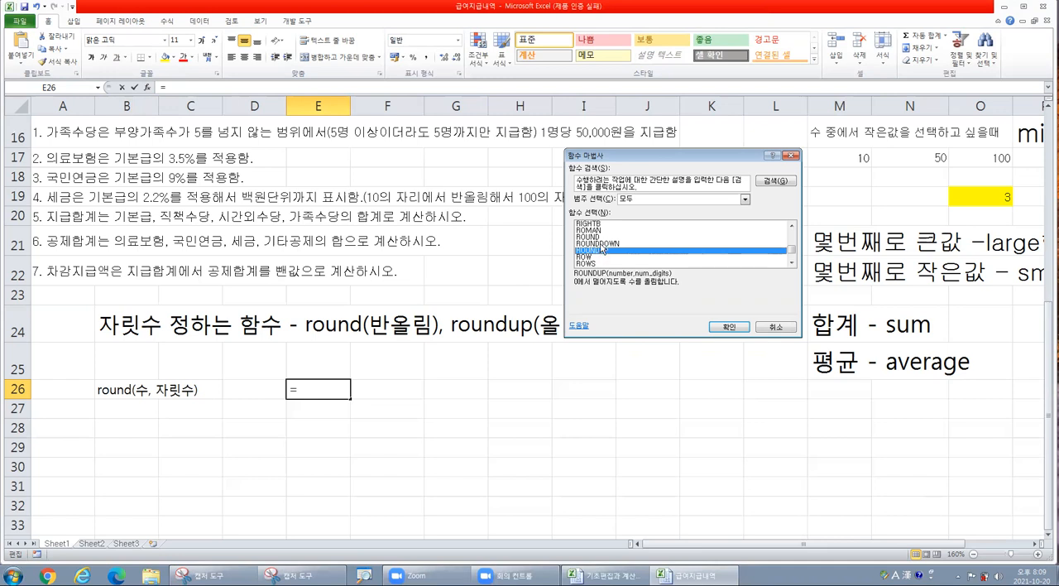
click(599, 237)
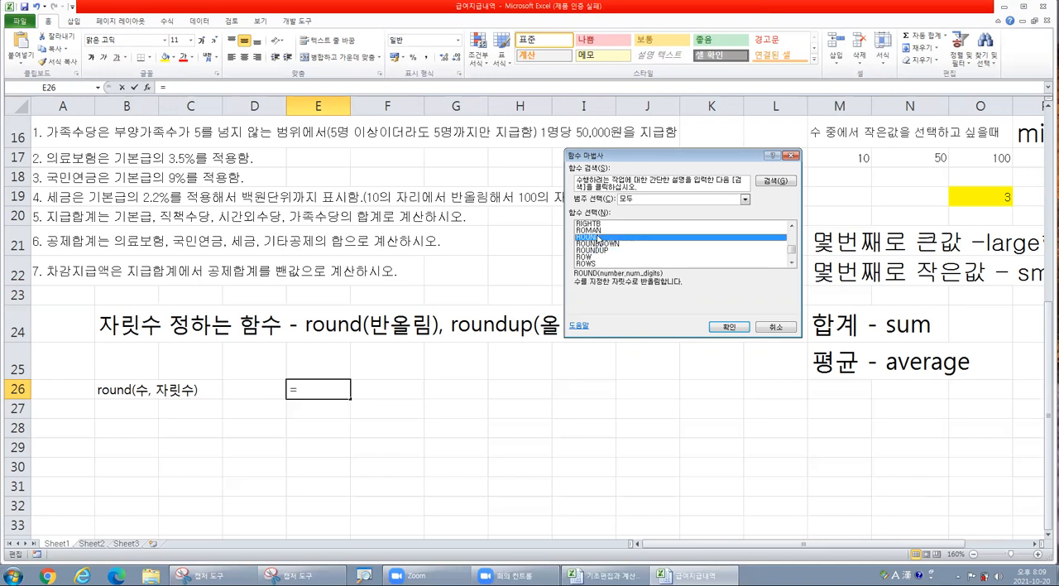
click(595, 244)
click(604, 251)
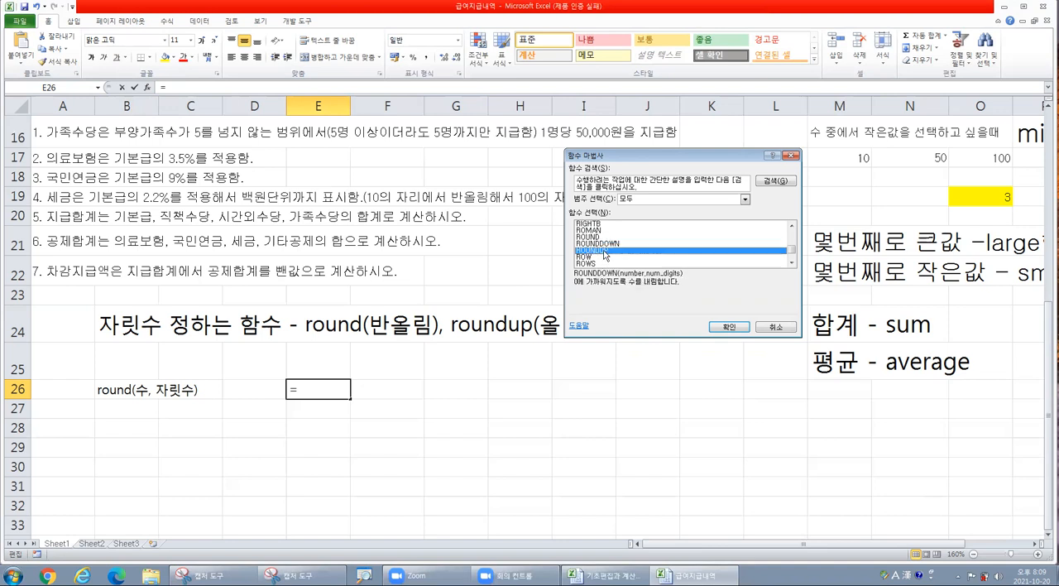
click(595, 237)
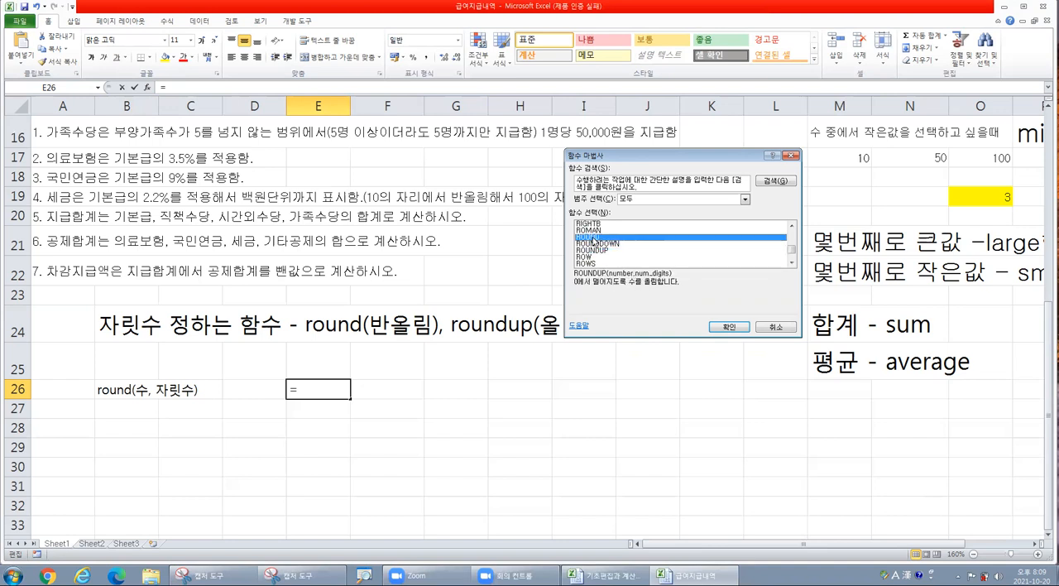
click(729, 327)
drag(578, 270, 409, 411)
scroll(439, 290, down, 2)
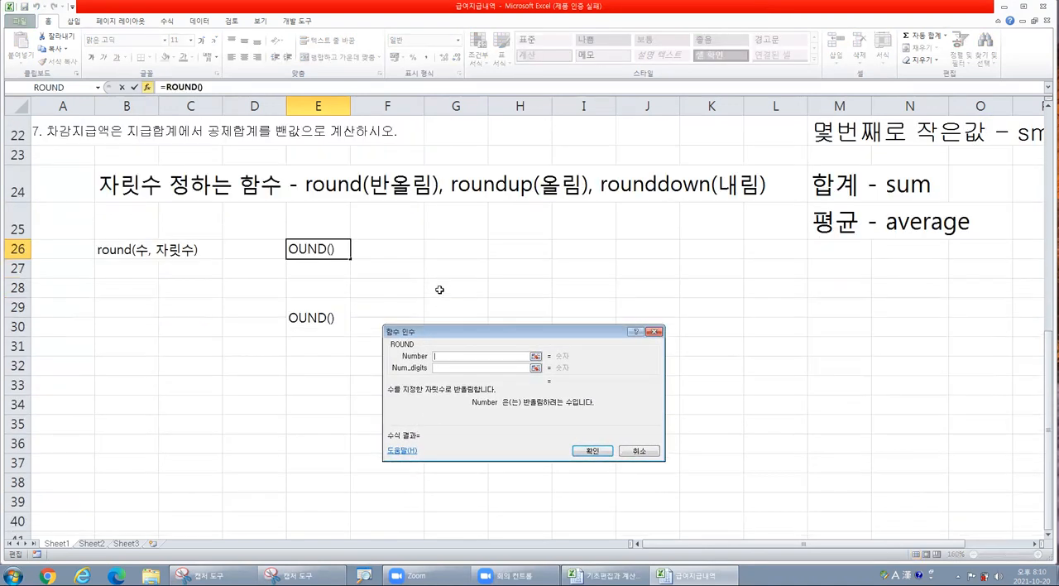
drag(462, 333, 451, 246)
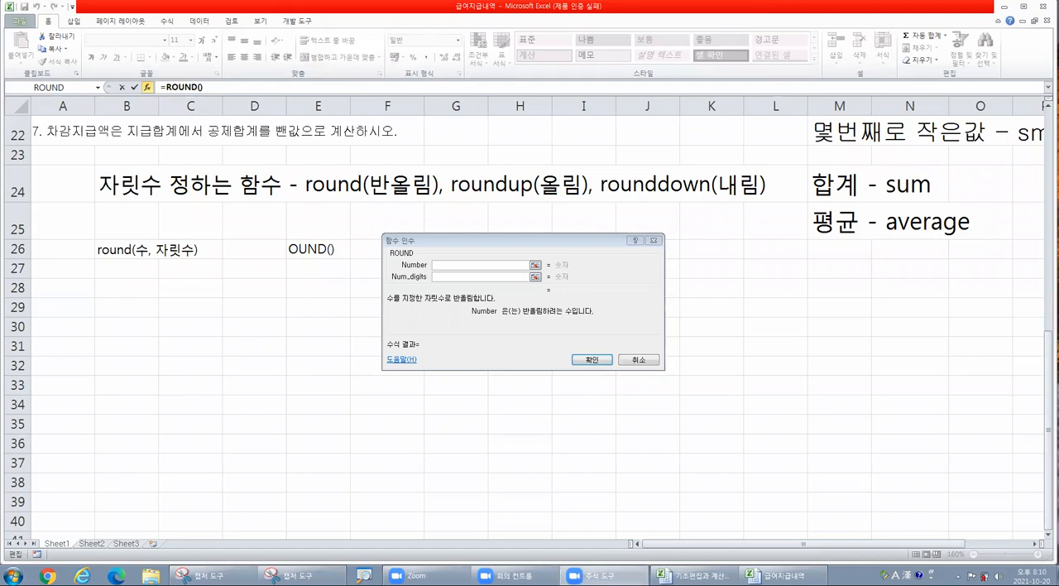
- Try 123.456 as ROUND's Number argument in E26, check the Num_digits description, and cancel the function
click(475, 265)
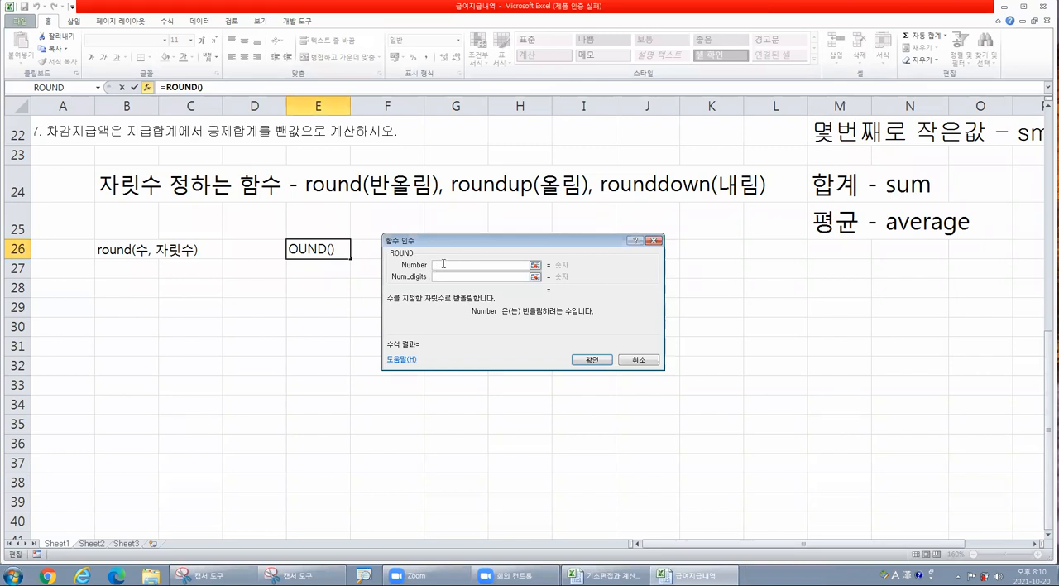
text(123.456)
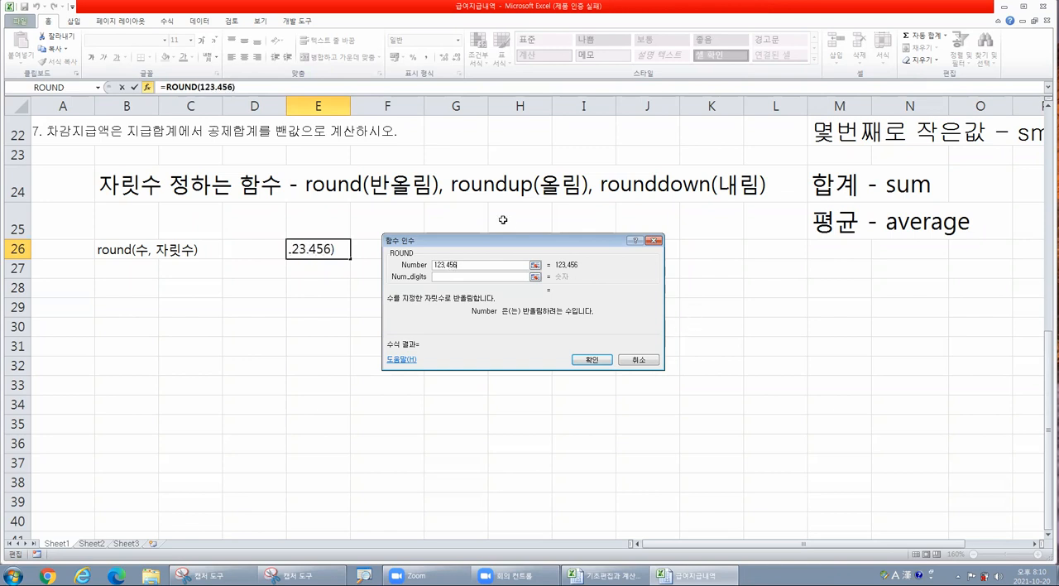
double_click(466, 263)
click(465, 263)
drag(464, 240, 463, 223)
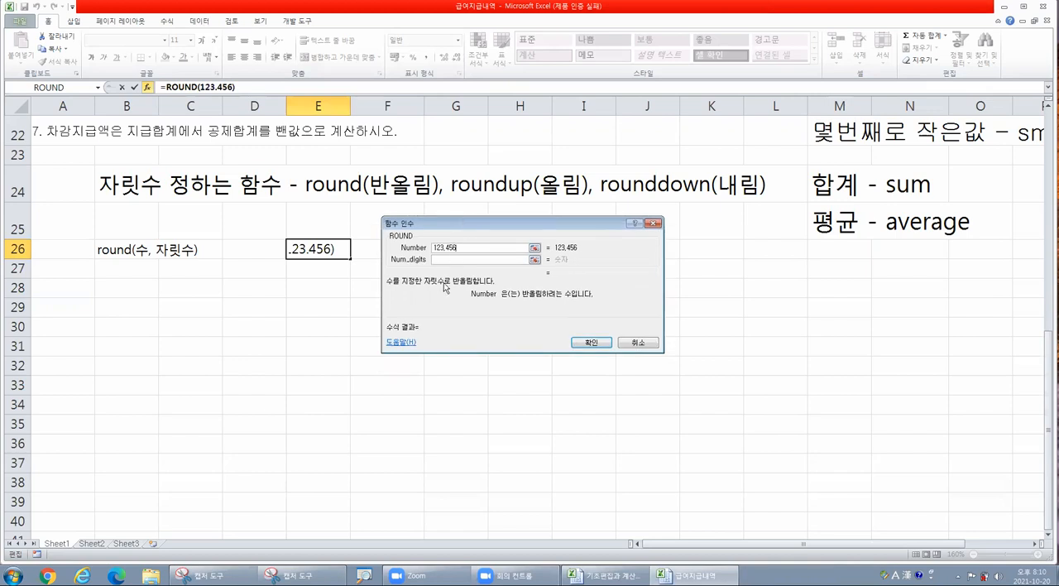
click(445, 260)
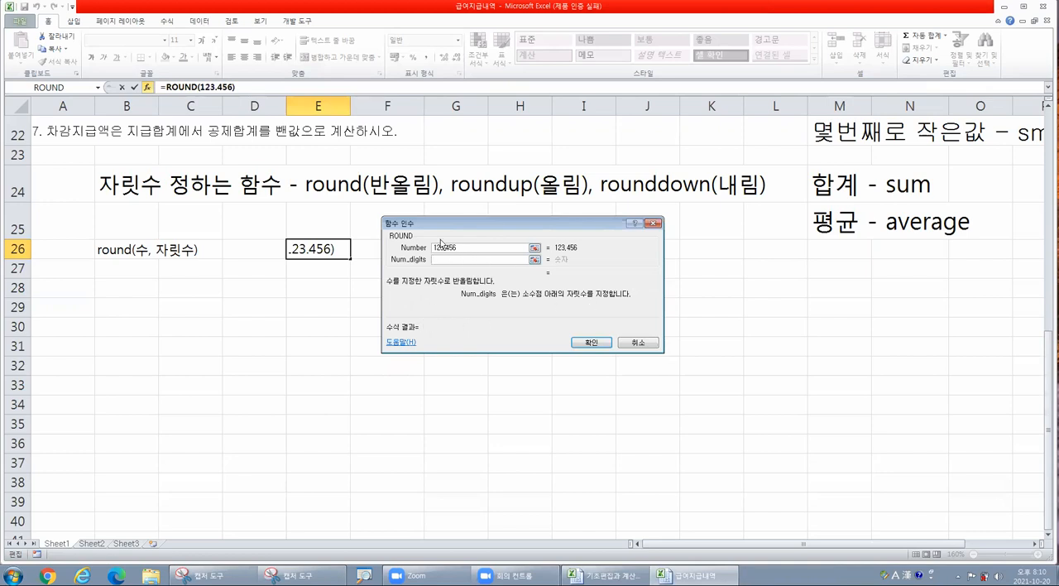
drag(466, 249, 421, 248)
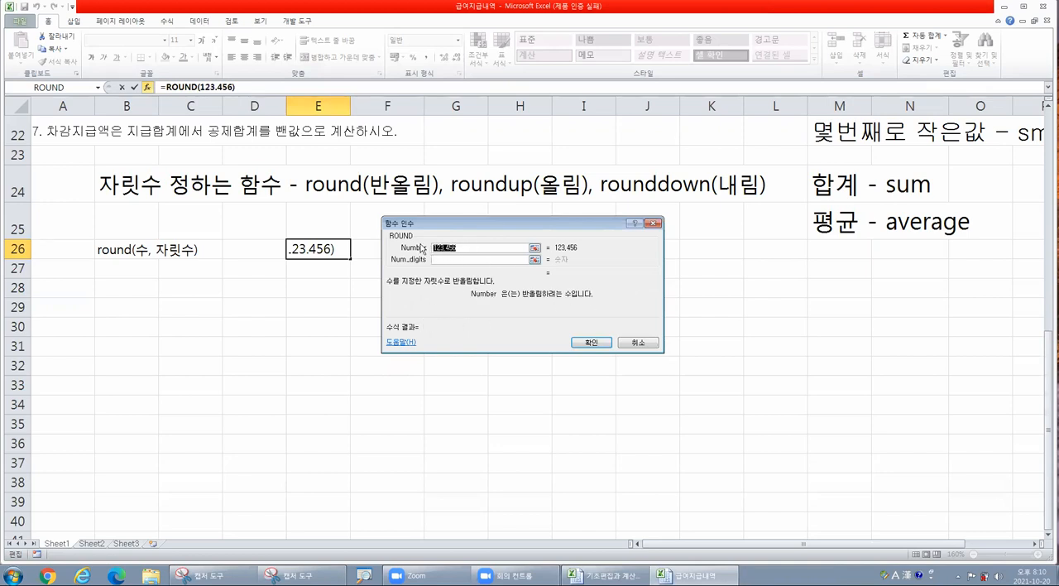
click(444, 259)
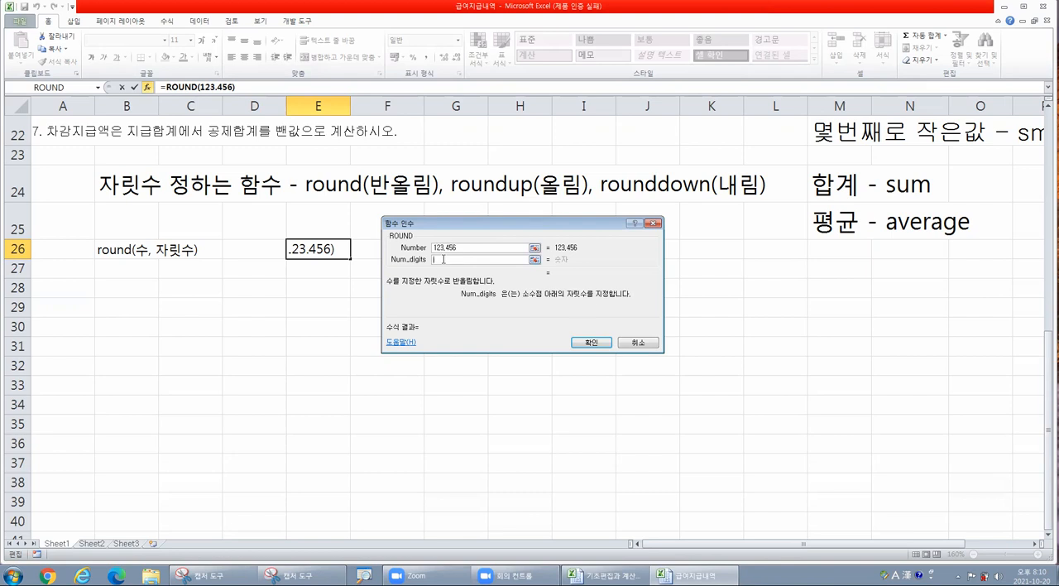
click(636, 345)
- Write the note "자릿수 : 0-----정수까지 표시" in cell B28
click(108, 287)
text(w)
key(BackSpace)
key(Hangul)
text(자릿수)
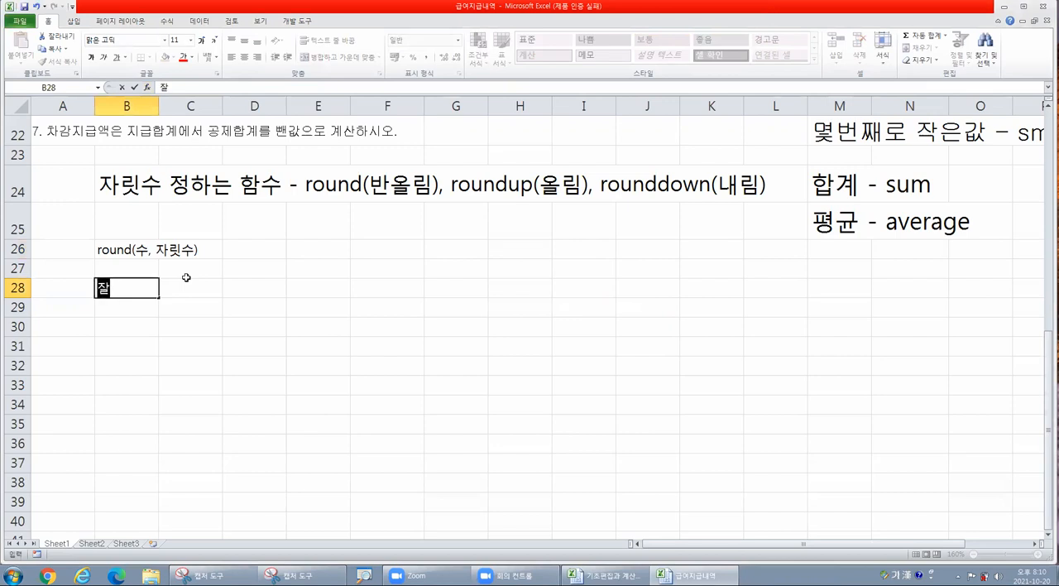
text( :)
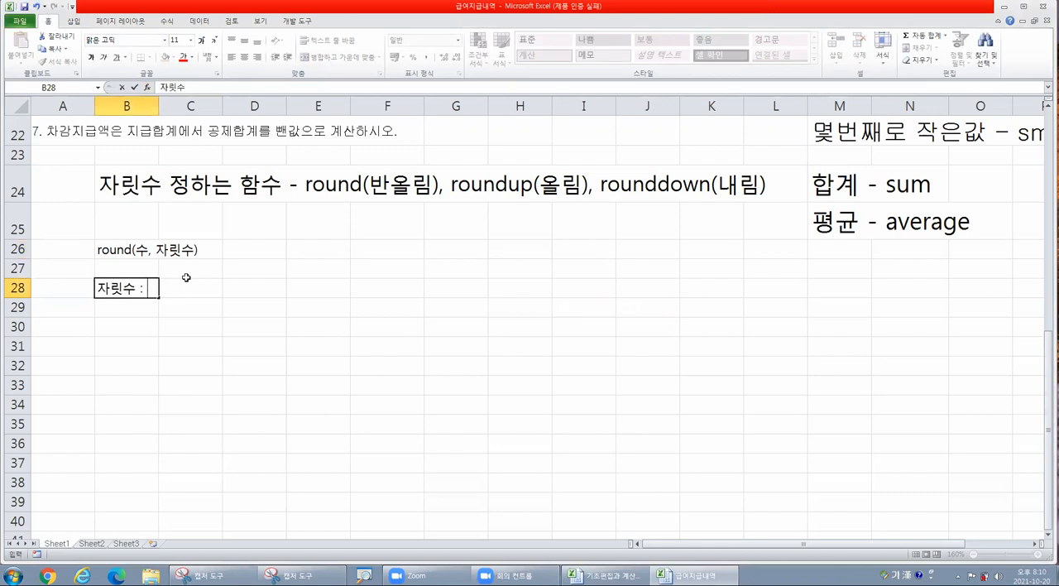
text( 0-----w)
key(BackSpace)
text(정수까지 표)
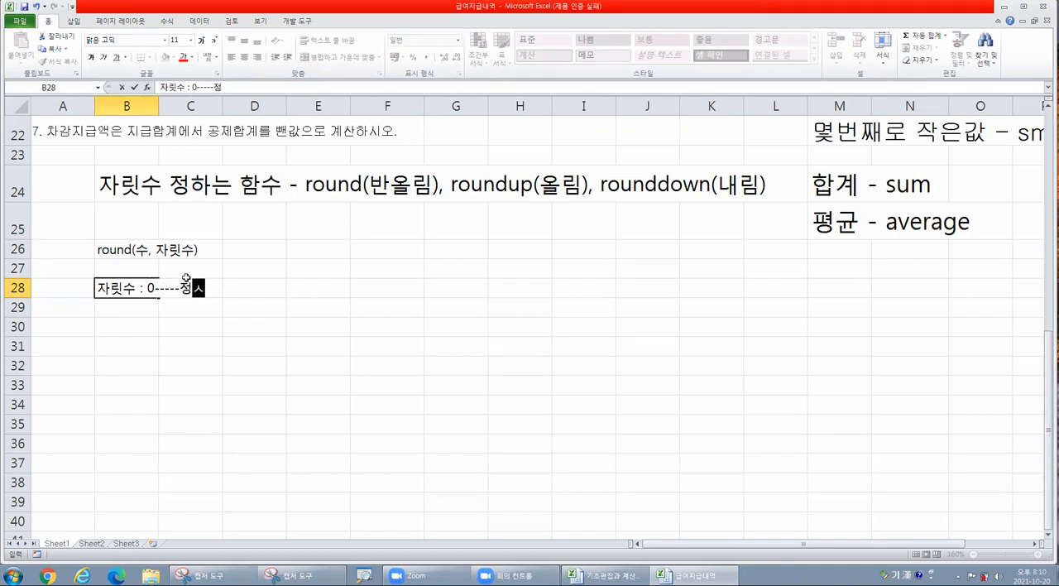
text(시)
key(Return)
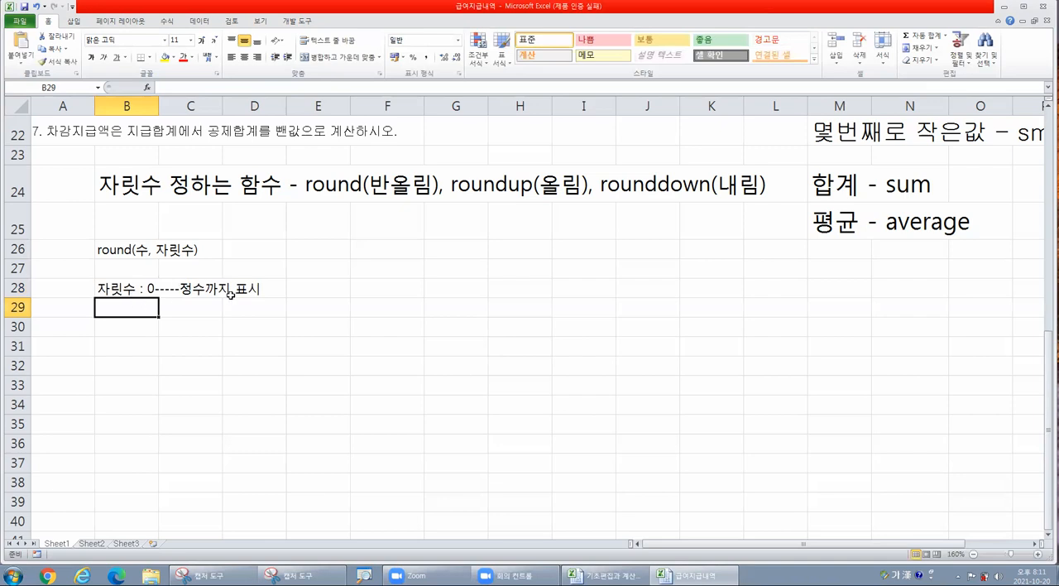
- Write the note "1 : 소수점 1자리까지 표시" in cell F28
scroll(375, 310, up, 4)
scroll(375, 310, down, 2)
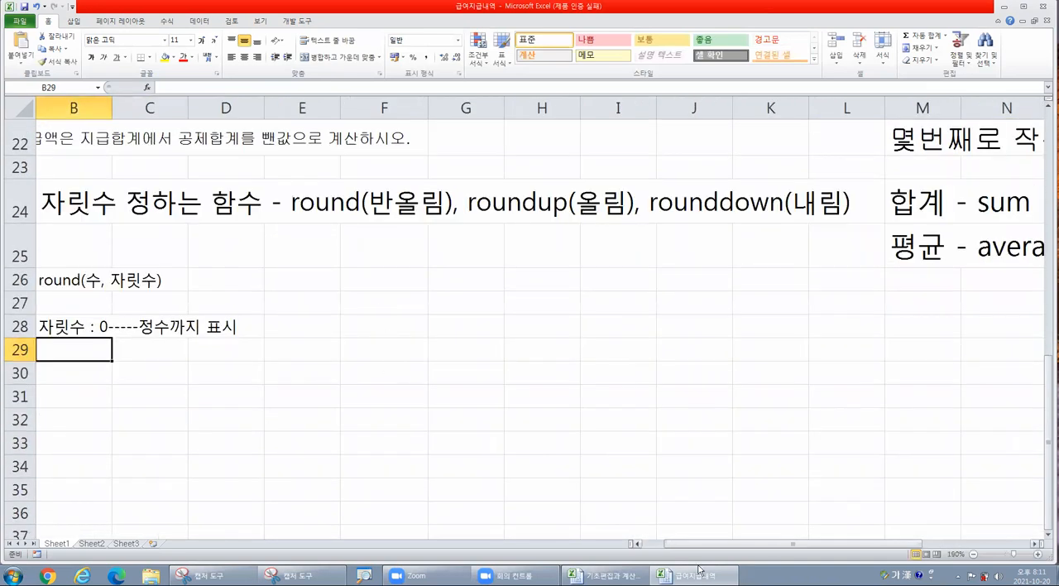
drag(755, 544, 735, 545)
click(406, 328)
click(445, 332)
text(1)
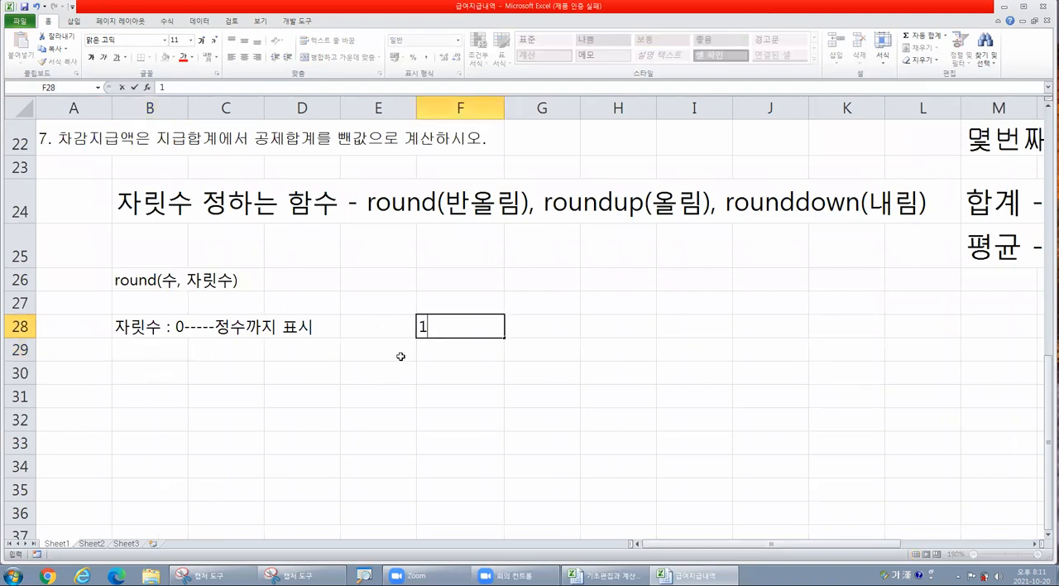
text( : 소수점)
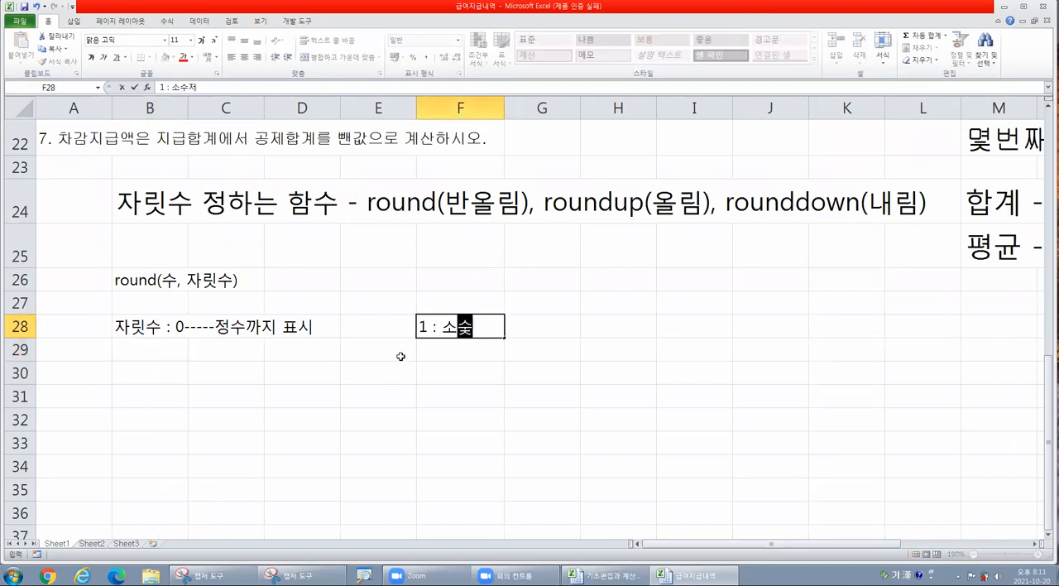
text( 1자리)
text(까지 표시)
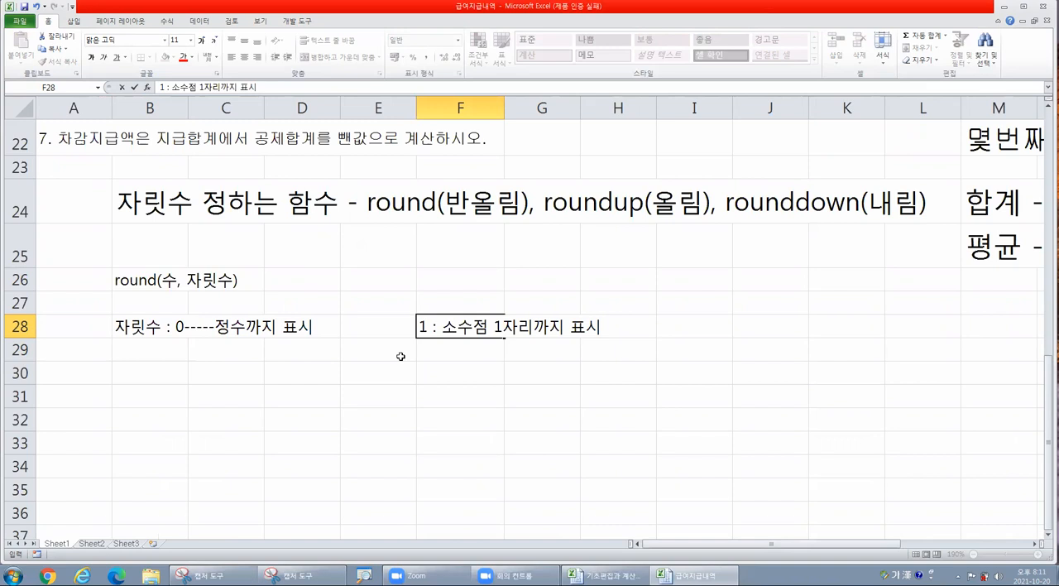
- Enter the sample number 123.456 in cell F26
click(422, 294)
click(437, 282)
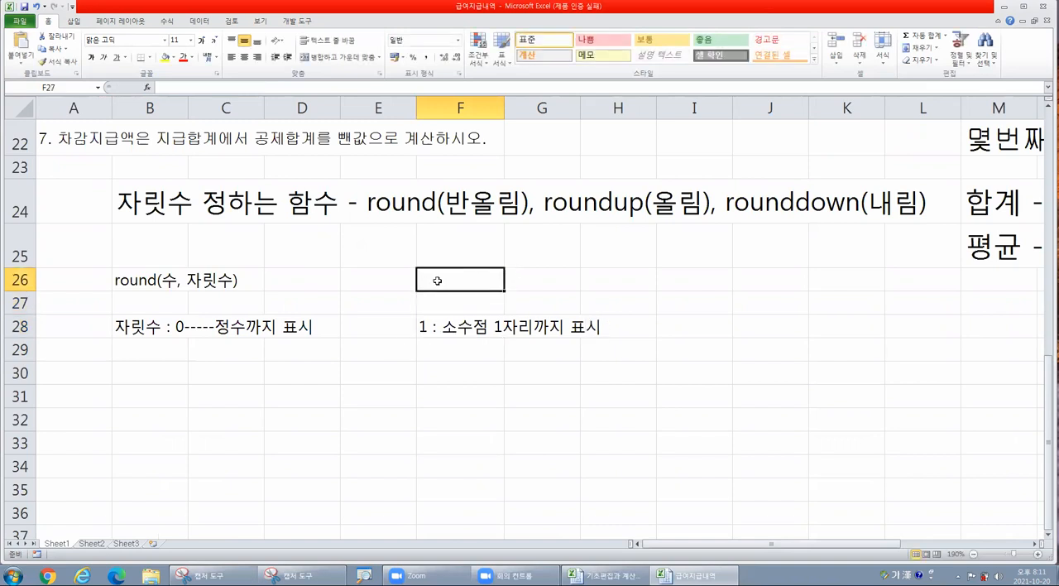
text(123.456)
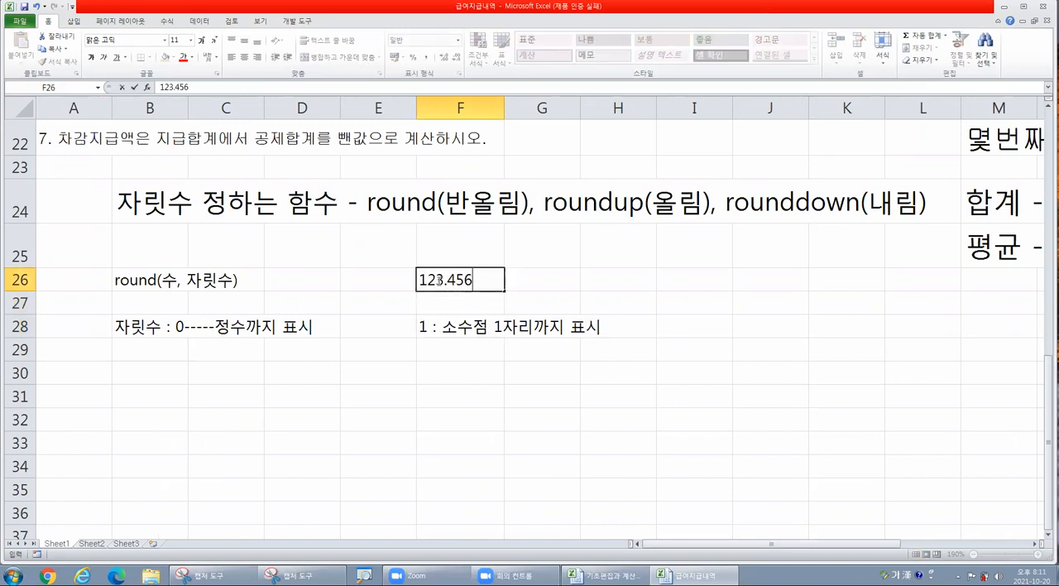
click(493, 381)
- Highlight 123.4 and the individual decimal digits 5 and 4 within the sample number in F26
click(456, 283)
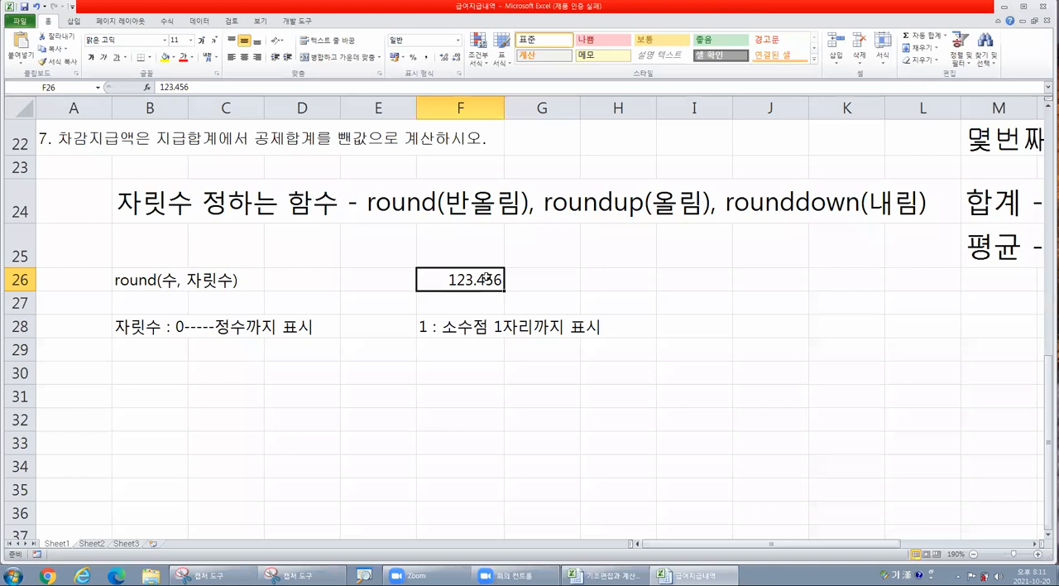
double_click(494, 280)
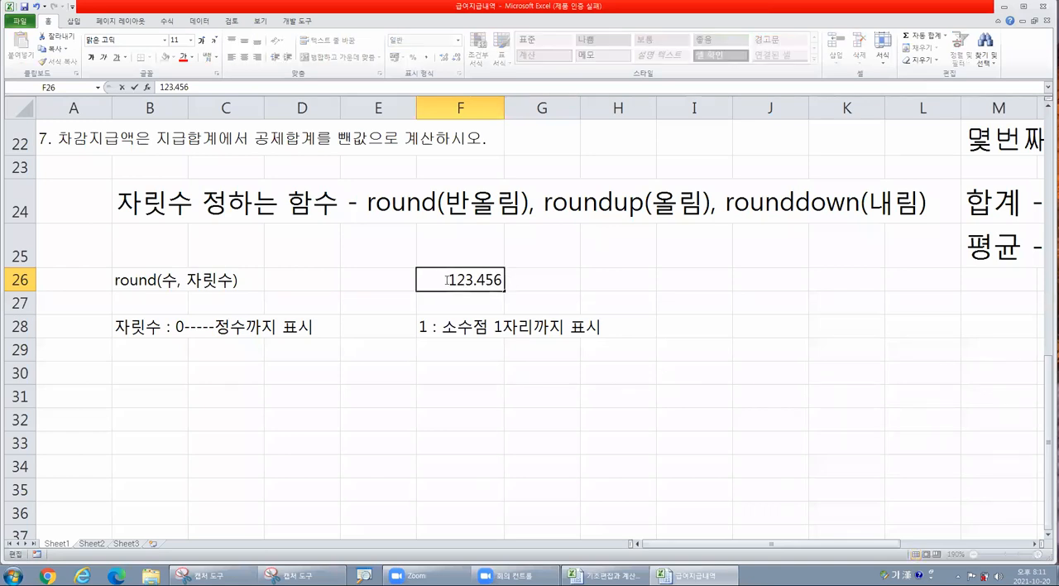
drag(447, 280, 485, 280)
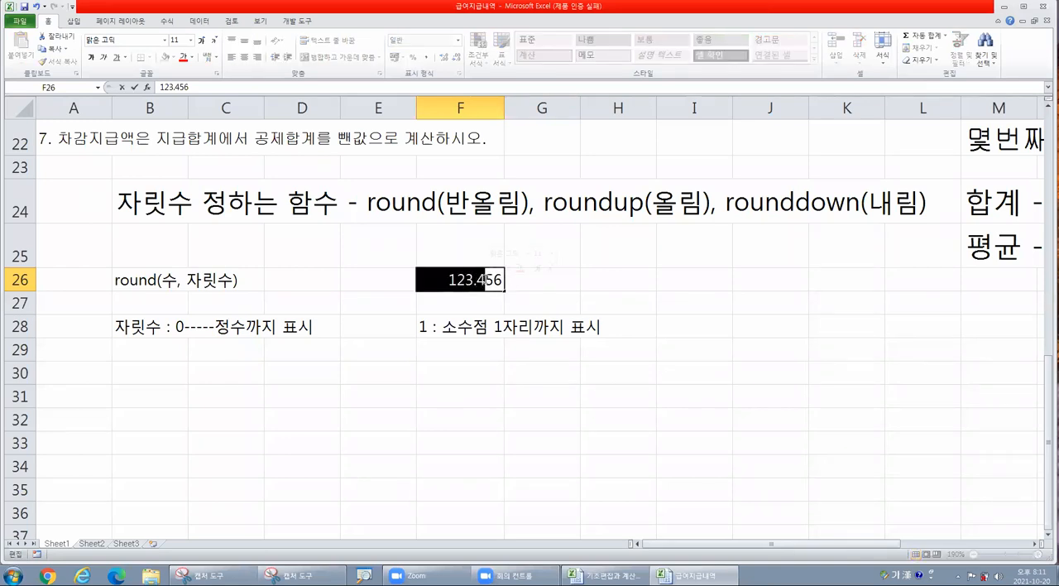
drag(486, 280, 492, 280)
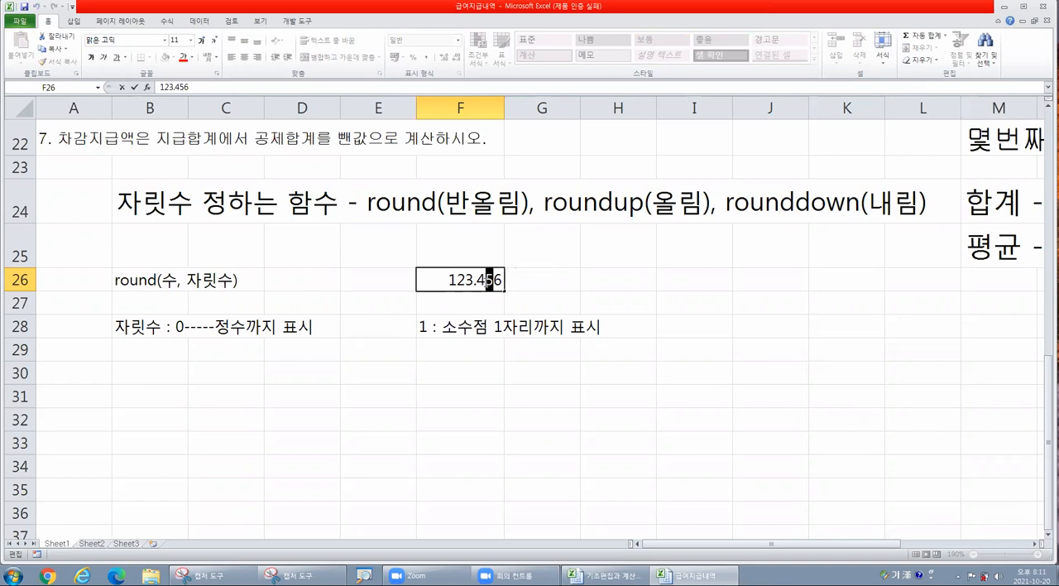
drag(478, 279, 484, 279)
- Write the note "2 : 소수점 둘째 자리까지 표시" in cell F29
click(434, 348)
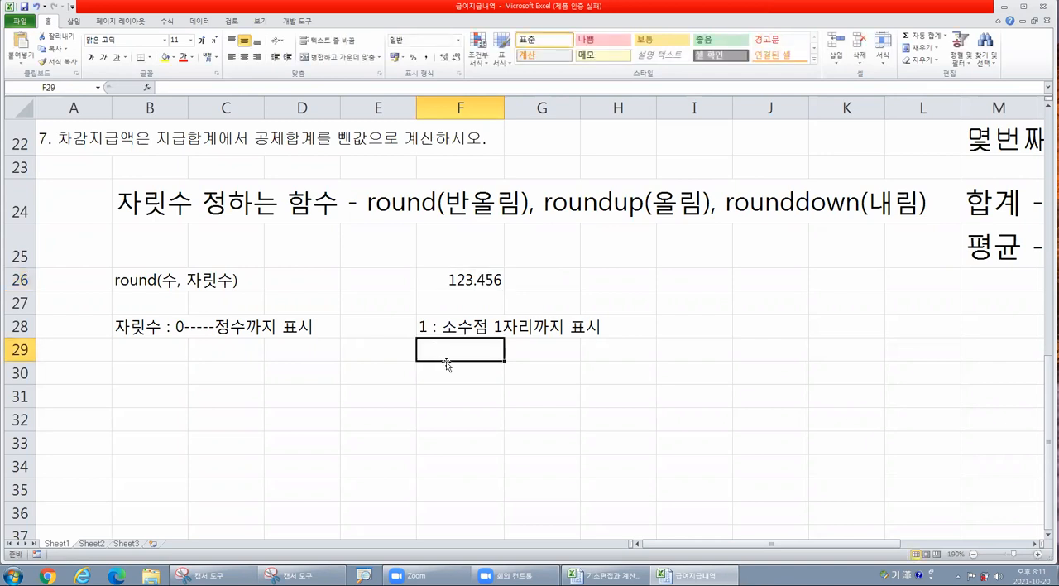
text(2 : 소수점 2ㅉ)
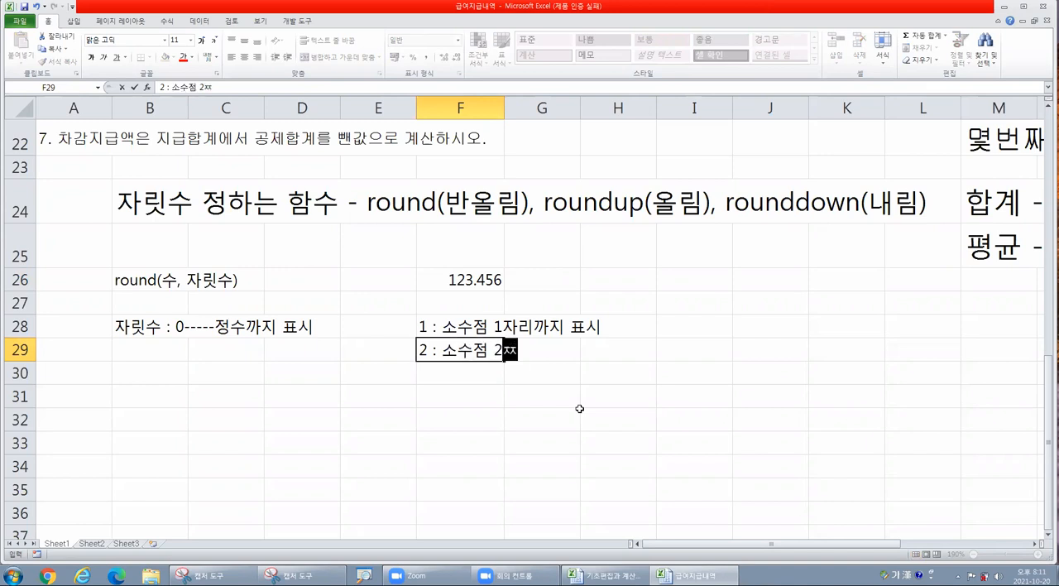
key(BackSpace)
text(둘째 자리까)
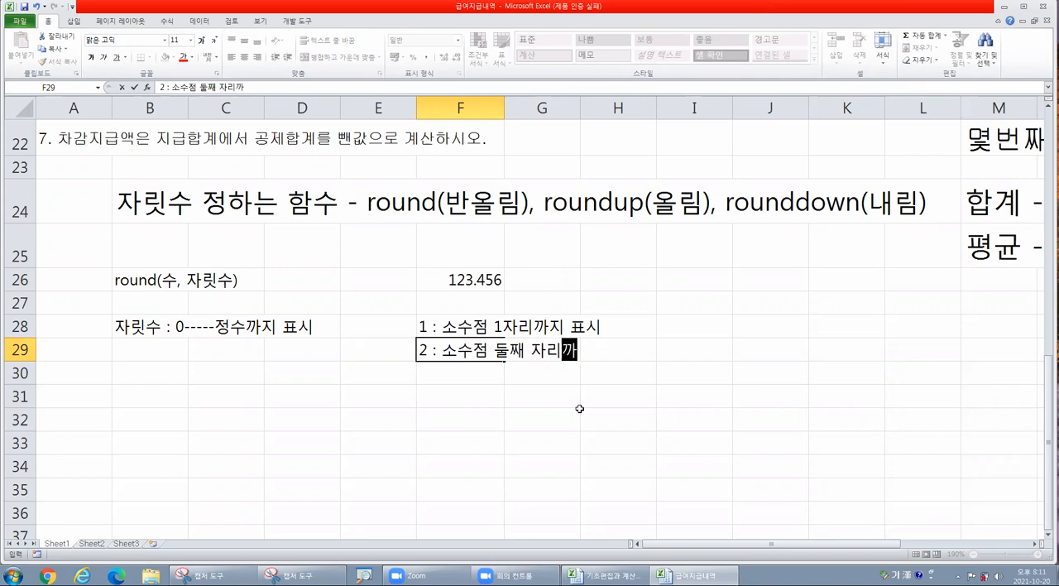
text(지 표시)
key(Return)
- Write the note "3 : 소수점 셋째자리까지 표시" in cell F30
text(3 : 소수점 셋ㅈ째자리깢지 ㅍ표시)
key(Return)
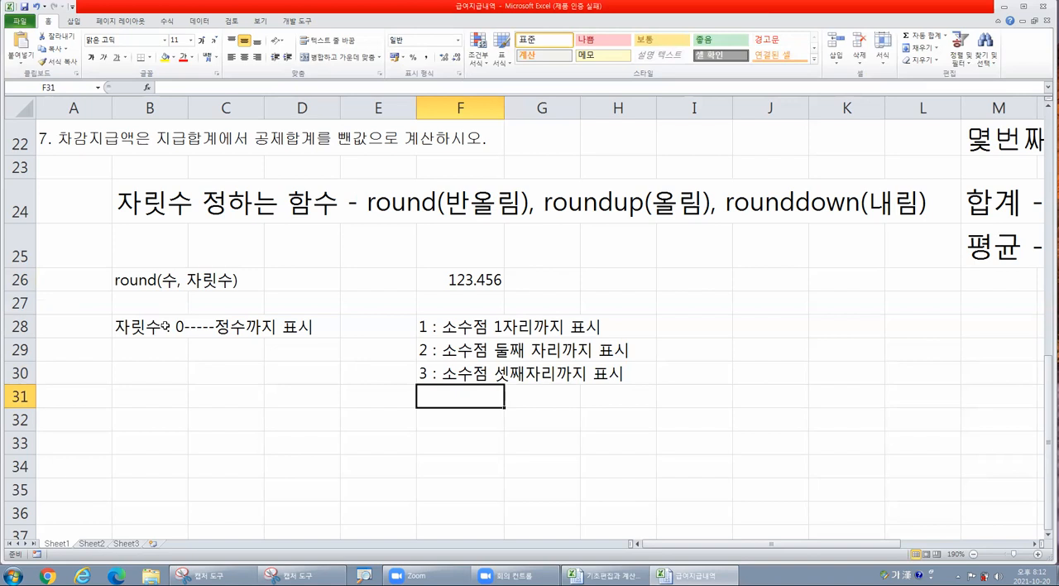
- Write the note "-1 : 10의자리까지 표시" in cell F31, prefixed with an apostrophe so it is stored as text
text(-1)
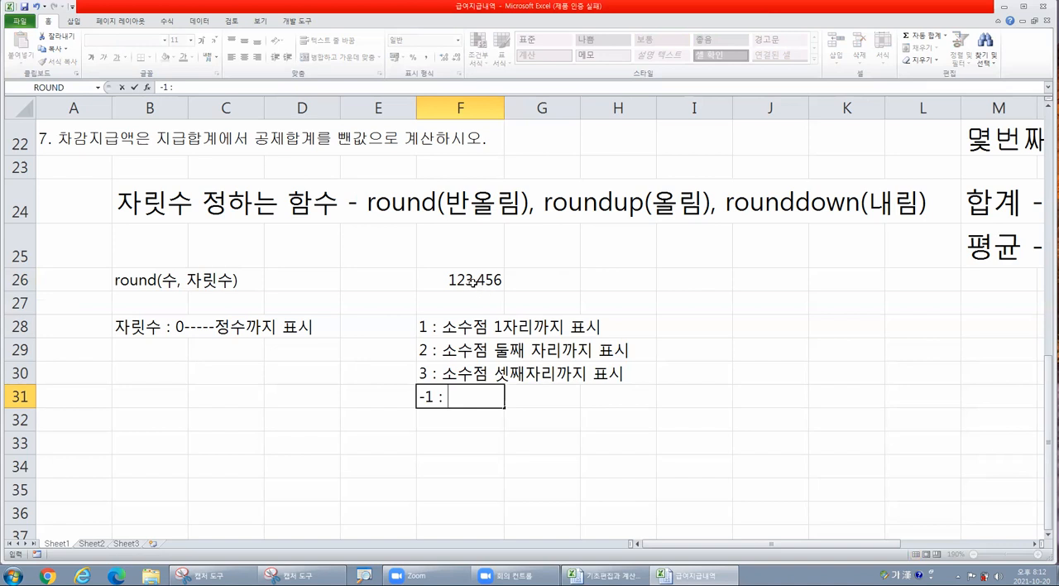
text(: 10의자리깢)
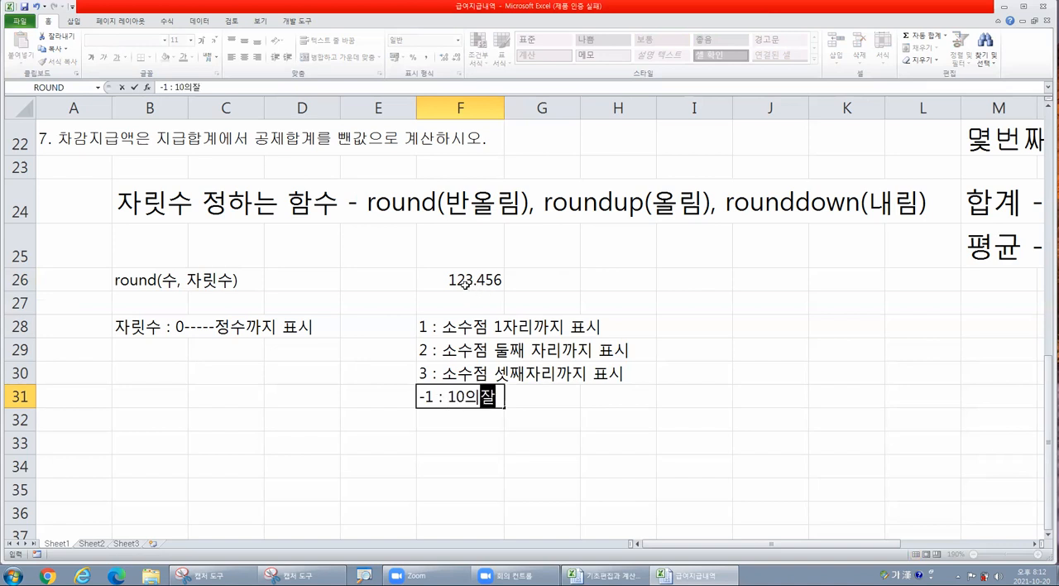
text(지 표시)
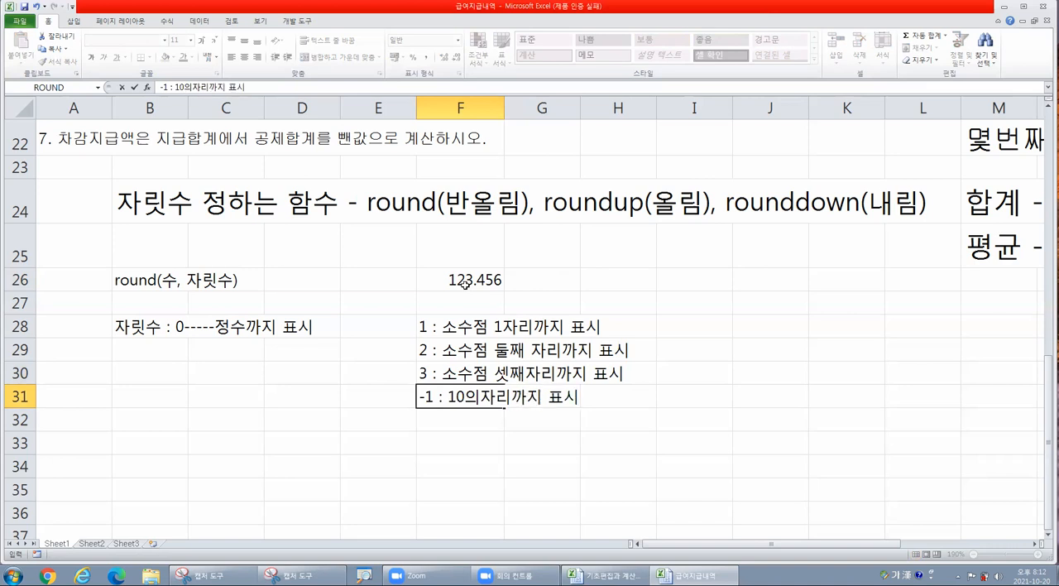
key(Return)
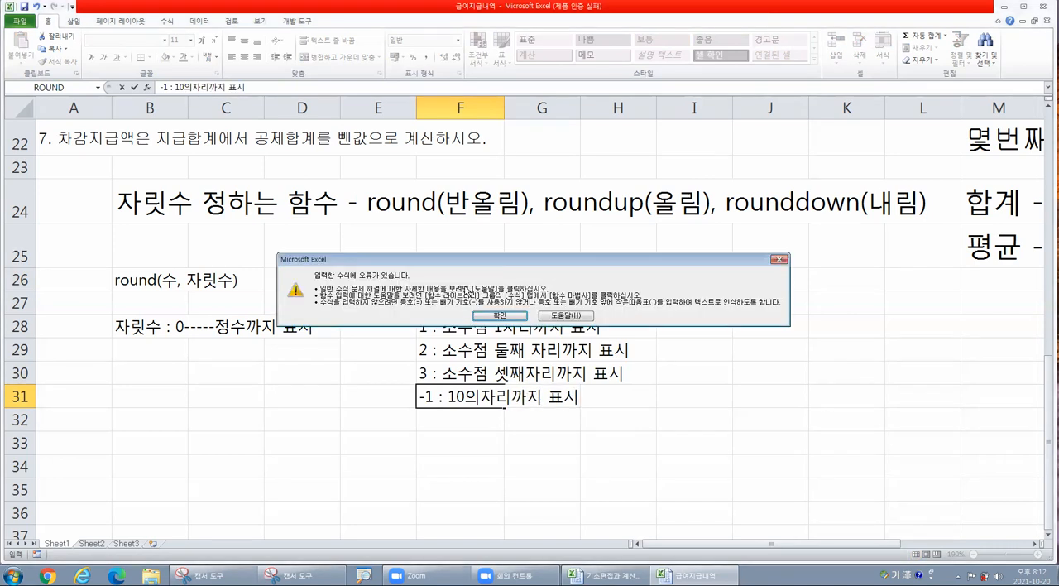
key(Return)
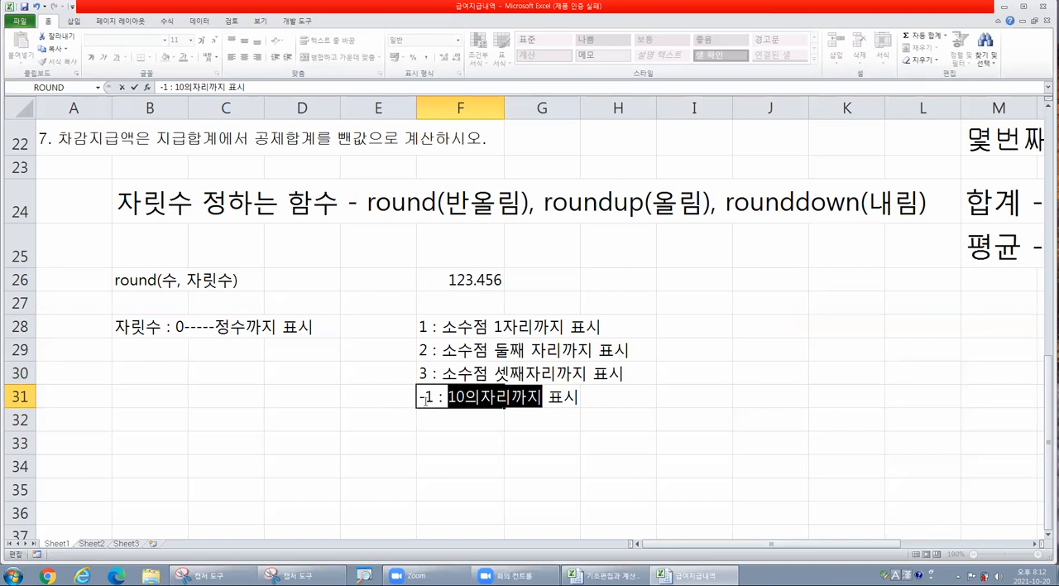
click(420, 398)
text(')
key(Return)
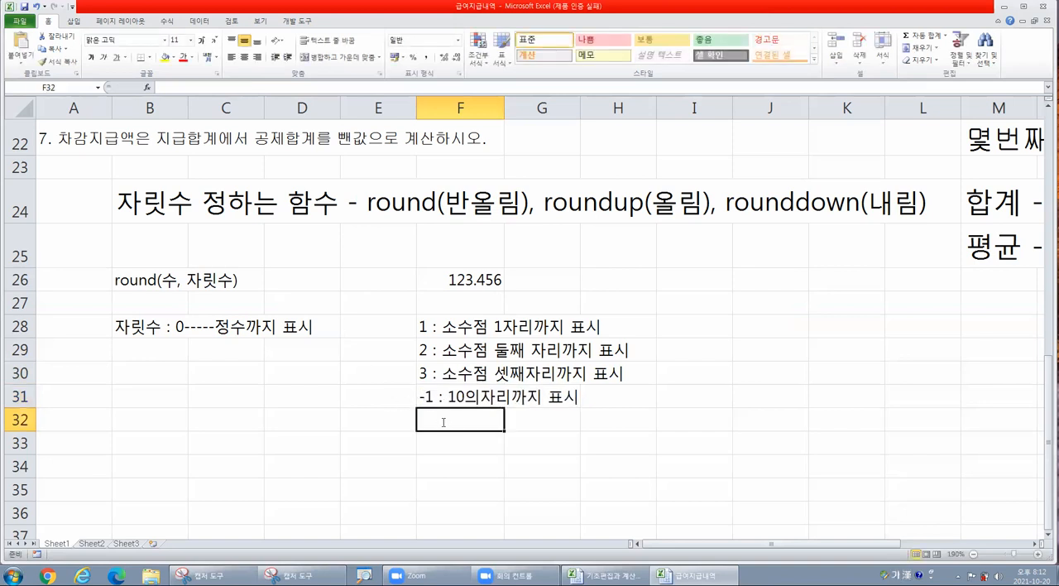
- Write the note "-2 : 100의자리까지 표시" as text in cell F32, using a leading apostrophe
text('-2)
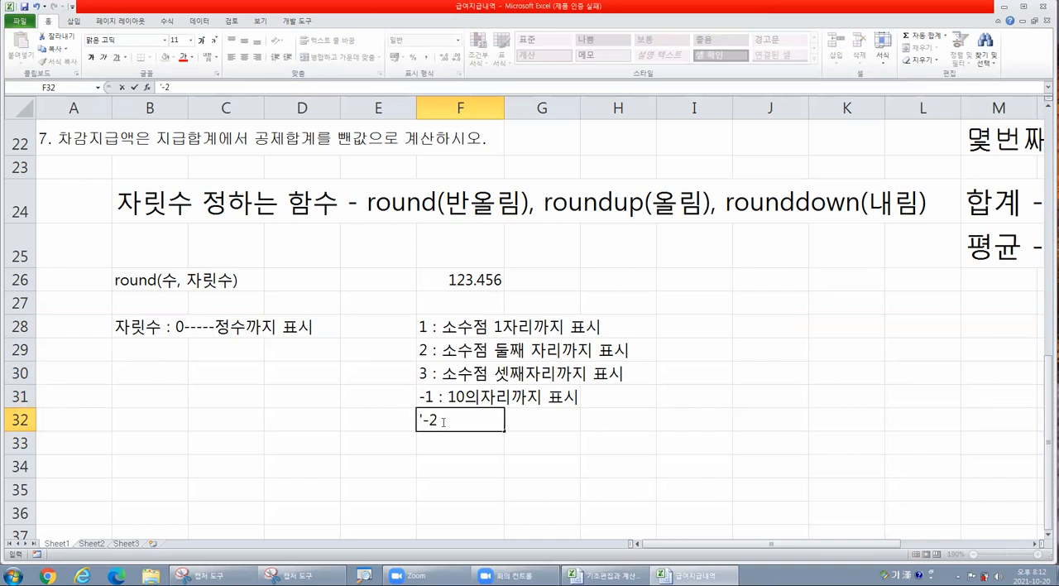
text( : 100의잘)
text(리까)
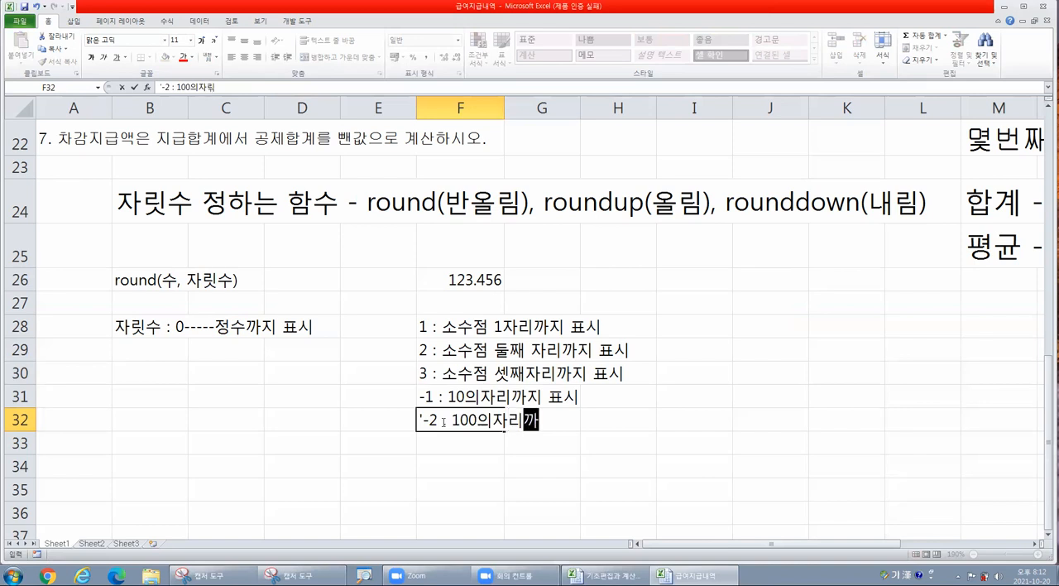
text(지 푯시)
key(Return)
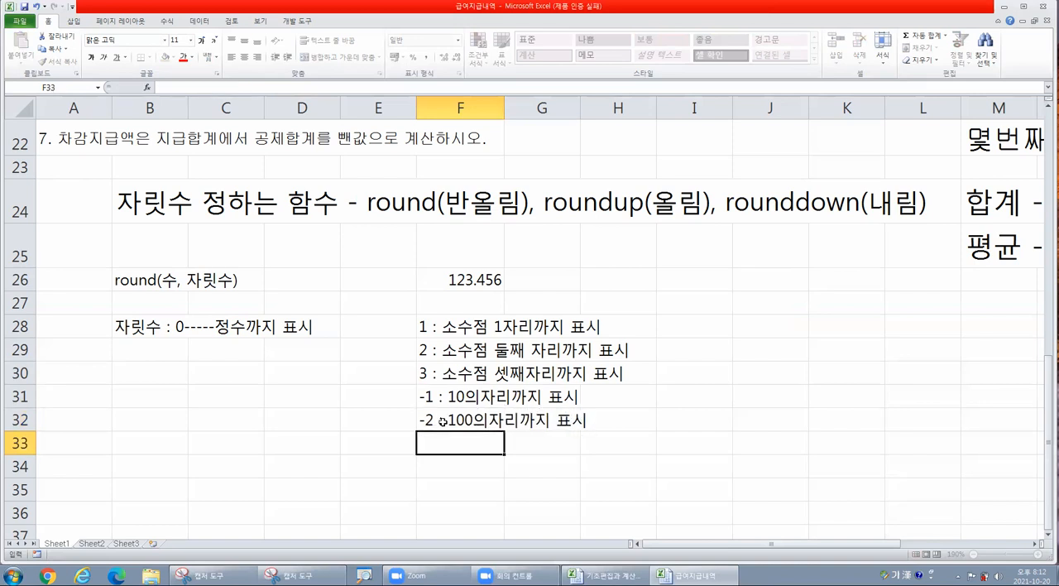
- Write the note "-3 : 1000의 자리까지 표시" as text in cell F33, using a leading apostrophe
text(')
text(-3)
text( : )
text(1000)
text(dml)
key(BackSpace)
key(BackSpace)
key(BackSpace)
key(Hangul)
text(으ㅣ 자리까지 표시)
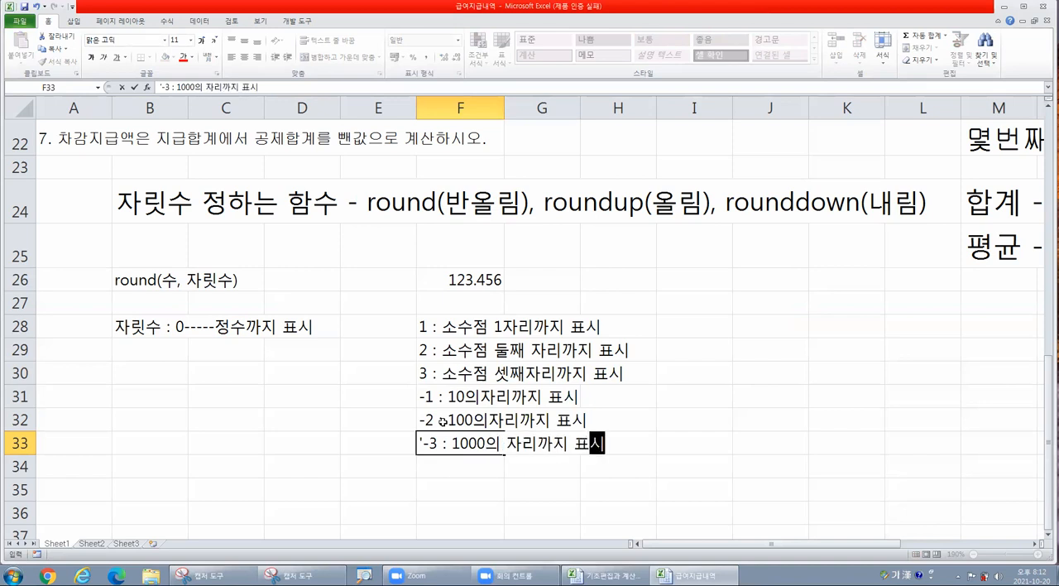
click(487, 374)
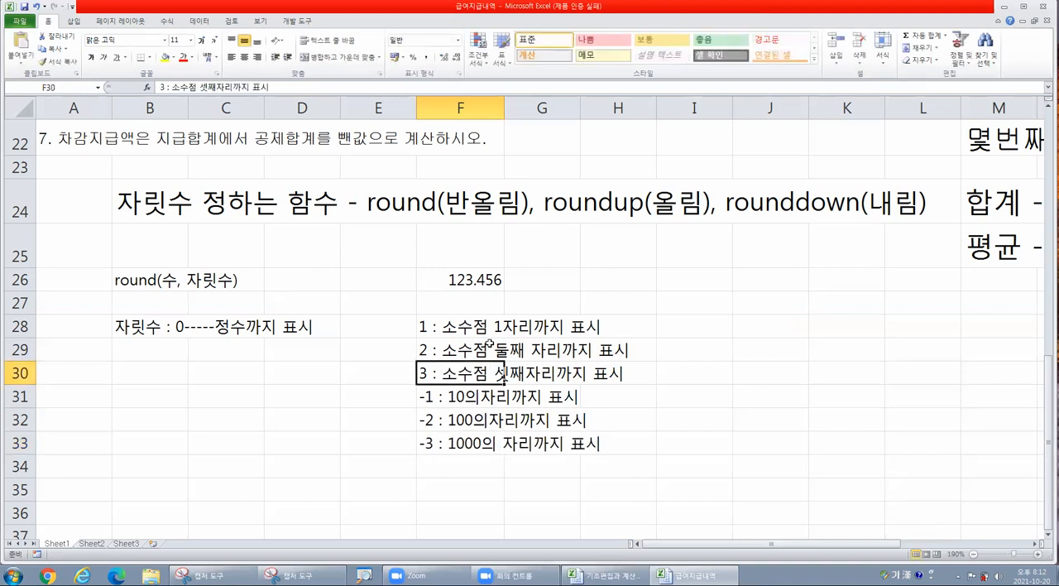
- Review the digit notes in F28:F33 and inspect the leading apostrophe in the F31 note
drag(460, 328, 472, 449)
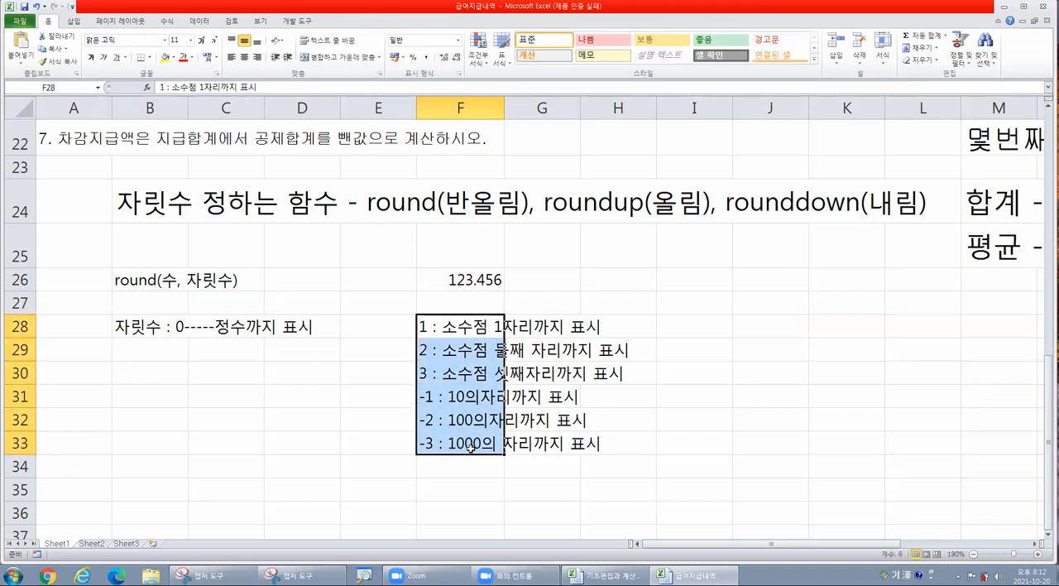
click(454, 349)
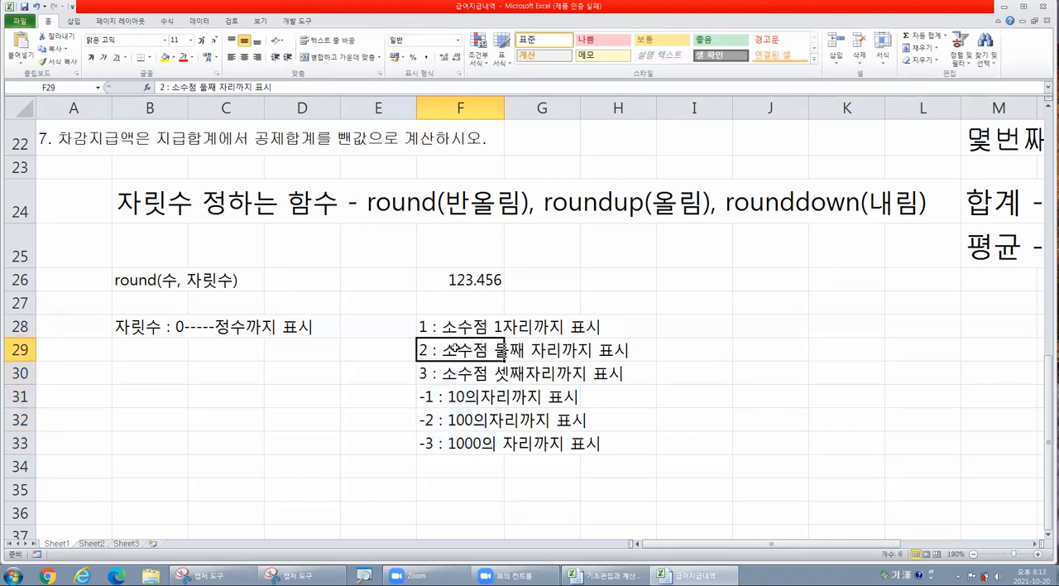
click(434, 396)
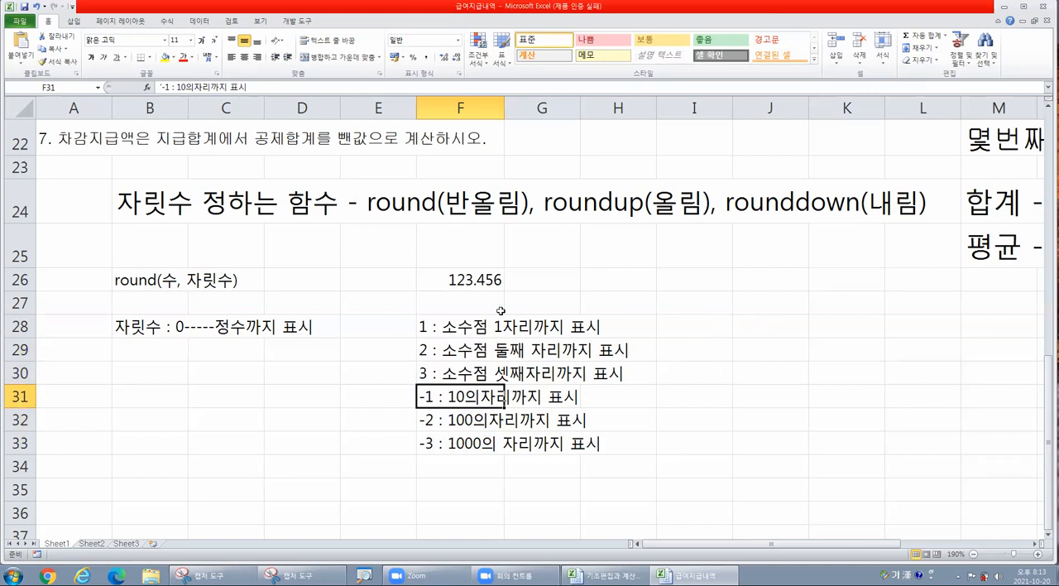
double_click(455, 397)
drag(424, 396, 417, 396)
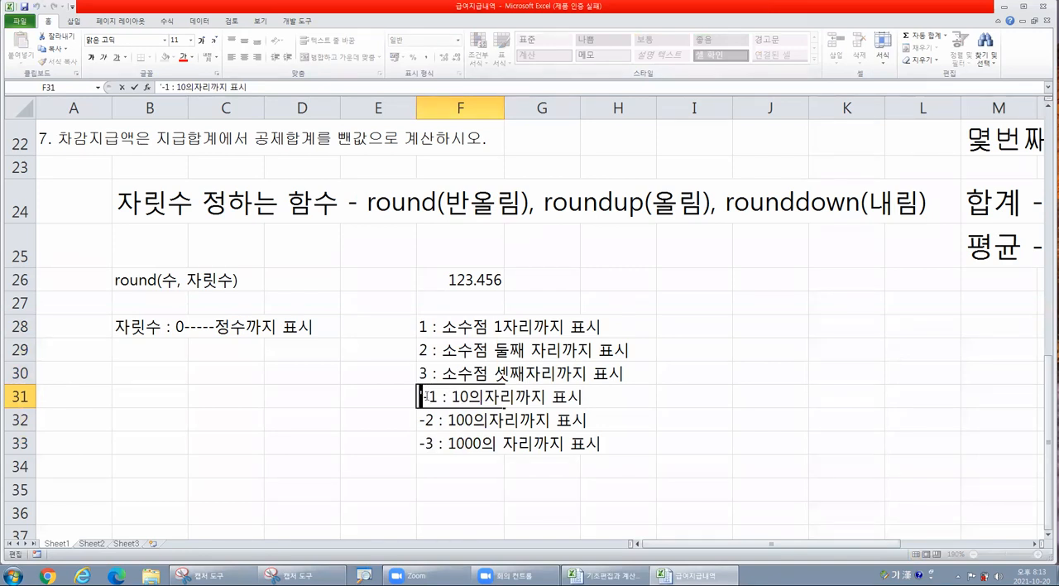
key(Delete)
- Enter 1 as a number in I31 and '1 as text in J31 to compare the two entries
click(720, 390)
text(1)
click(748, 451)
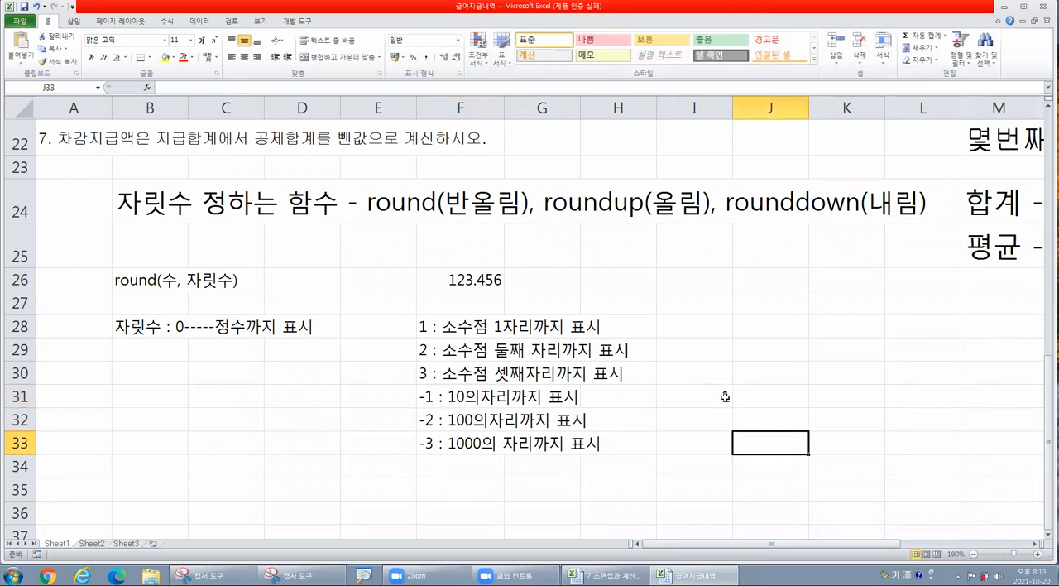
click(771, 403)
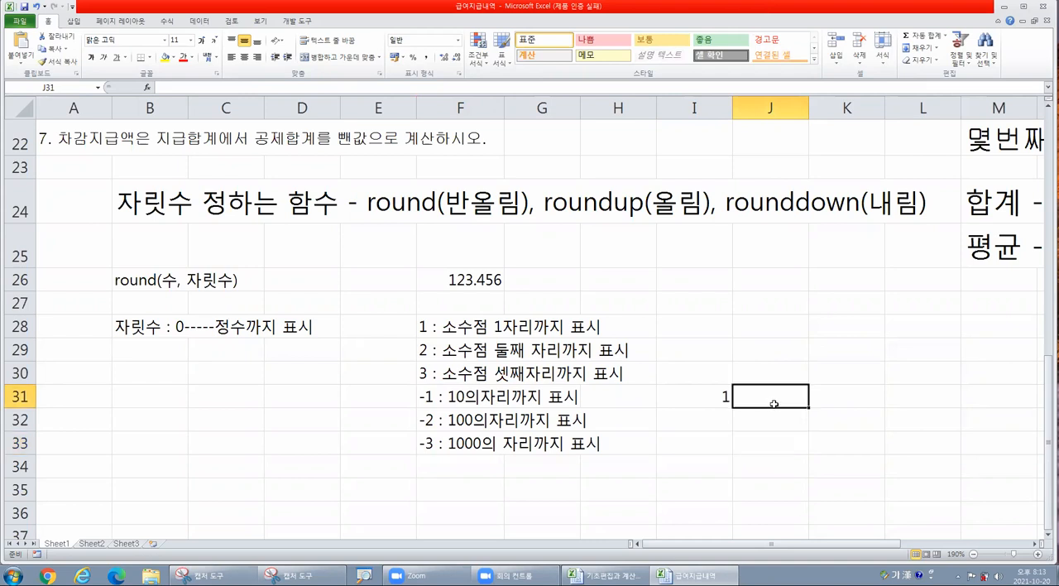
text('1)
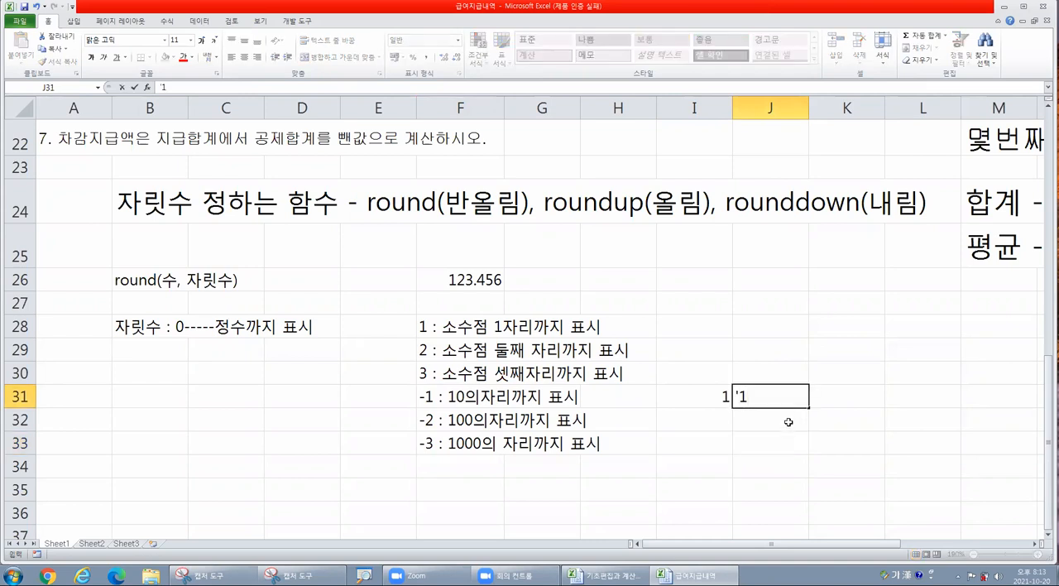
key(Return)
click(752, 397)
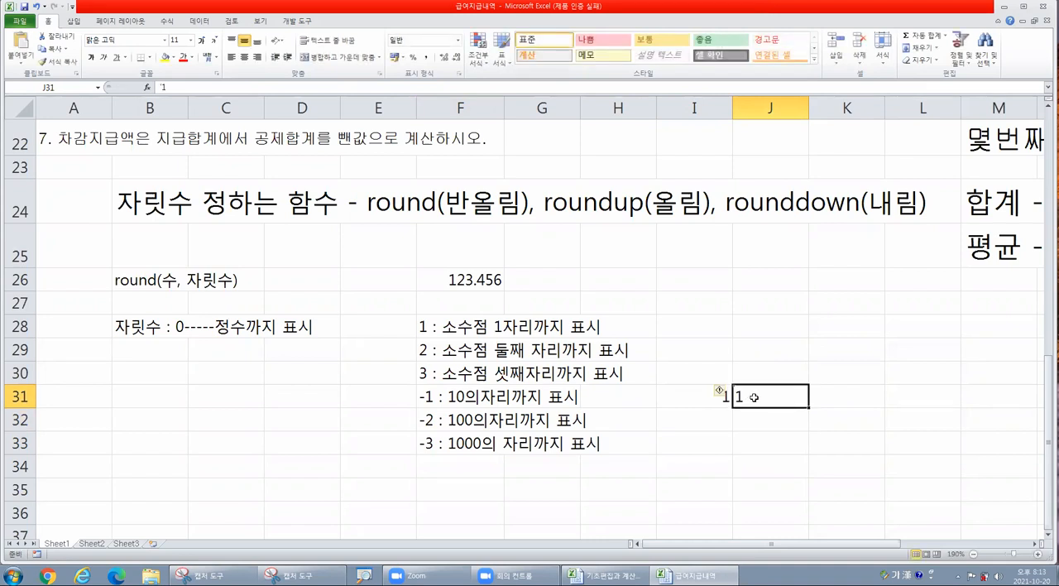
click(750, 397)
- Inspect the leading apostrophe in J31 and clear the sample entries from I31:J31
click(418, 397)
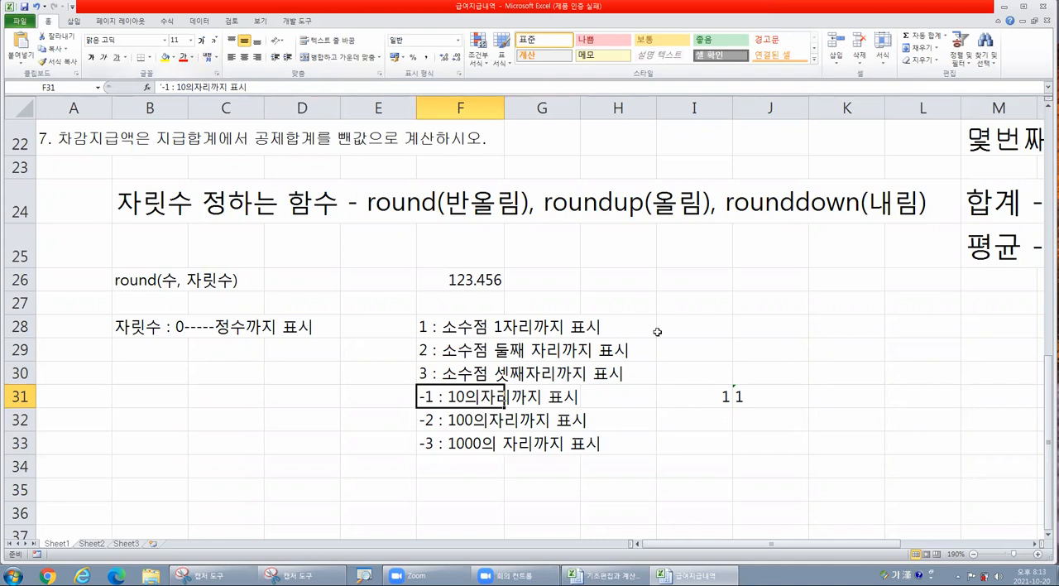
double_click(748, 399)
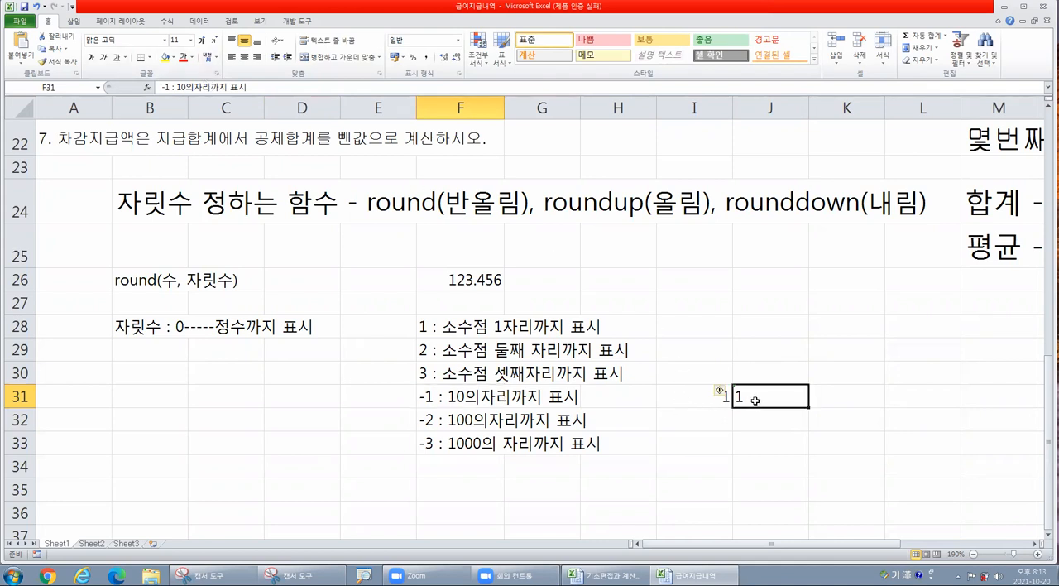
drag(735, 396, 741, 397)
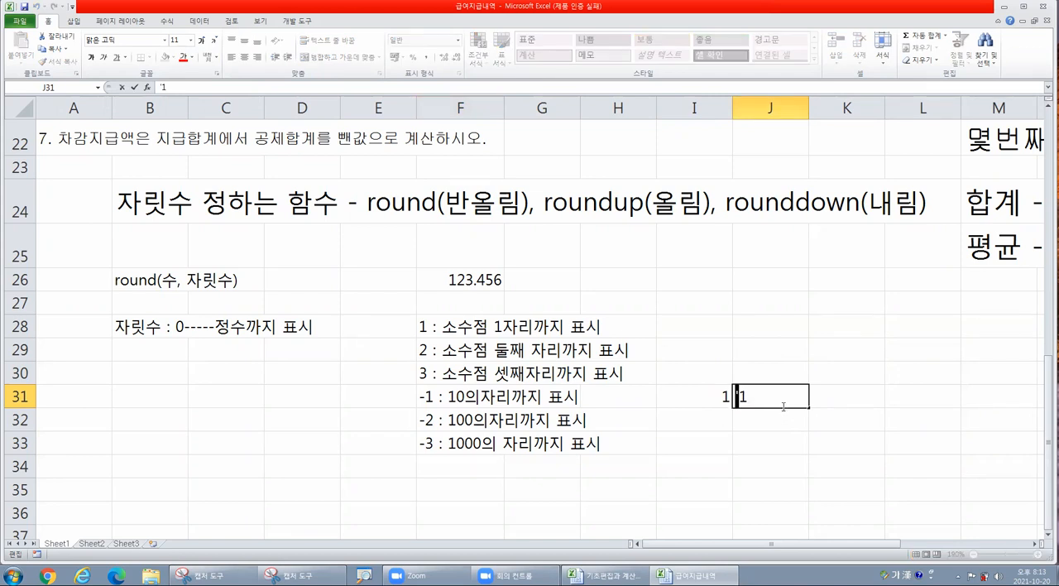
key(Escape)
drag(681, 397, 805, 393)
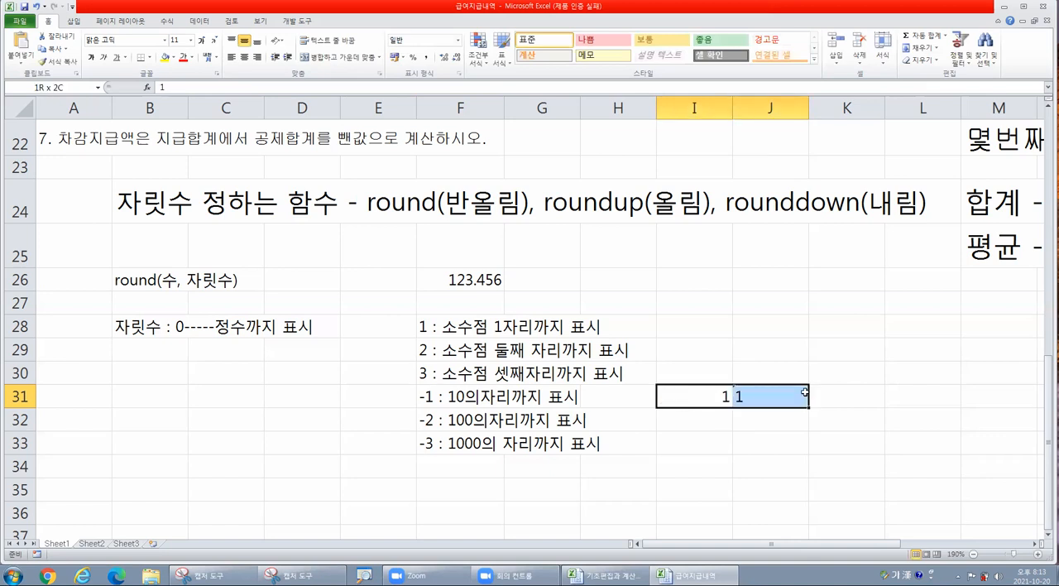
click(543, 343)
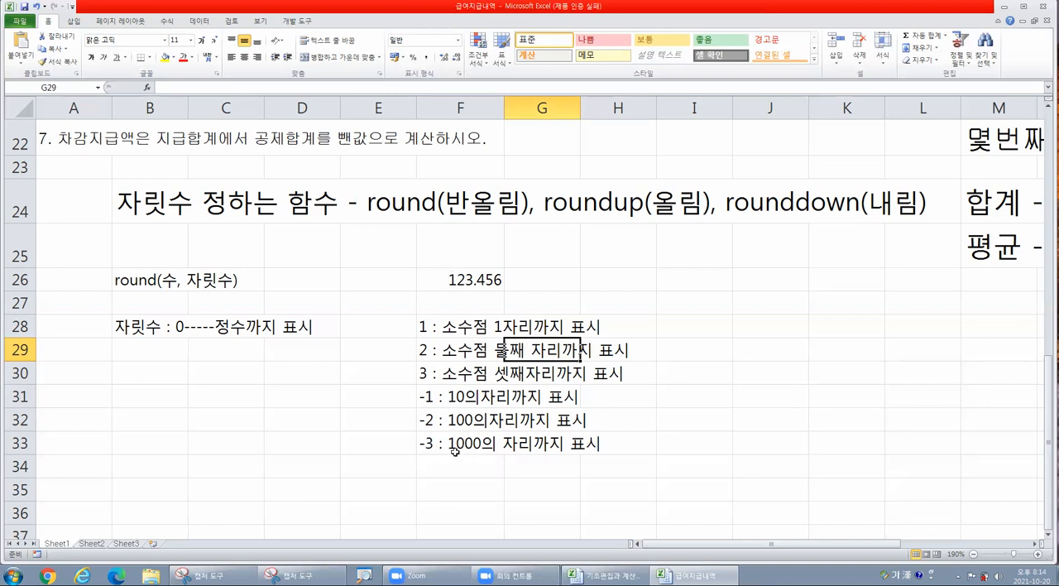
- Compare the positive digit notes in F28:F30 with the negative digit notes in F31:F33
drag(423, 325, 419, 437)
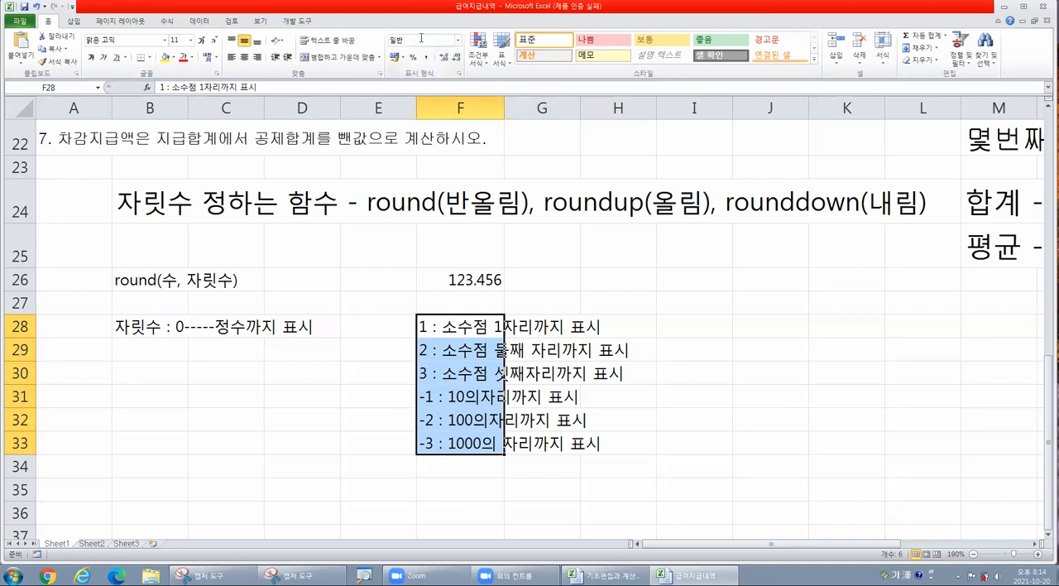
drag(468, 327, 470, 354)
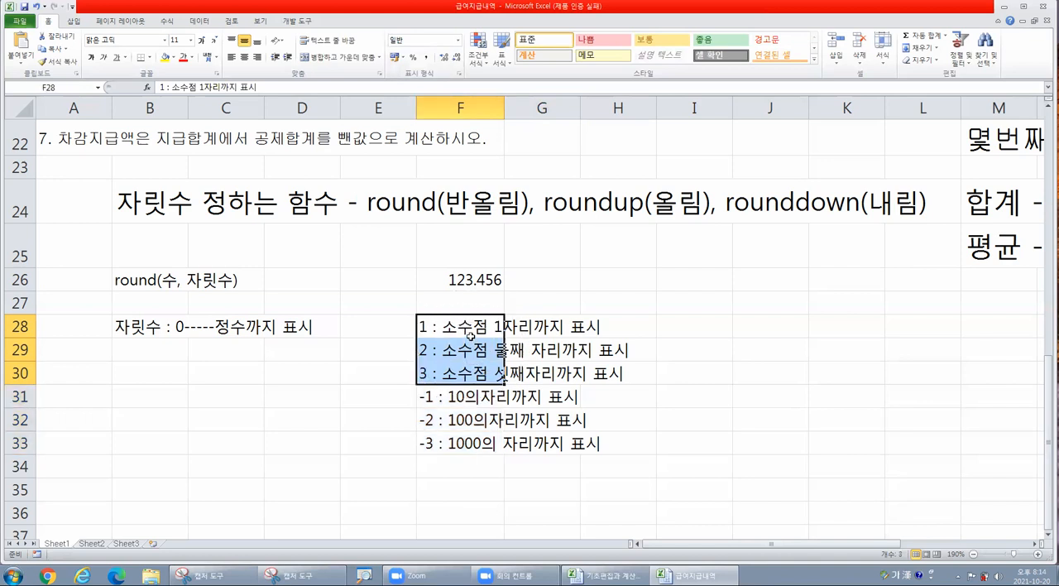
drag(470, 397, 461, 441)
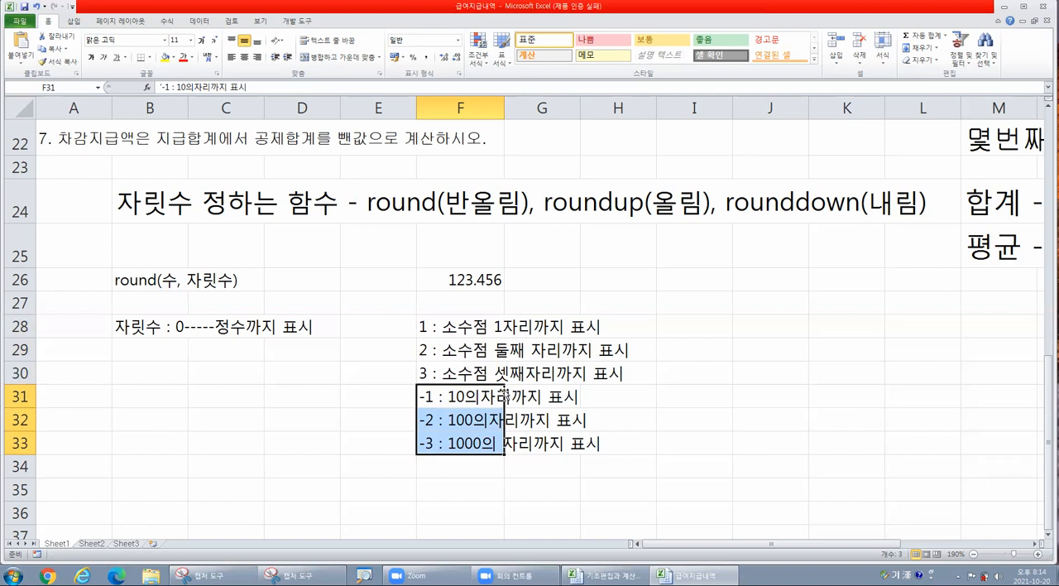
click(711, 397)
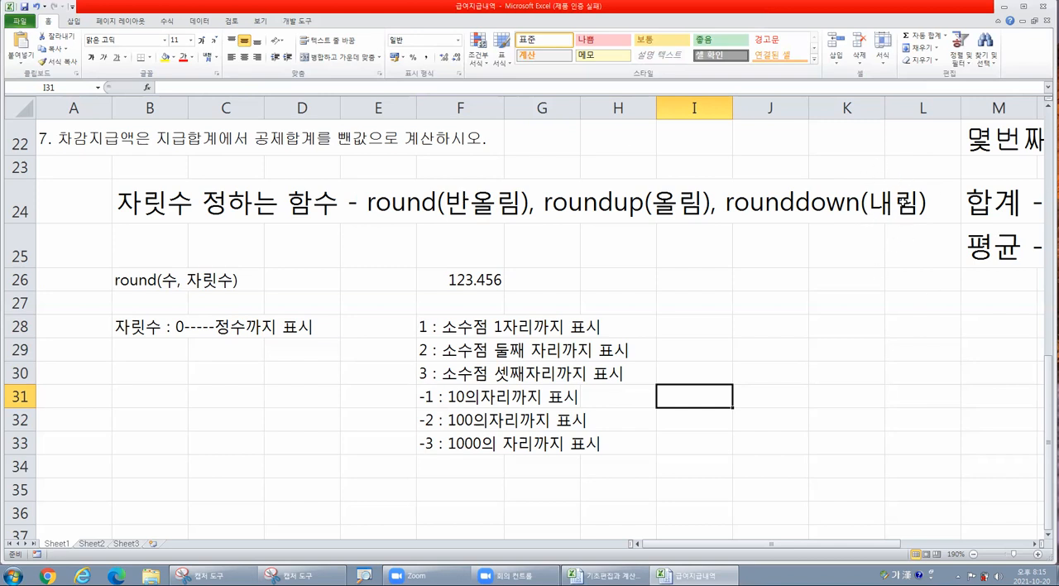
key(ctrl)
key(ctrl)
- Check how the digit argument matches the decimal place or number of zeros in the F28, F29 and F31 notes
click(421, 326)
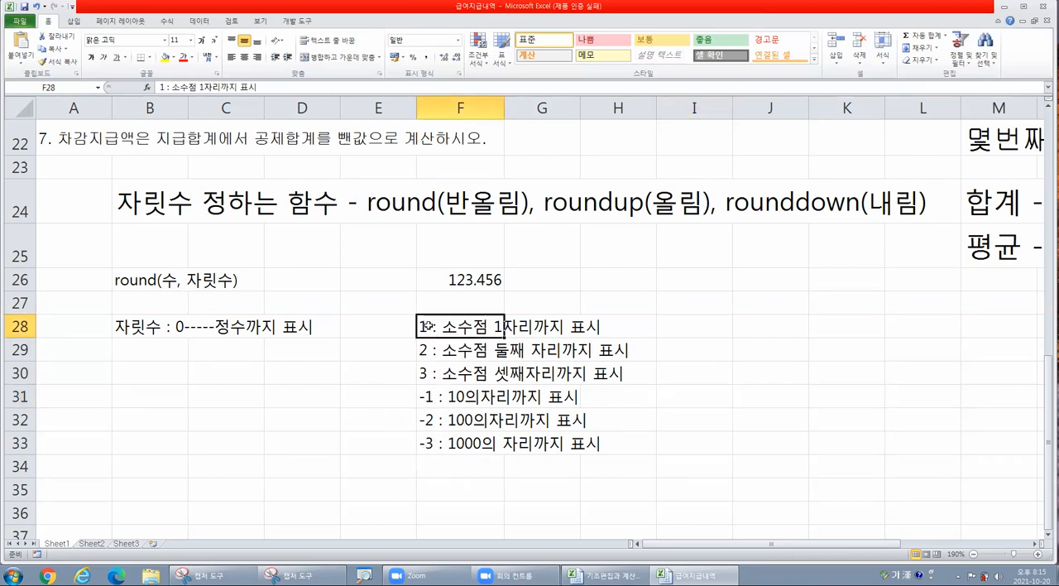
double_click(422, 326)
drag(418, 327, 429, 326)
drag(494, 326, 503, 326)
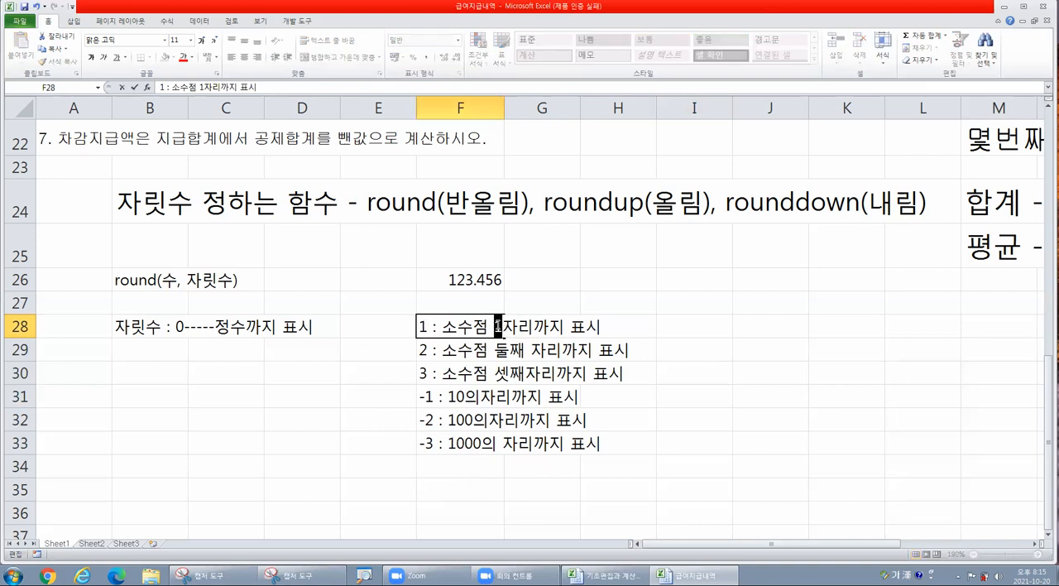
click(427, 351)
double_click(428, 351)
drag(428, 351, 418, 351)
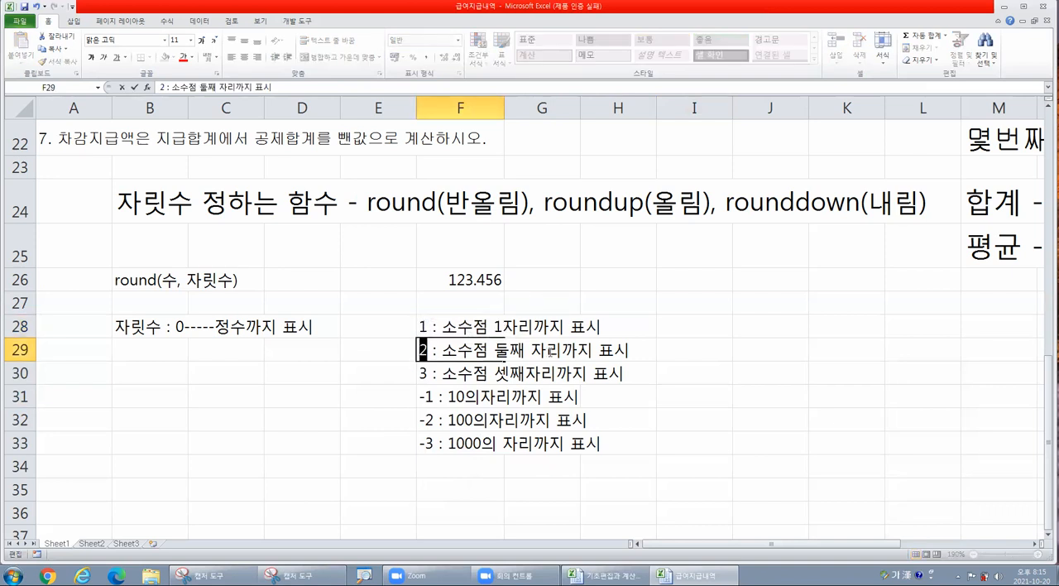
drag(524, 351, 494, 351)
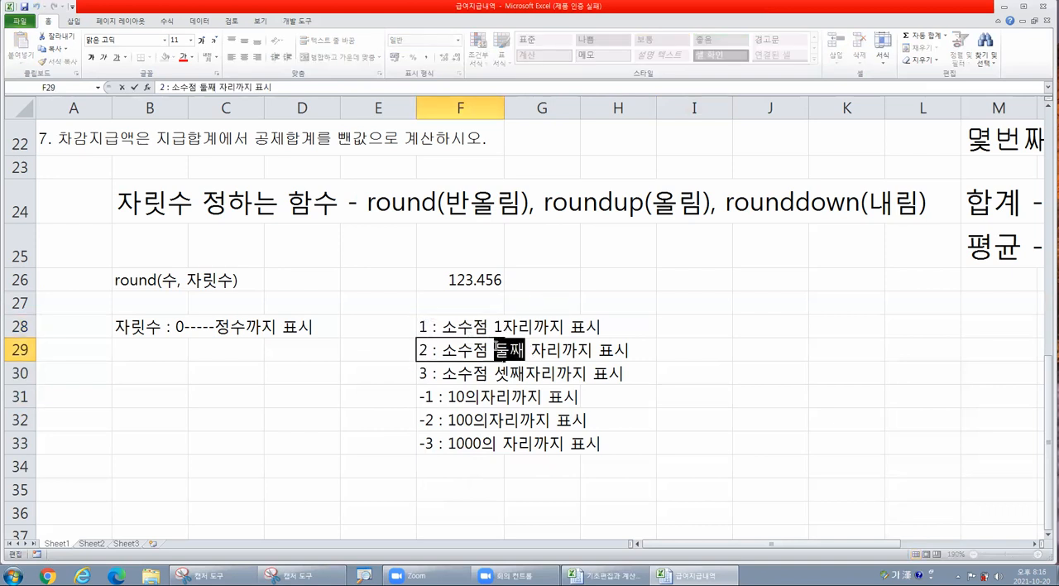
click(429, 396)
double_click(428, 397)
drag(461, 396, 469, 396)
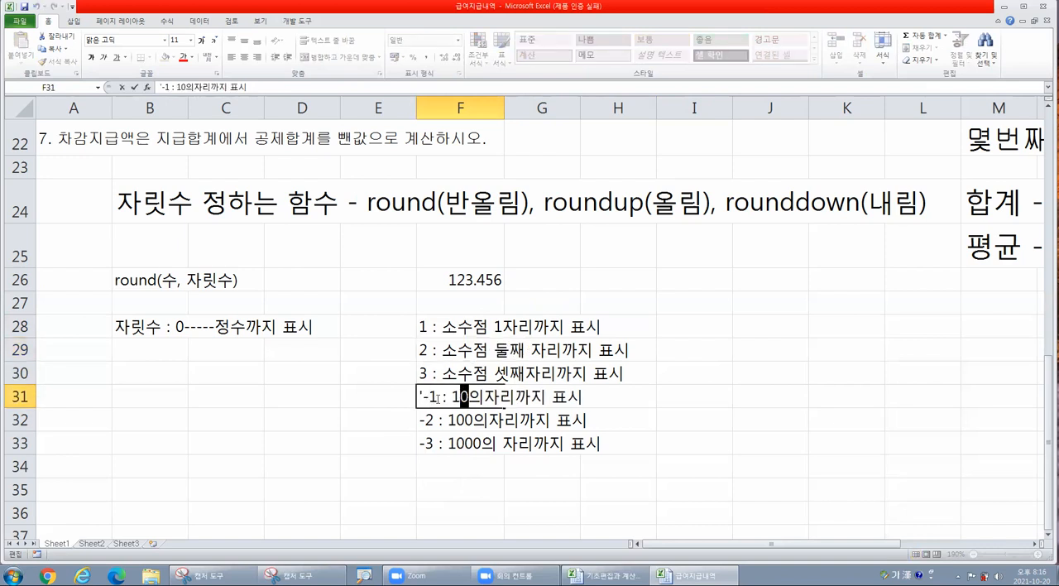
key(Return)
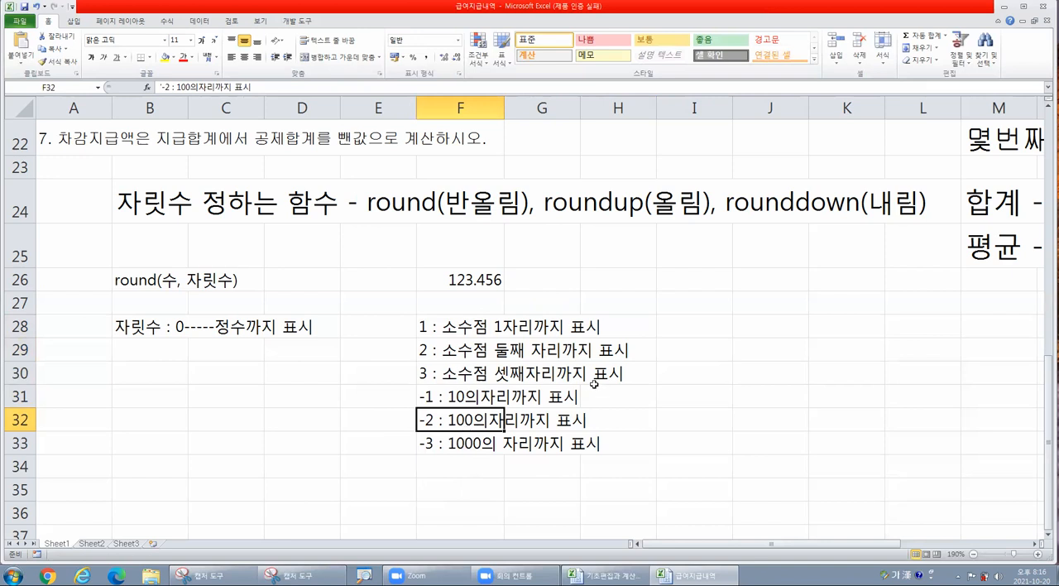
drag(459, 328, 465, 439)
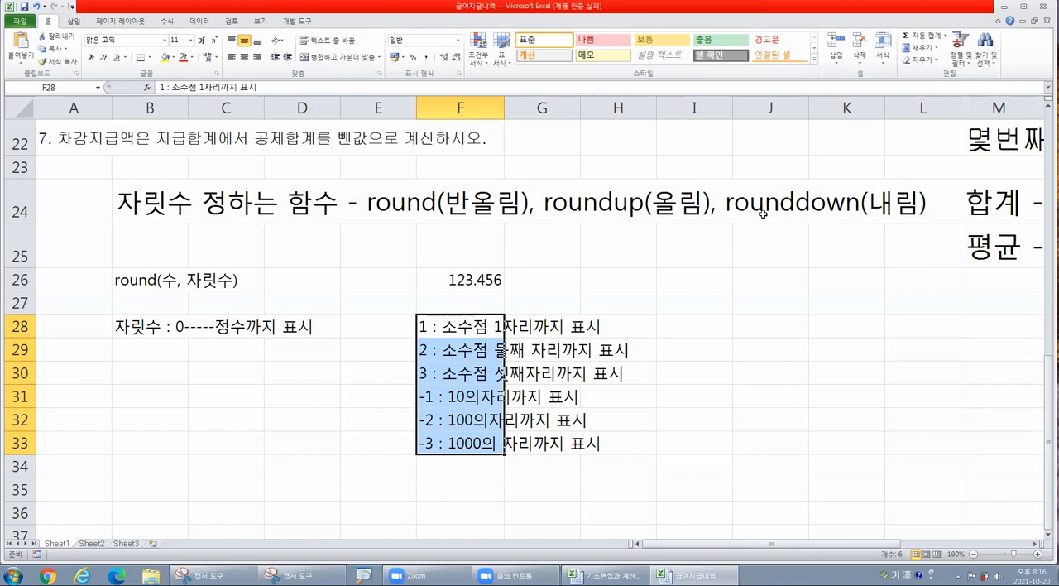
- Enter the example "3.1명" in cell H23 above the rounding functions heading
click(603, 171)
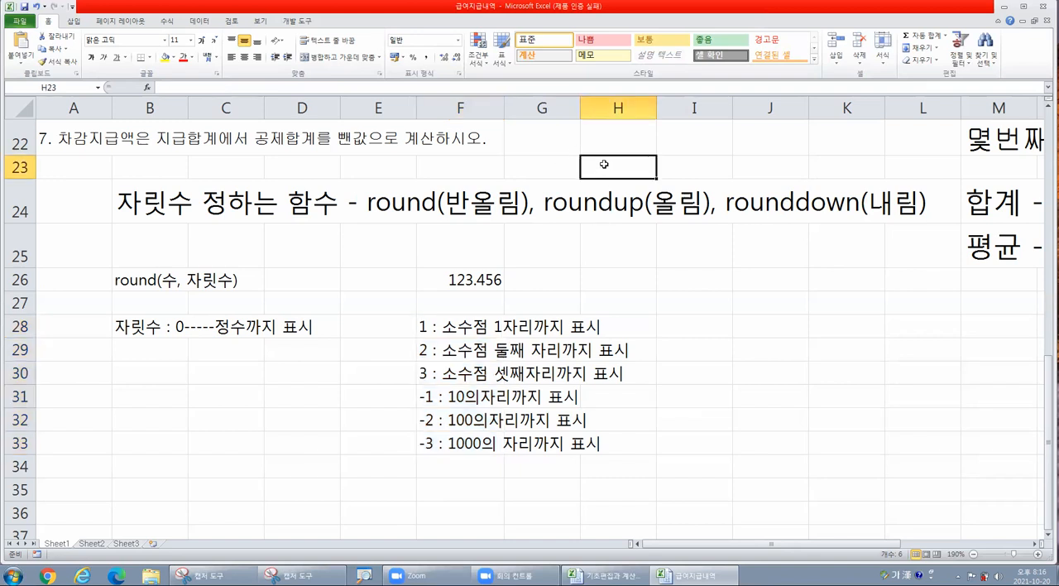
text(3.1)
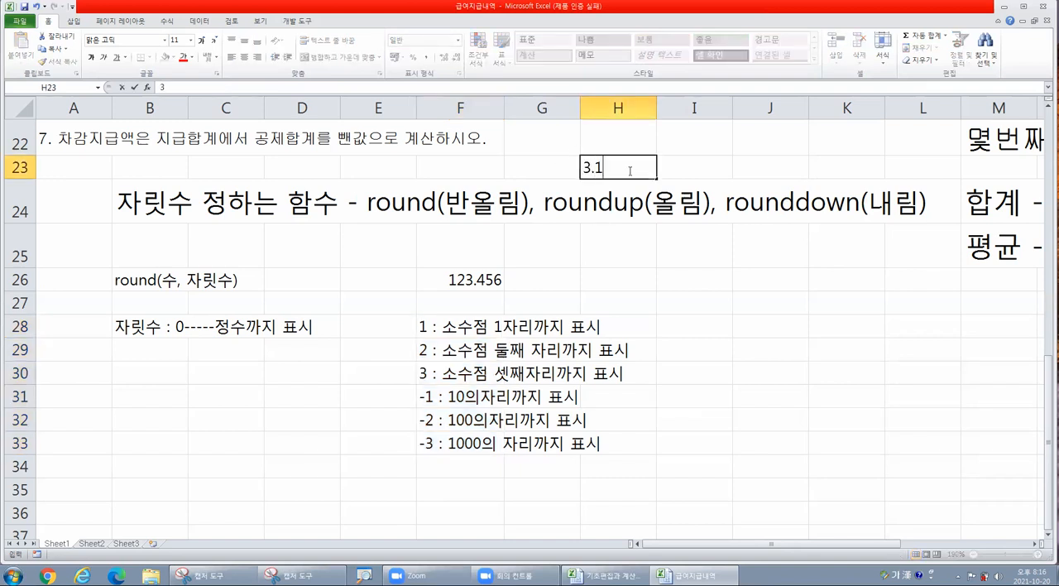
text(명)
click(724, 175)
click(613, 166)
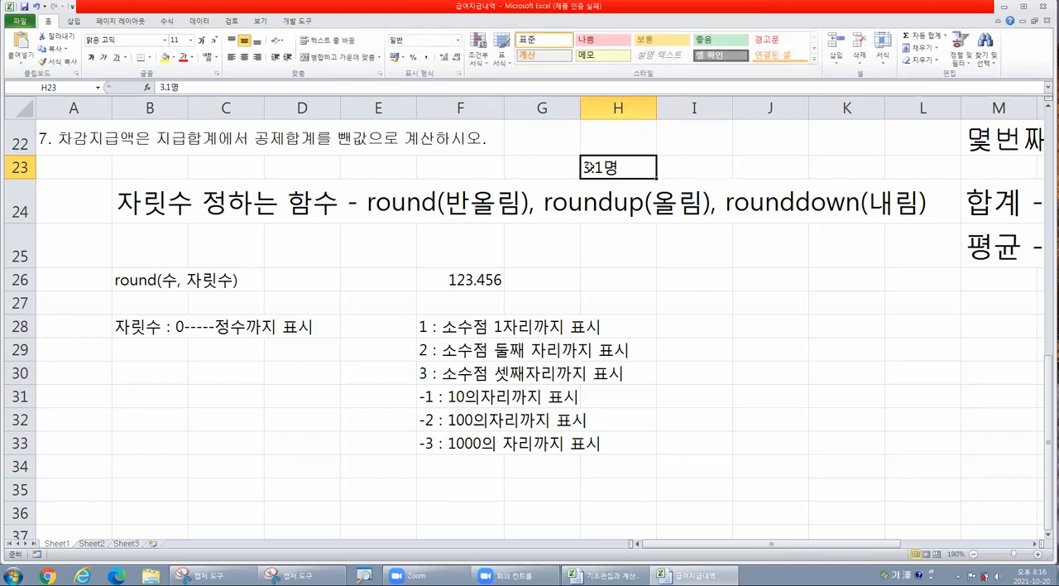
key(ctrl)
click(614, 245)
- Select the first employee's tax cell N4 and read the tax instruction in row 19
scroll(614, 248, up, 3)
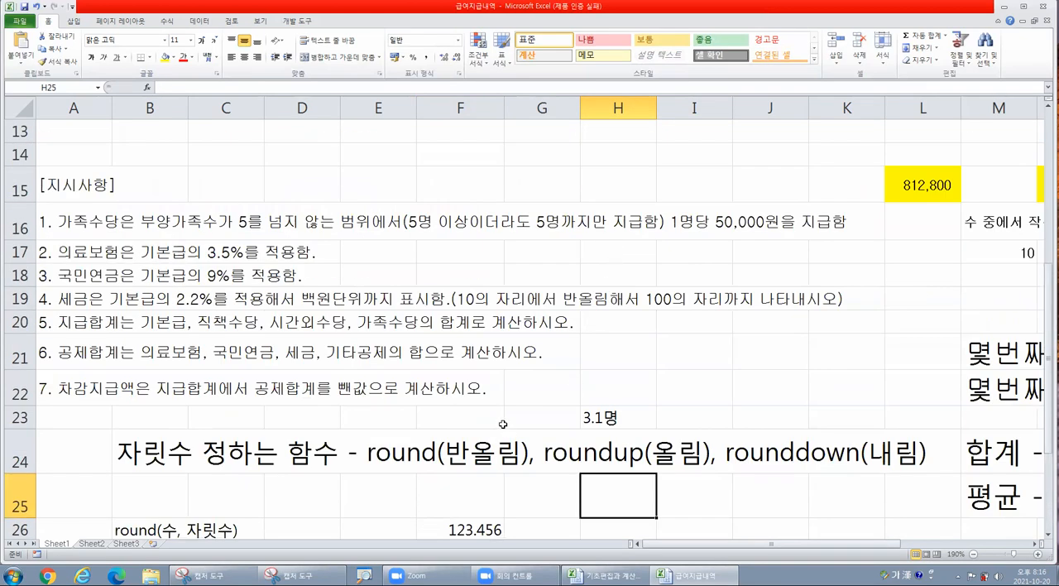
scroll(616, 376, up, 4)
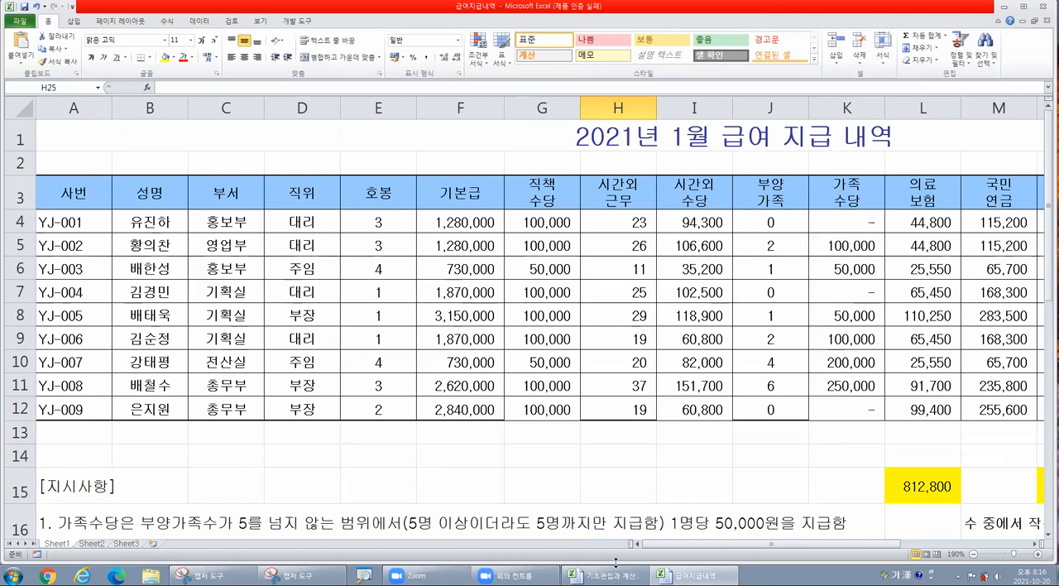
ctrl+scroll(610, 362, down, 2)
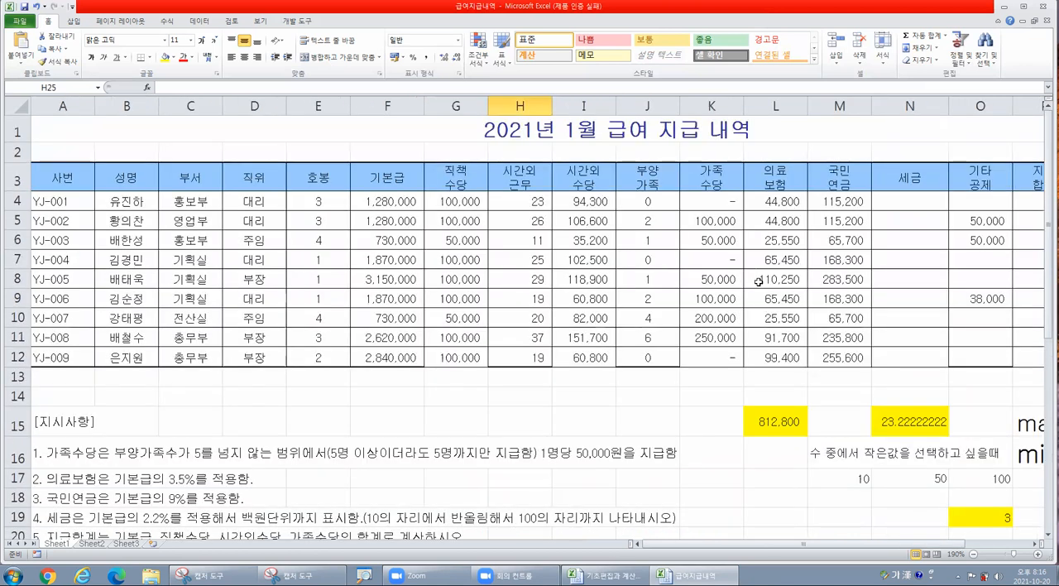
click(890, 202)
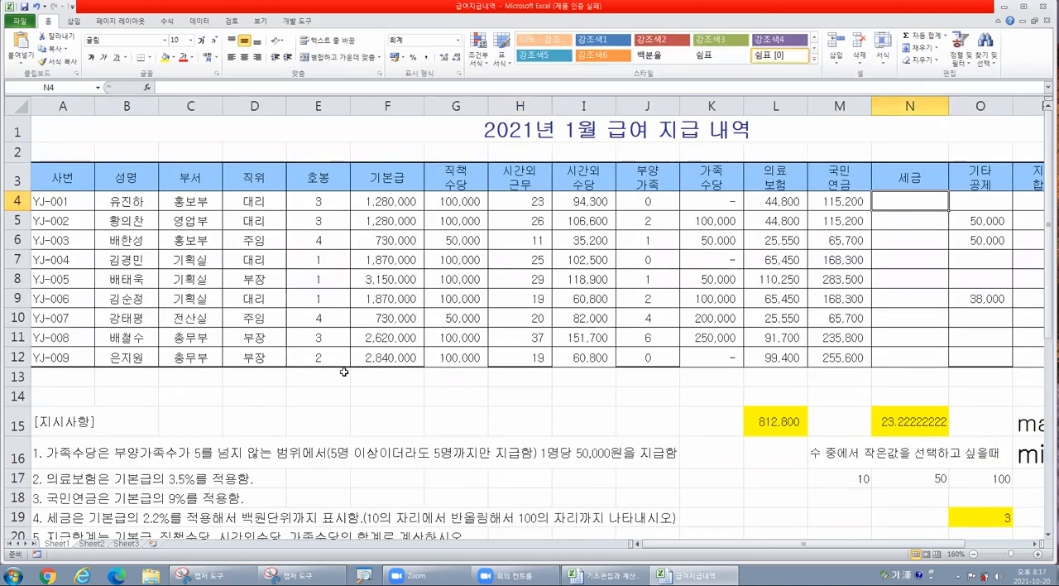
scroll(342, 371, down, 1)
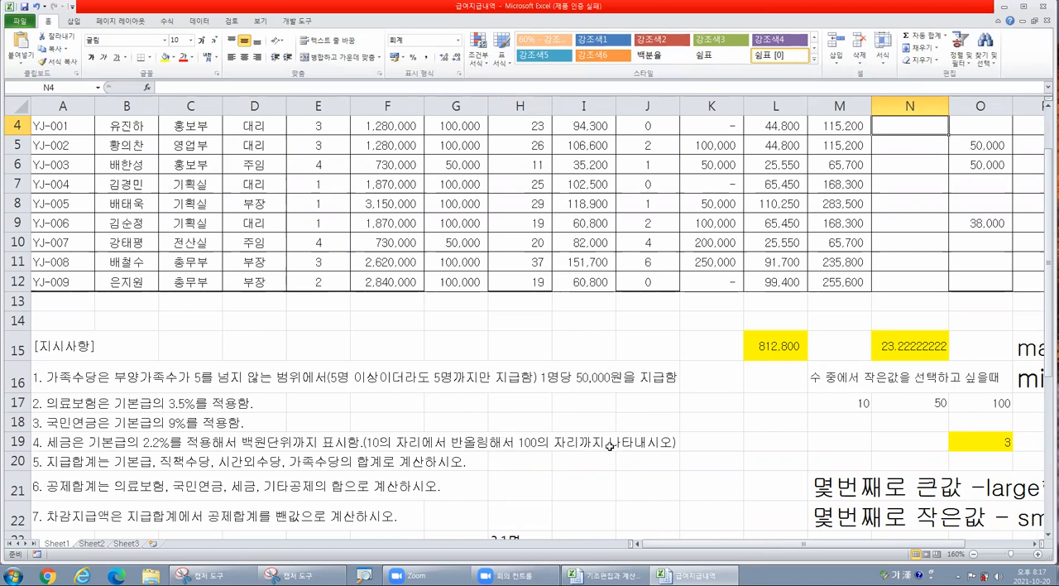
scroll(610, 445, up, 1)
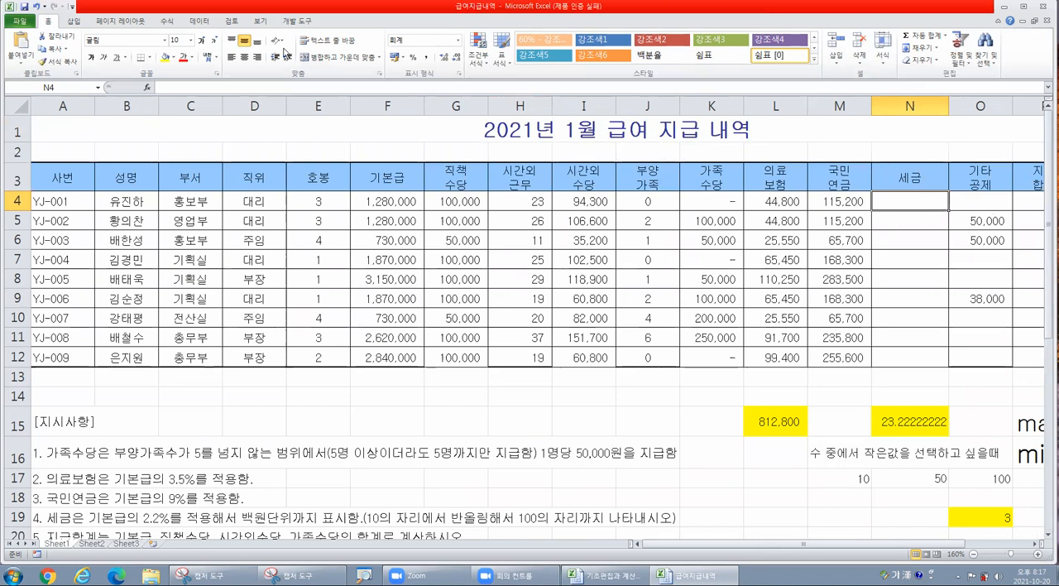
- Insert the ROUND function in N4 from the list of all functions
click(147, 88)
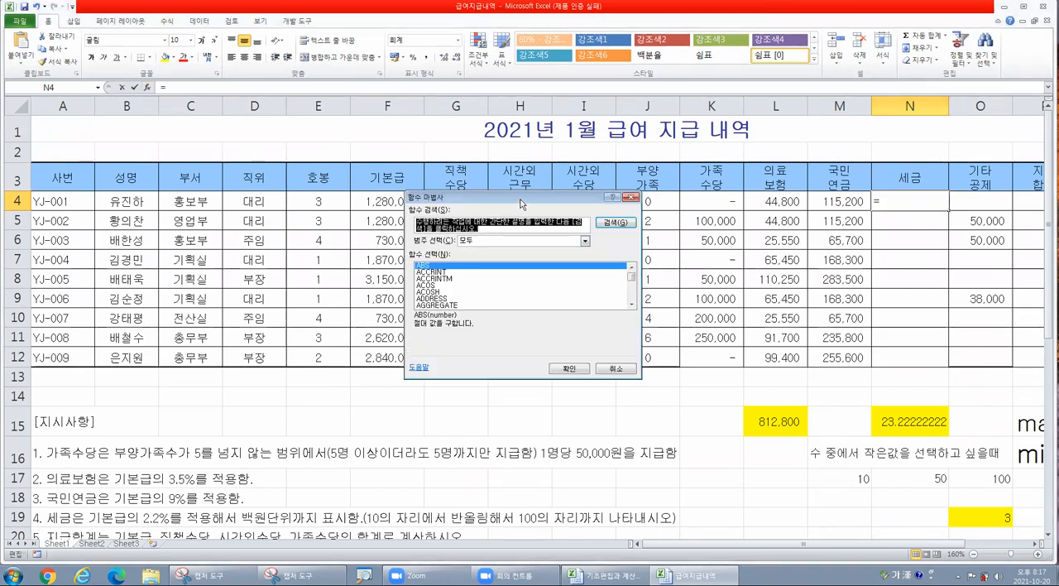
drag(523, 206, 545, 209)
click(483, 282)
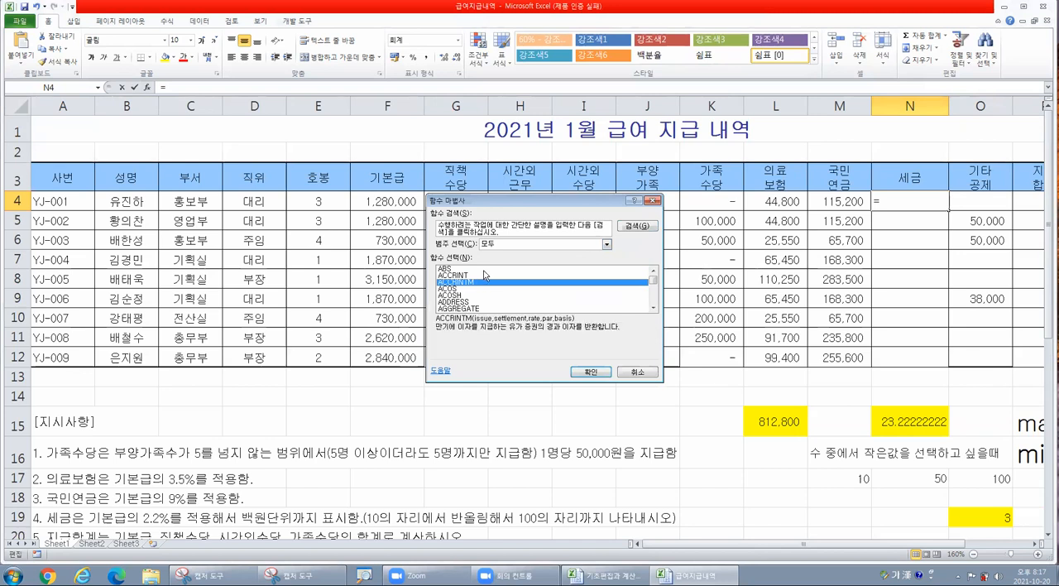
click(505, 306)
key(r)
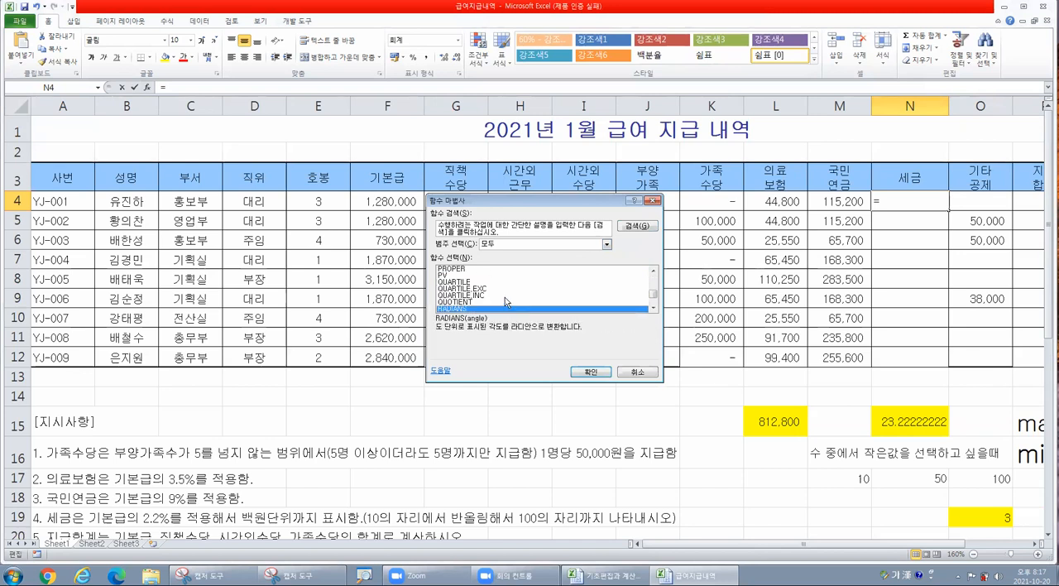
scroll(509, 292, down, 6)
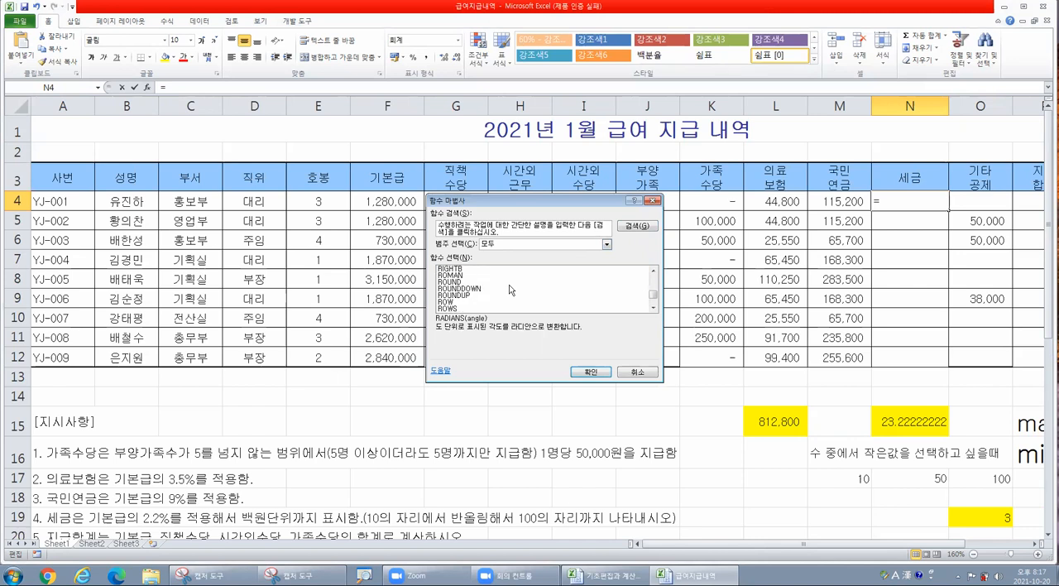
click(455, 283)
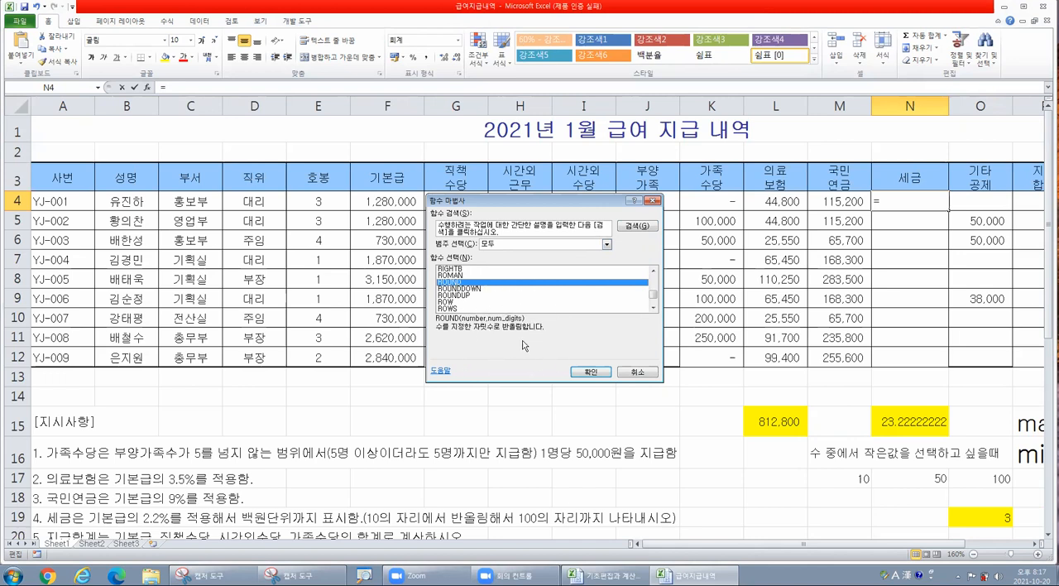
click(590, 371)
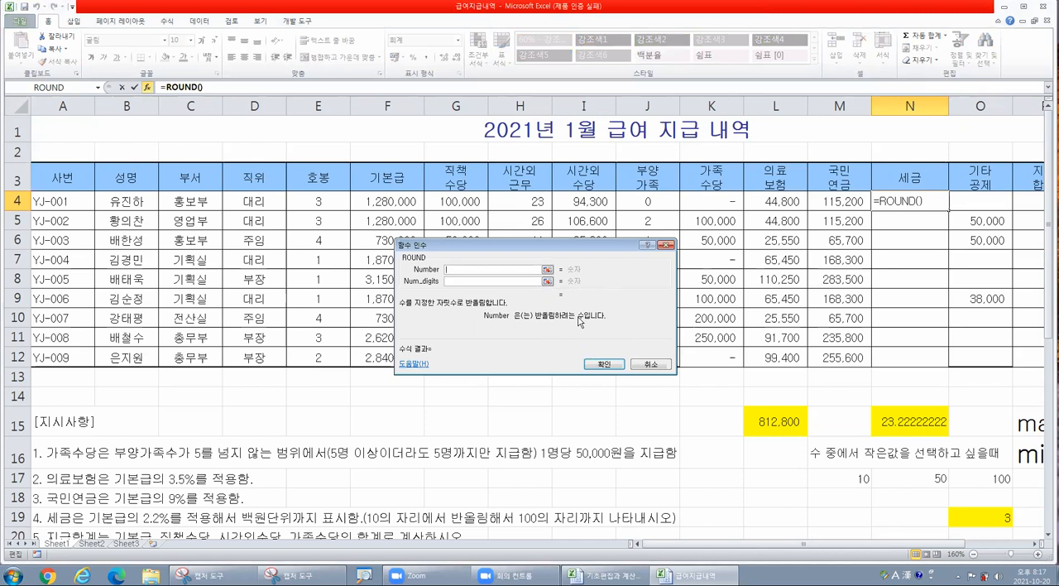
- Try ROUND in N4 with F4*2.2% as the number and -2 as the digits, and cancel the function
click(483, 271)
click(410, 201)
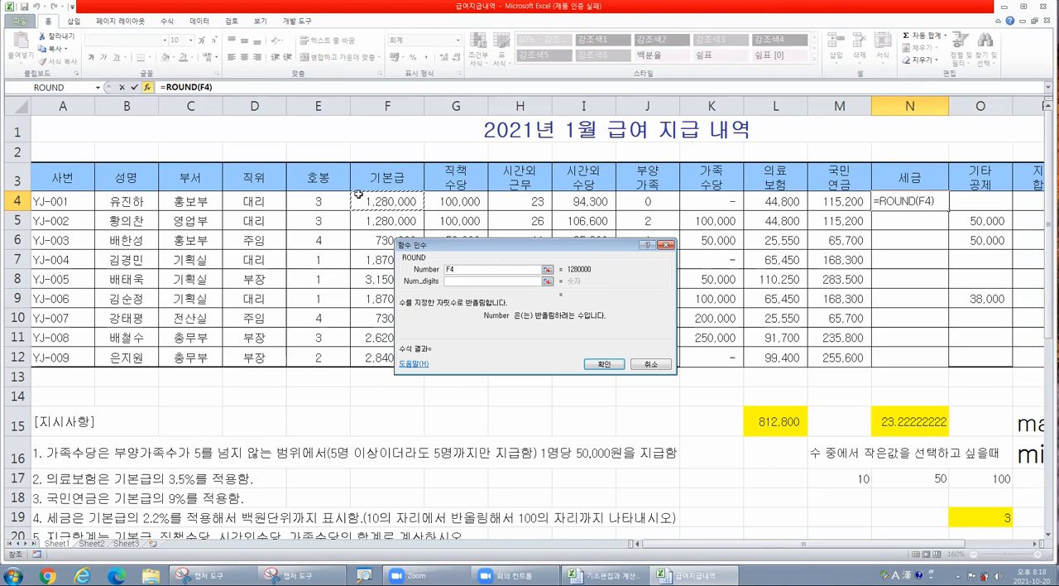
text(+)
text(2.2)
text(%)
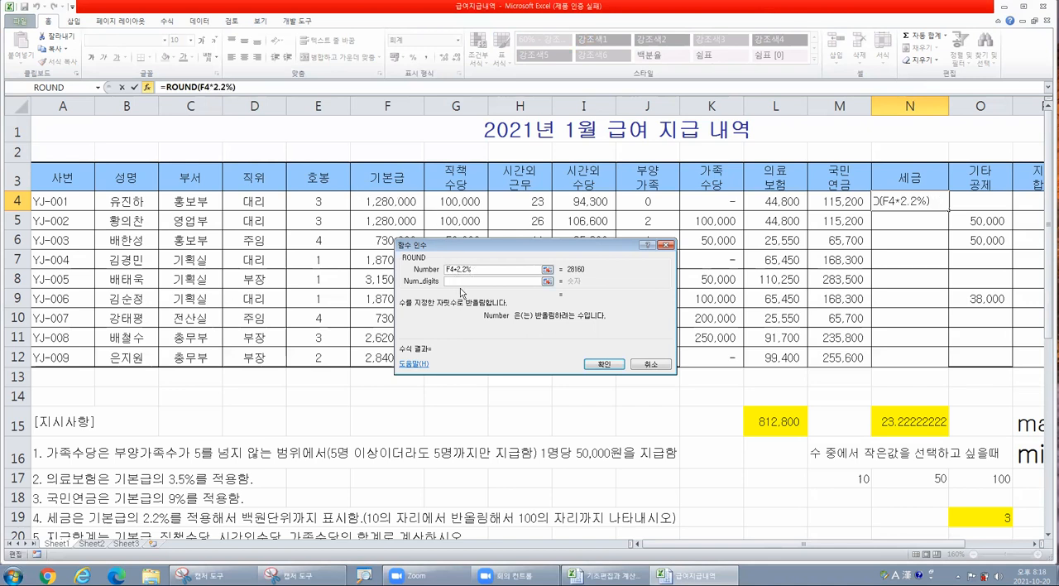
click(464, 282)
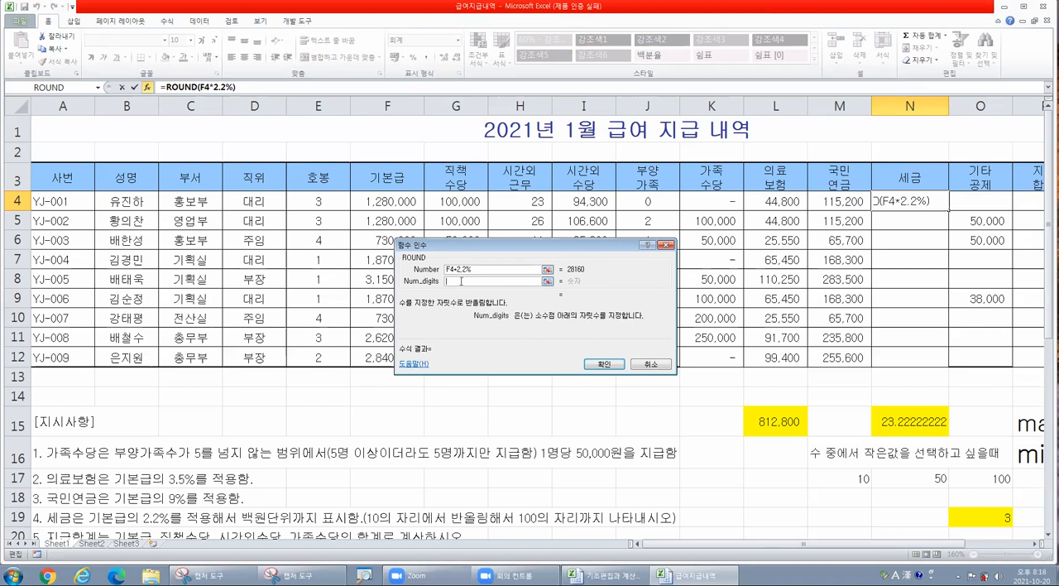
click(593, 324)
text(-2)
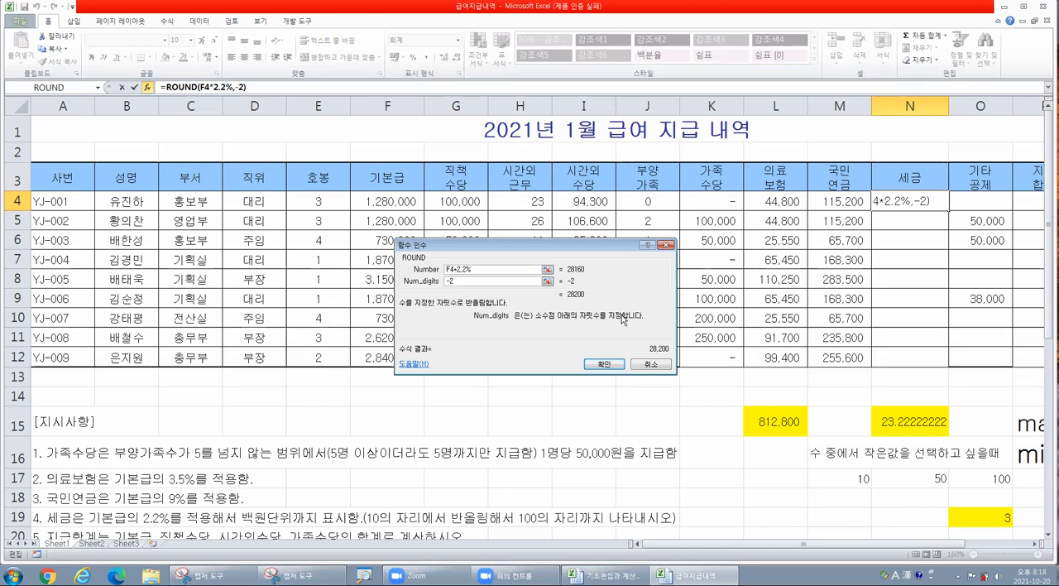
click(648, 366)
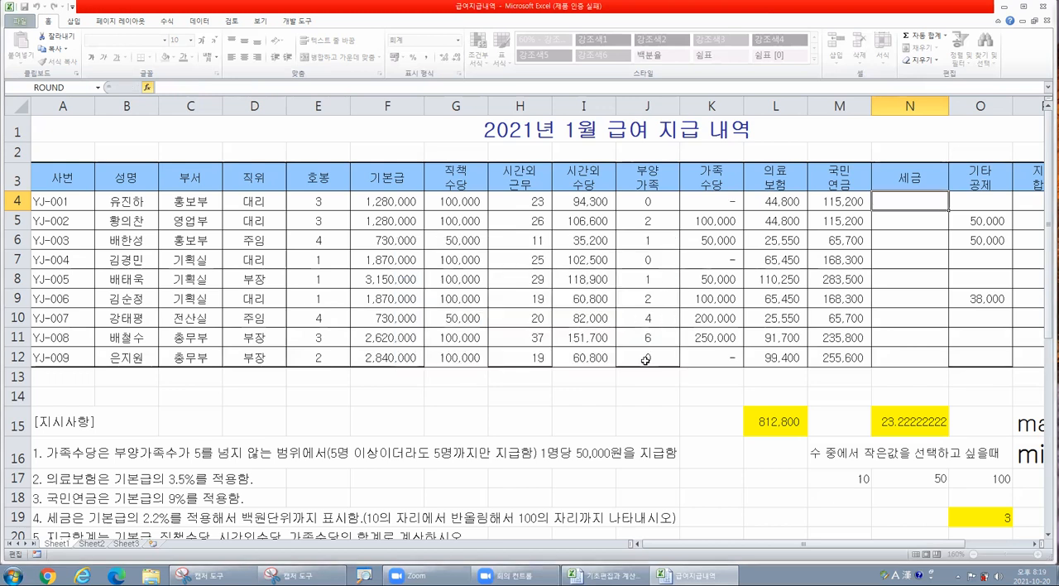
- Insert the ROUNDDOWN function in the first tax cell, N4, from the list of all functions
click(149, 87)
click(499, 313)
key(r)
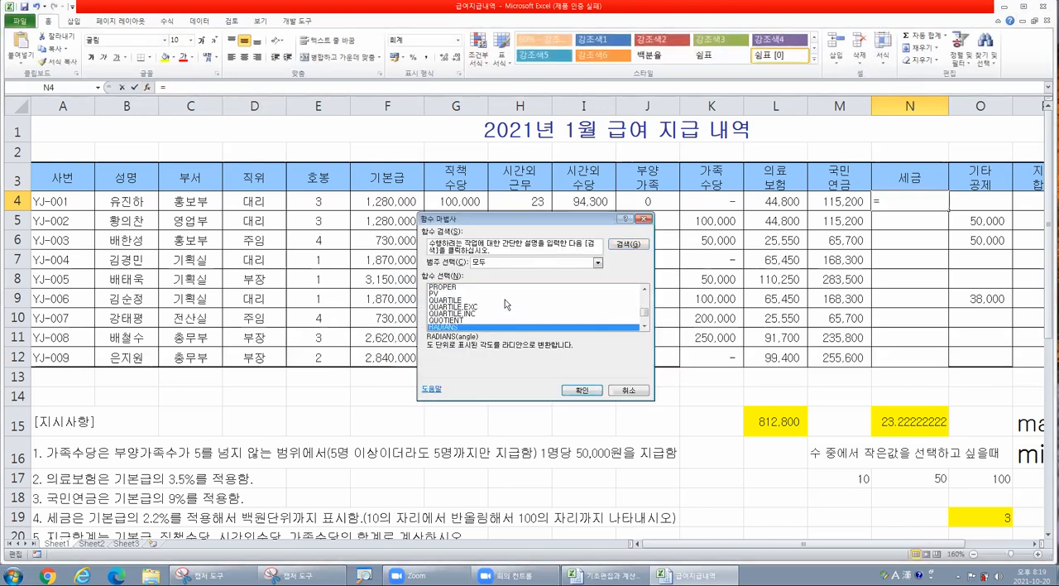
scroll(508, 307, down, 1)
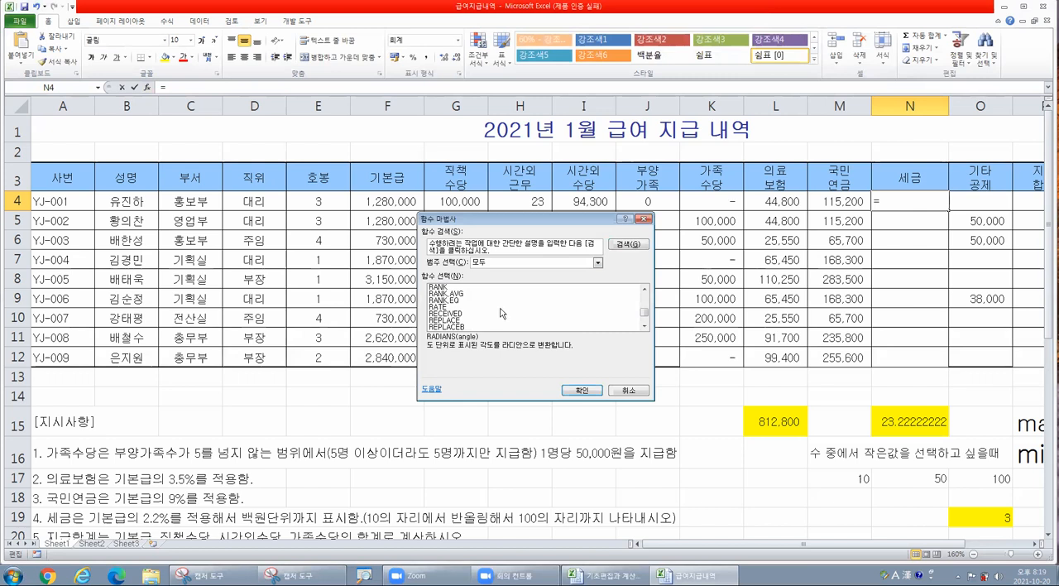
scroll(500, 313, down, 1)
scroll(498, 313, down, 2)
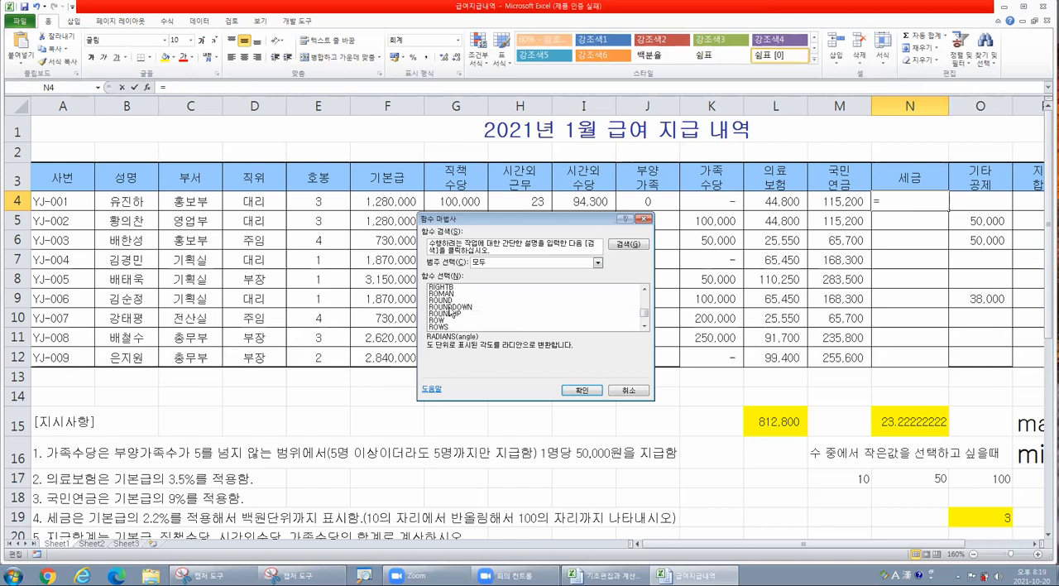
click(455, 308)
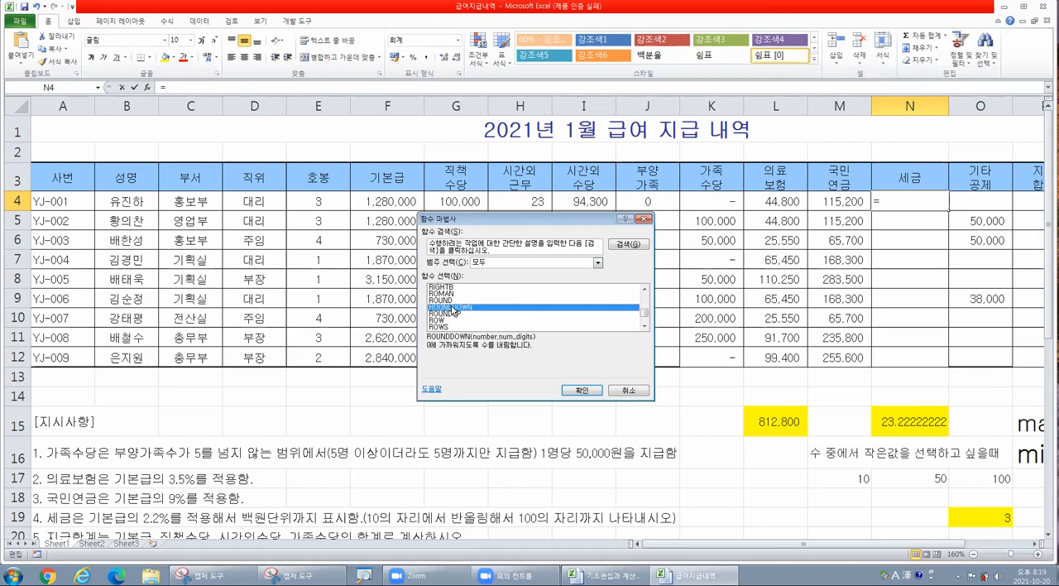
click(584, 390)
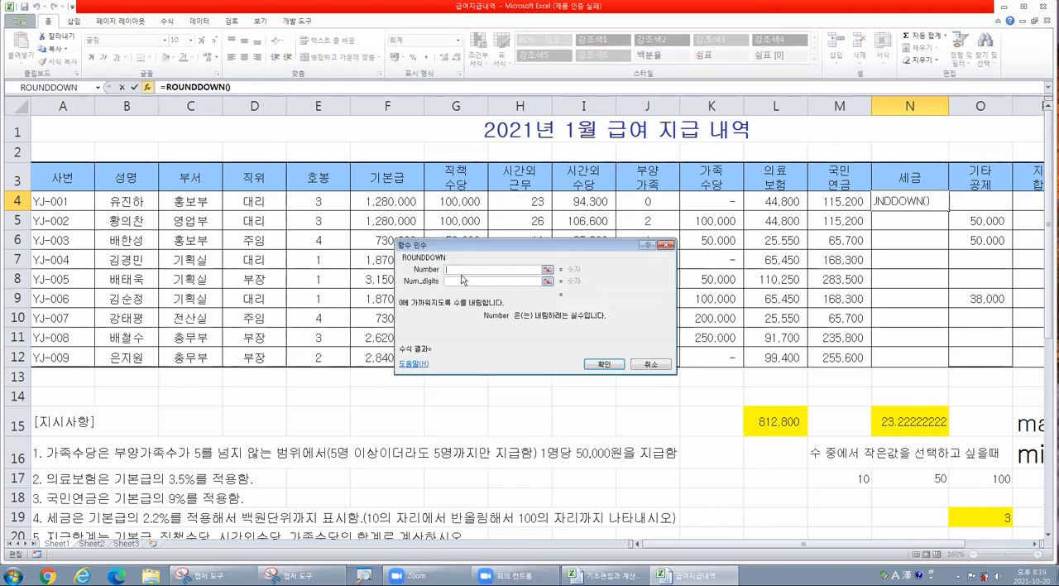
- Set the ROUNDDOWN number to F4*2.2% and the digits to -2, and copy the formula down to N12
click(408, 201)
text(2)
key(BackSpace)
text(*2.2)
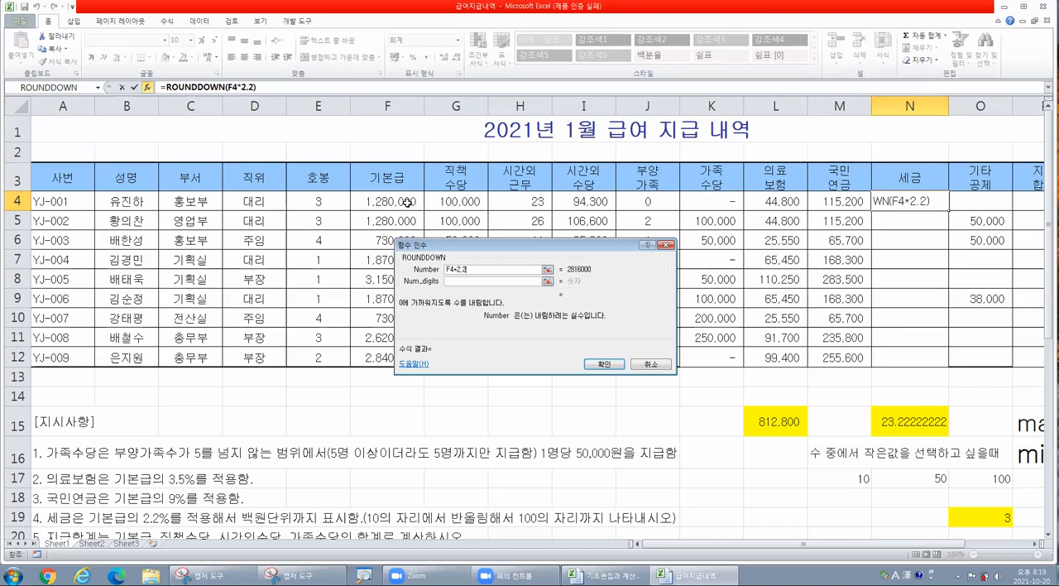
text(%)
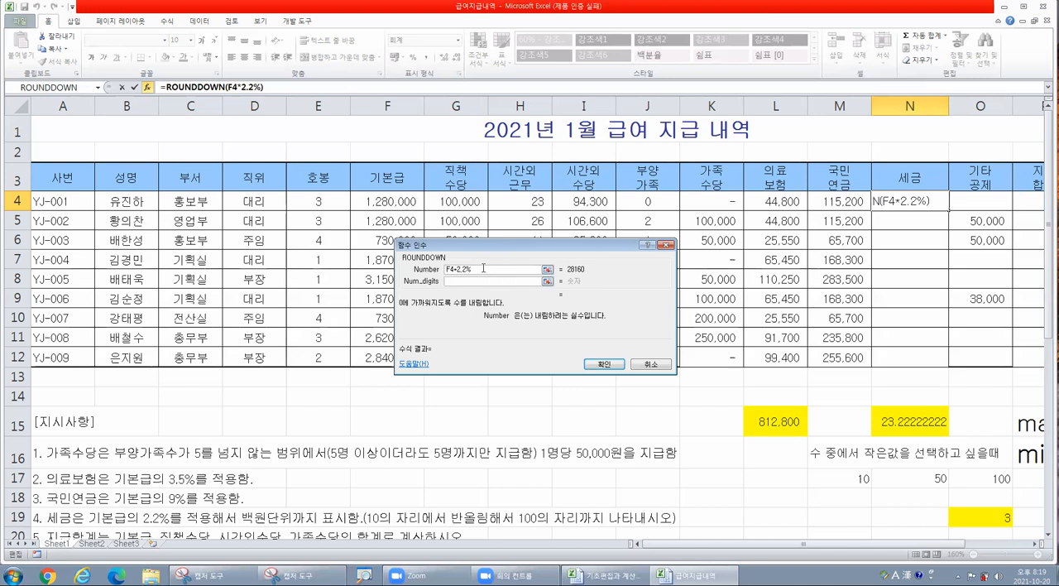
click(447, 280)
text(-2)
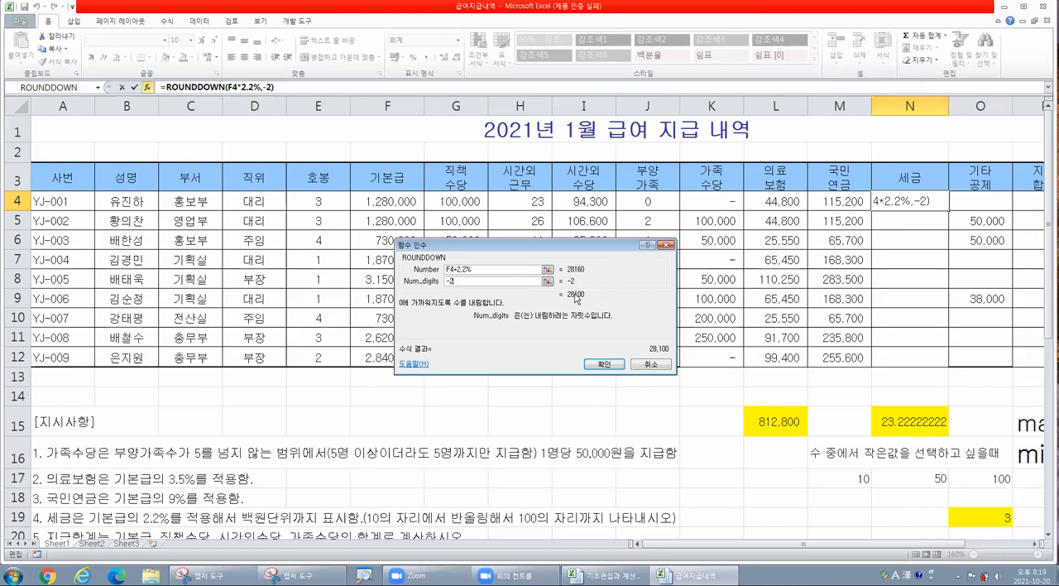
click(603, 364)
drag(949, 211, 945, 364)
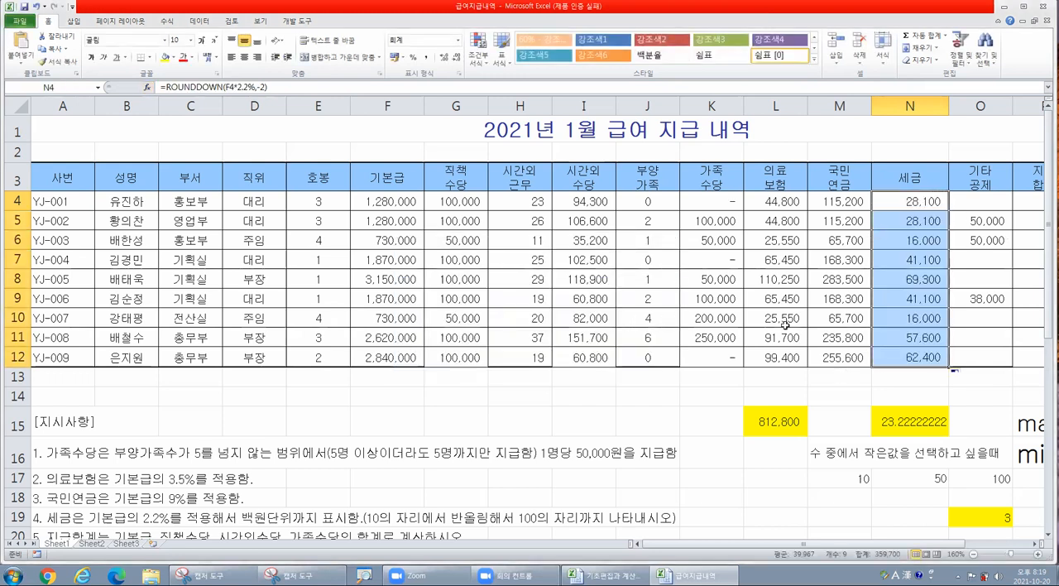
- Examine the row 4 base pay, position, overtime and family allowance cells that make up the payment total
scroll(769, 317, down, 1)
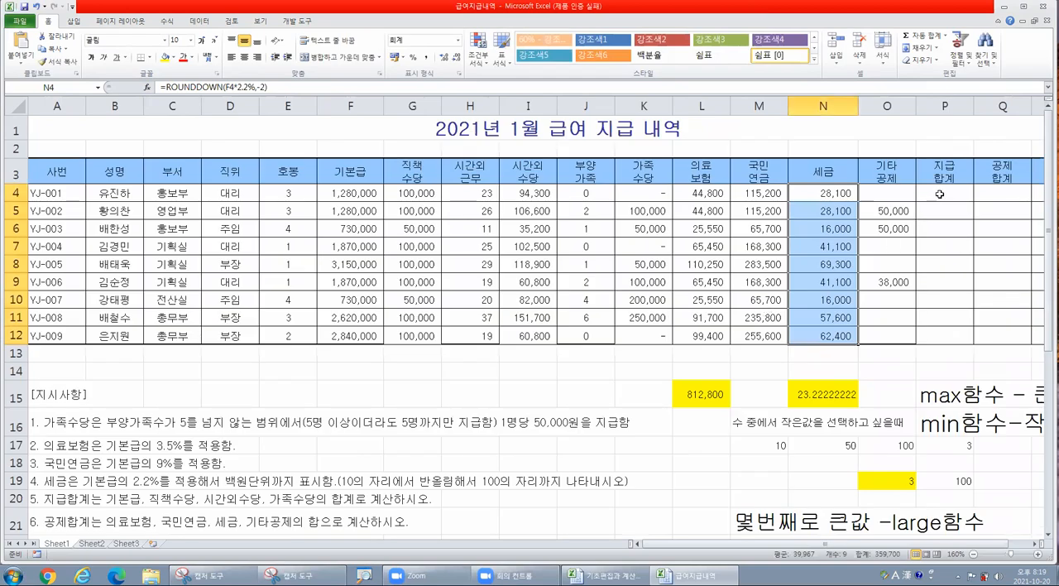
click(942, 194)
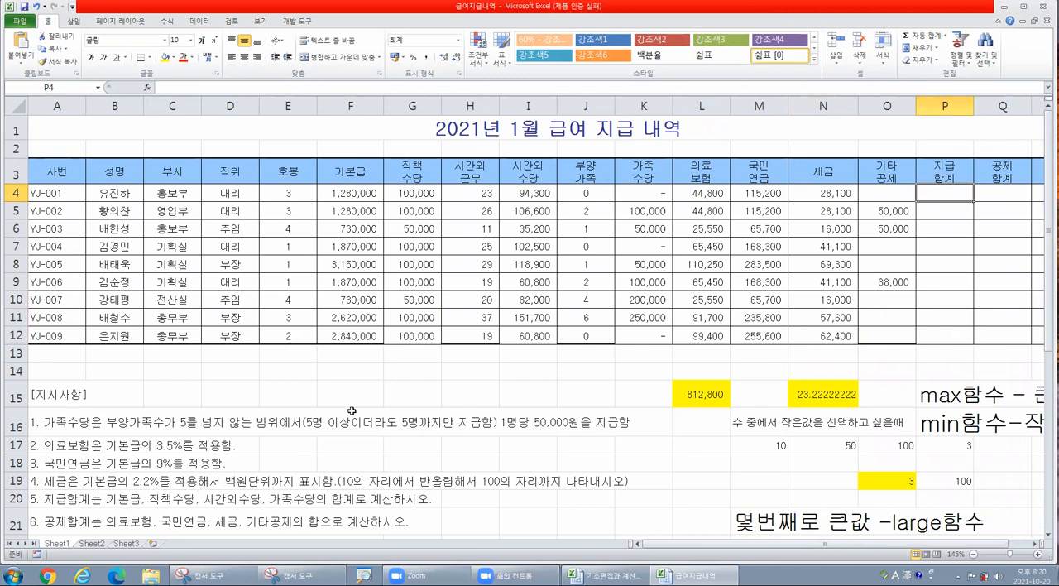
click(363, 193)
drag(362, 193, 526, 192)
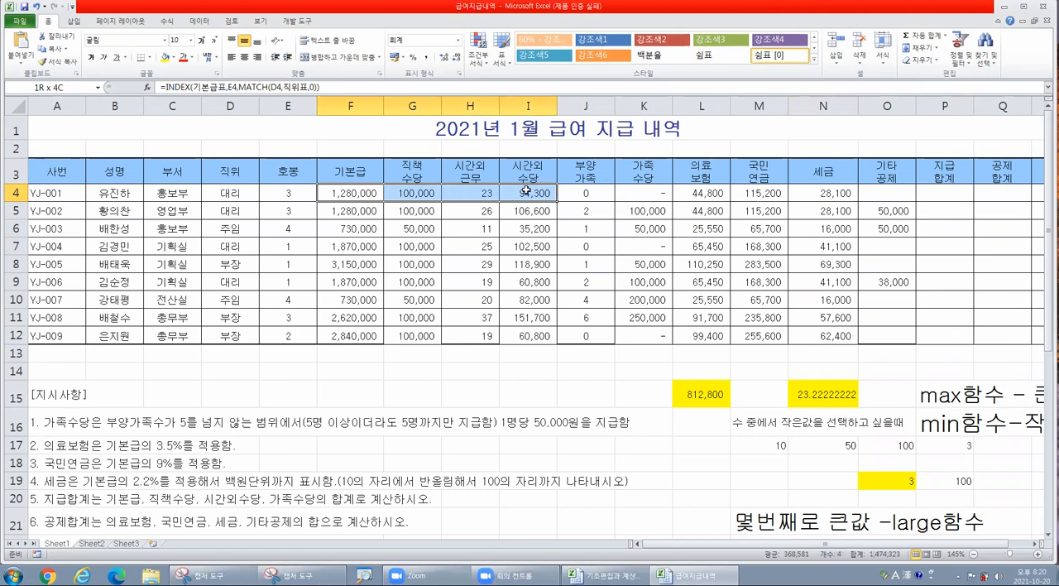
click(620, 193)
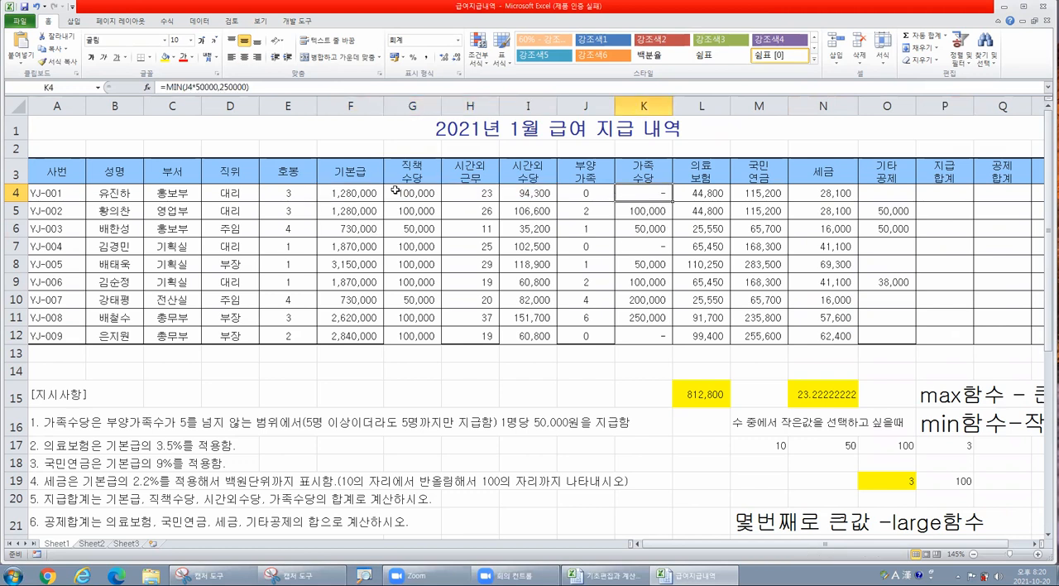
- Enter the payment total formula =F4+G4+I4+K4 in P4 and copy it down to P12
click(961, 196)
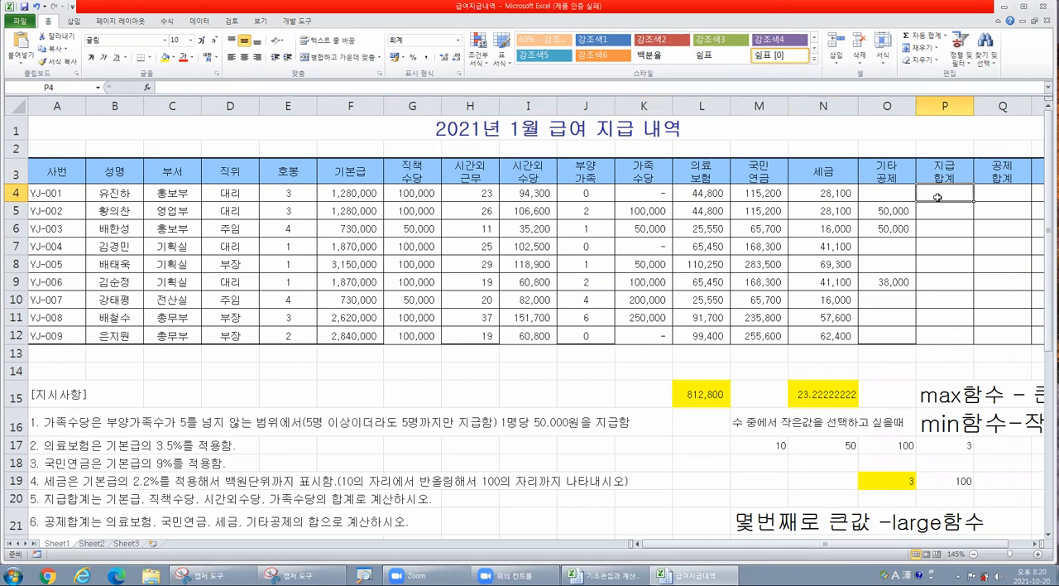
text(=)
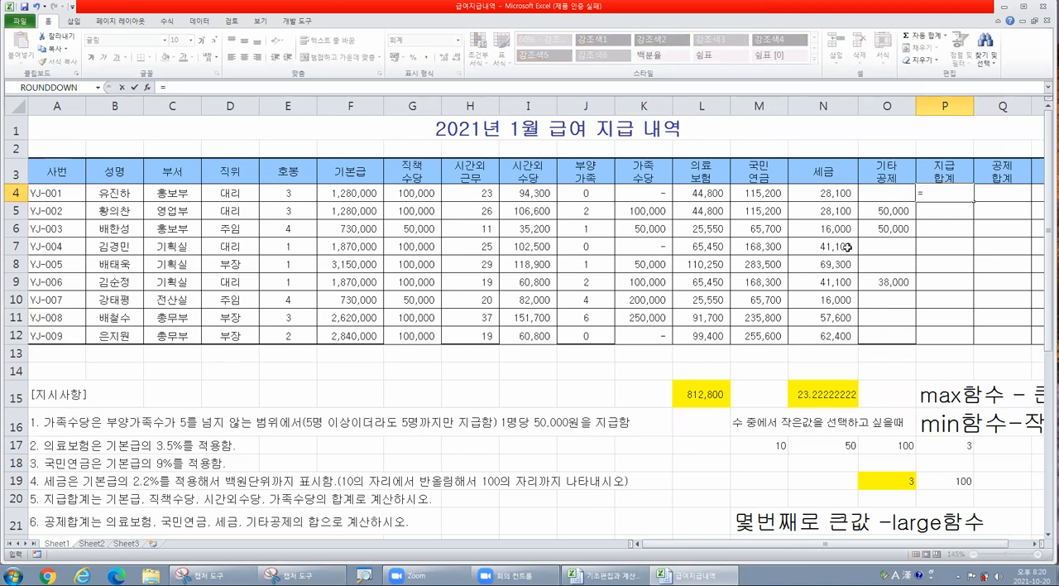
click(343, 191)
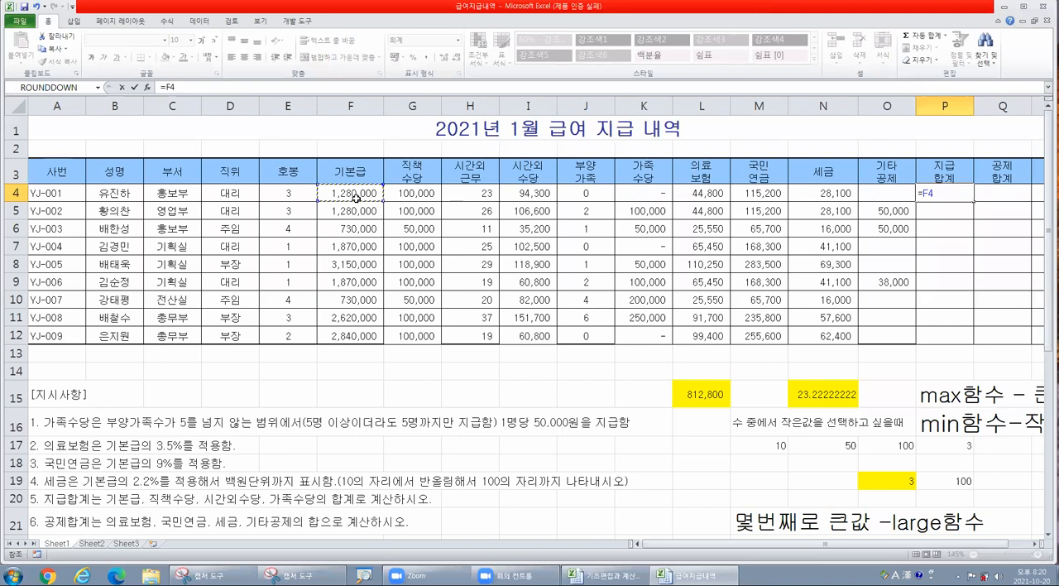
text(+)
click(421, 195)
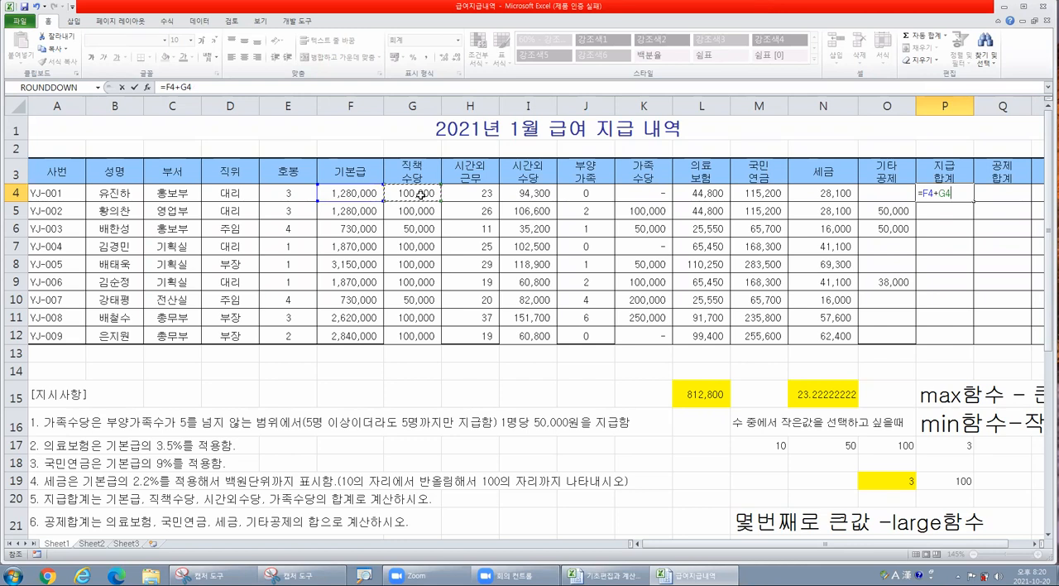
text(+)
click(528, 193)
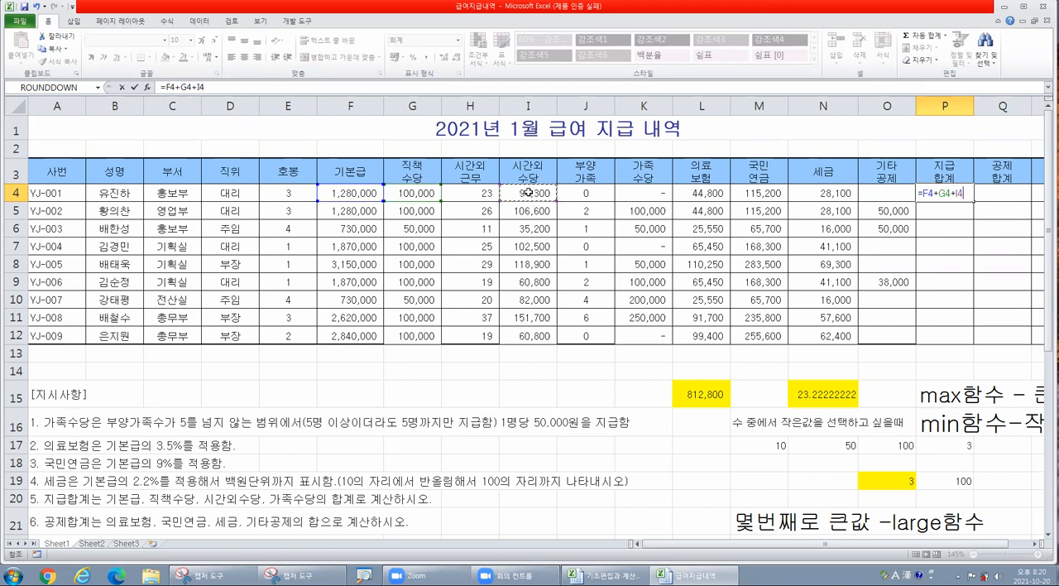
text(+)
click(653, 193)
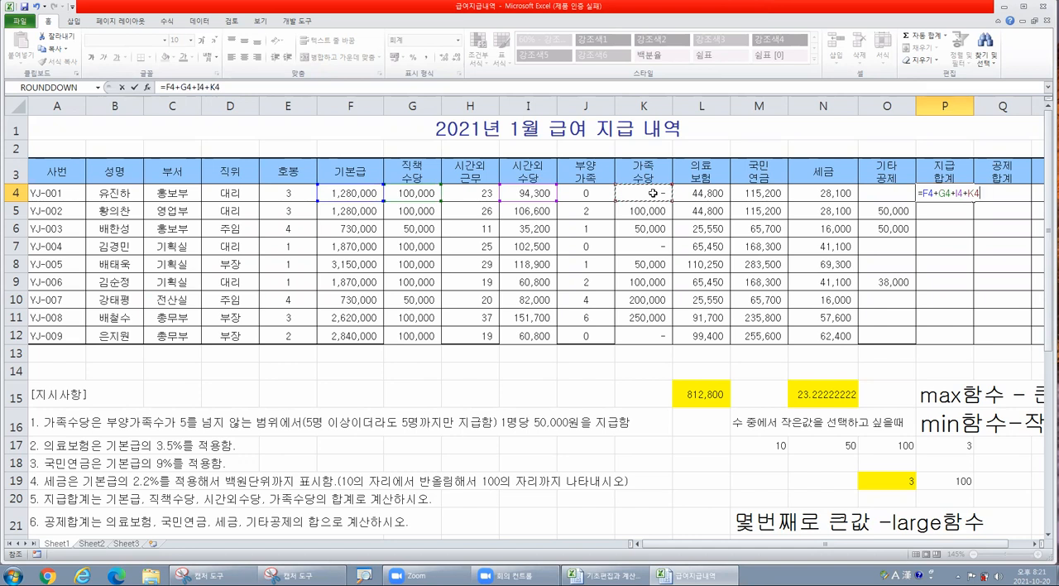
key(ctrl+Return)
click(980, 207)
drag(982, 201, 983, 343)
- Review the medical insurance, pension, tax and other deduction cells L4:O4 that belong in the deduction total
click(1017, 194)
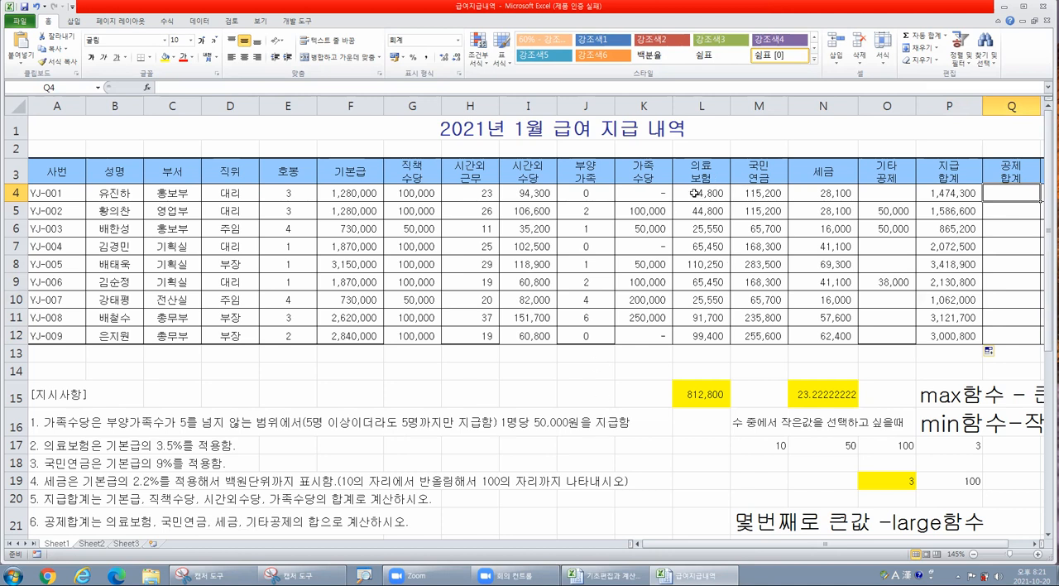
drag(700, 194, 894, 188)
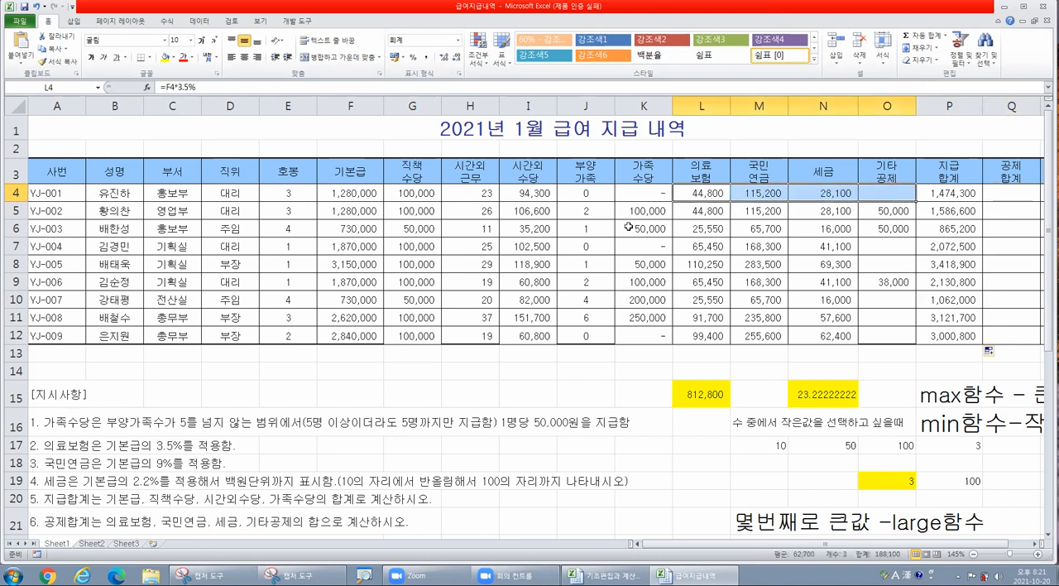
click(1004, 189)
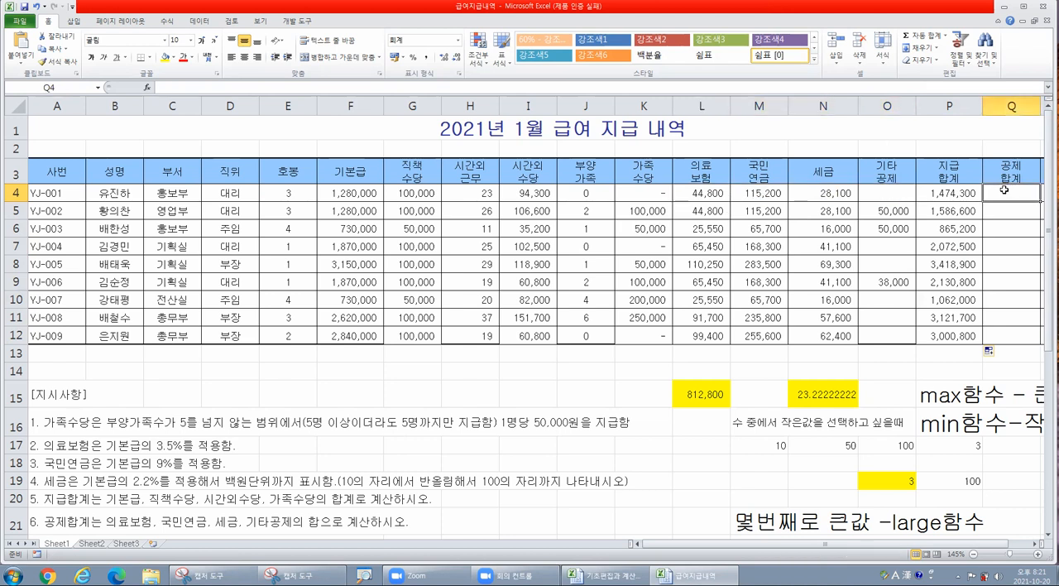
click(745, 193)
click(815, 190)
click(898, 190)
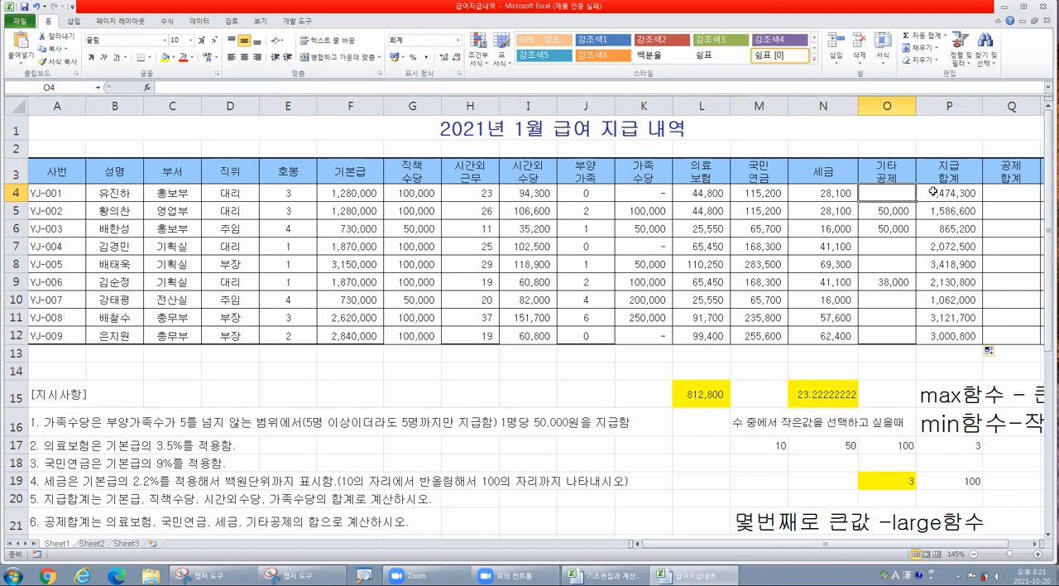
click(1022, 196)
drag(695, 195, 882, 193)
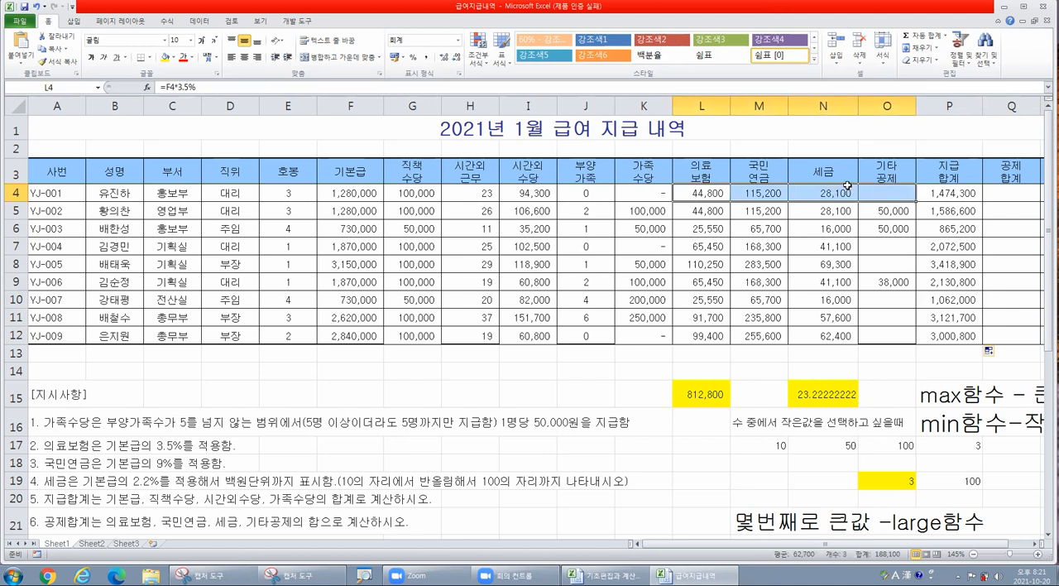
click(1012, 194)
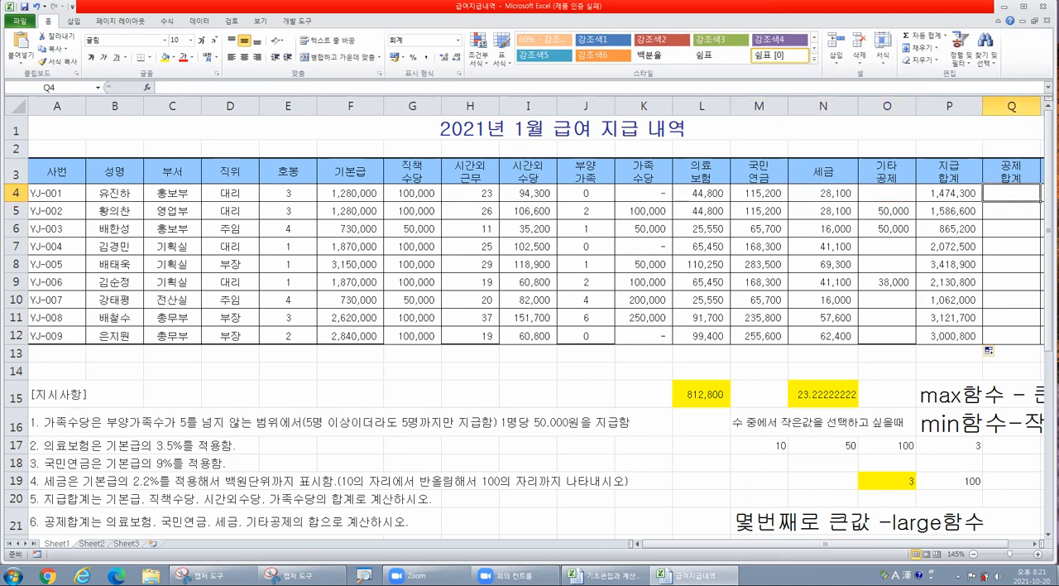
click(1035, 544)
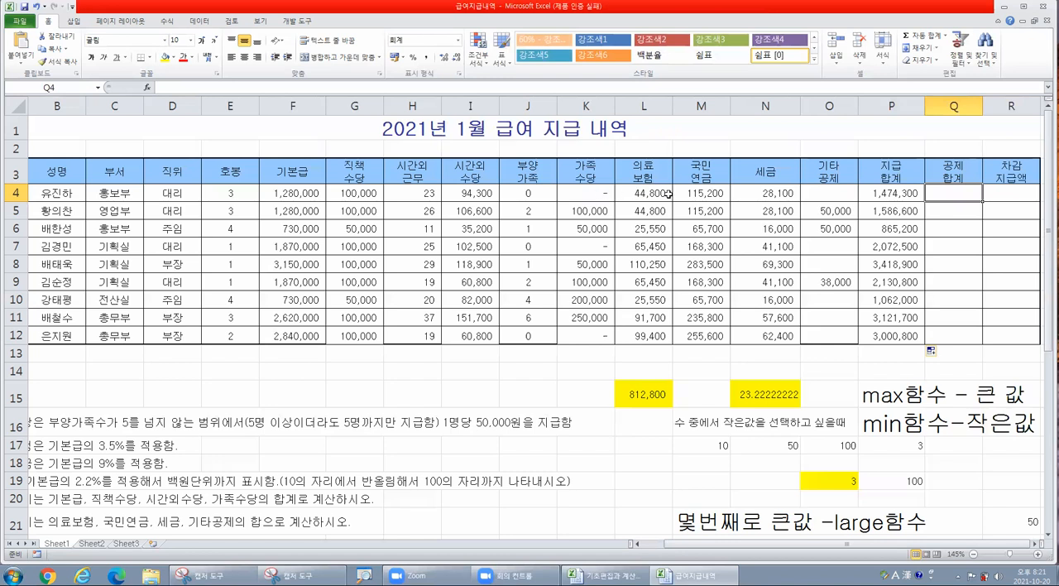
drag(636, 195, 694, 197)
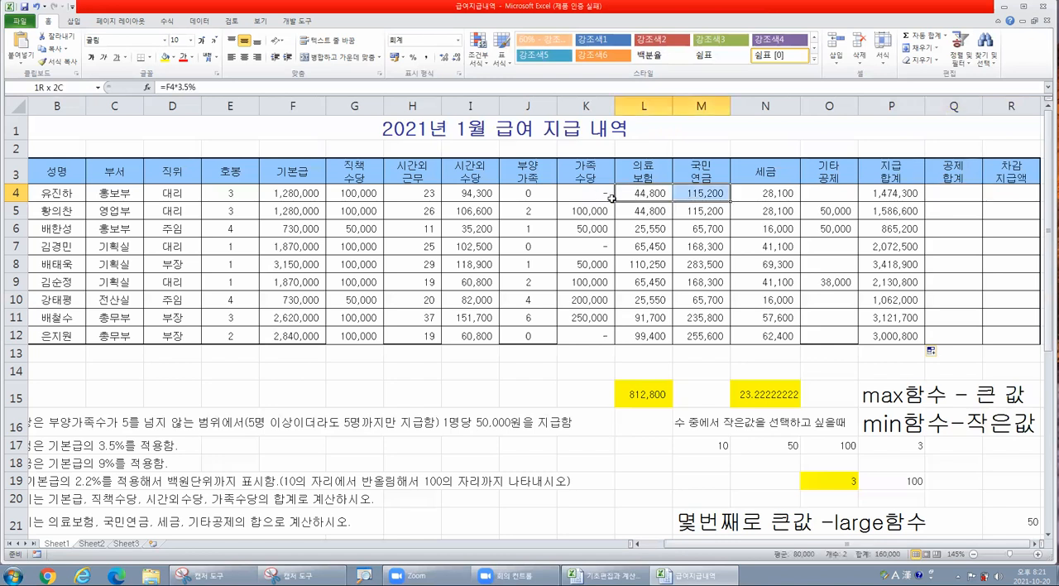
click(954, 192)
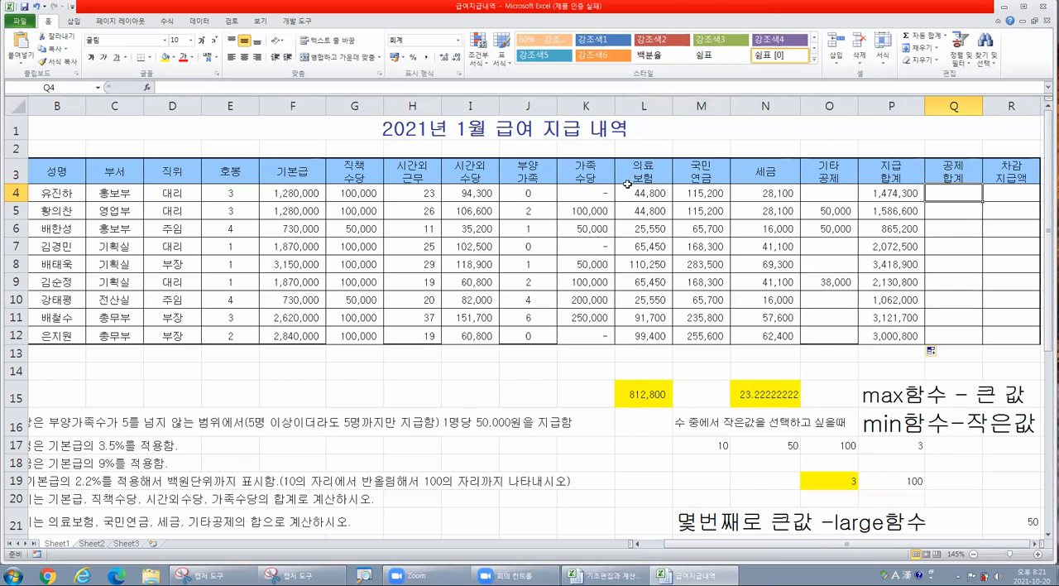
- Inspect the cell references in the P4 payment total formula and compare them with the adjacent deduction range L4:O4
click(897, 195)
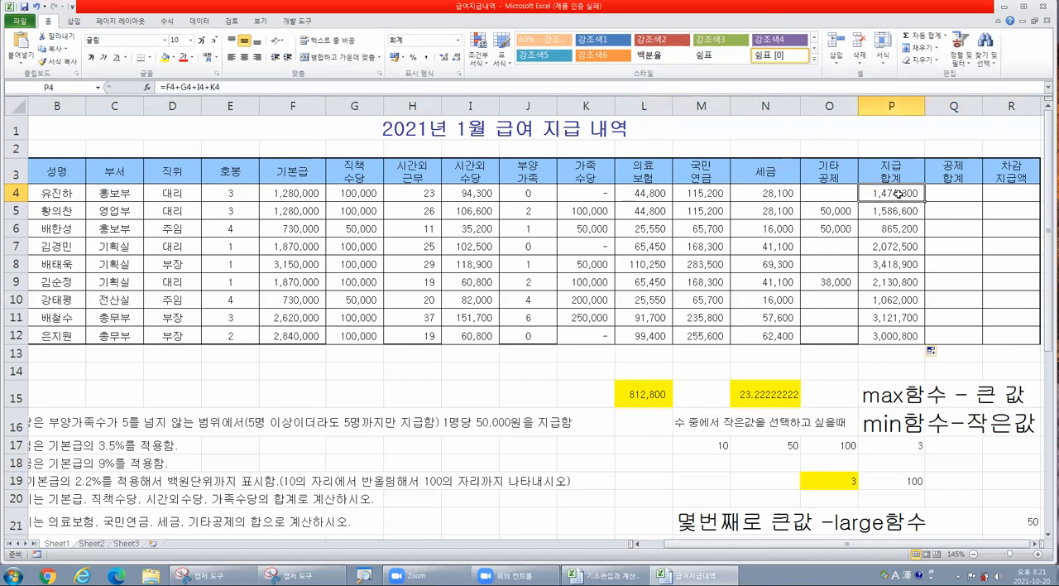
click(194, 88)
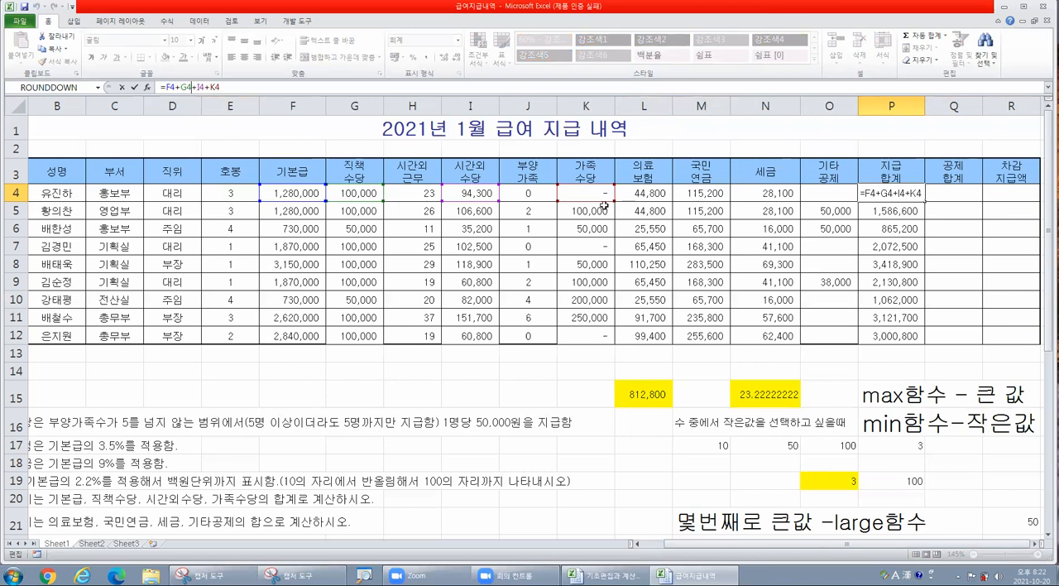
key(Tab)
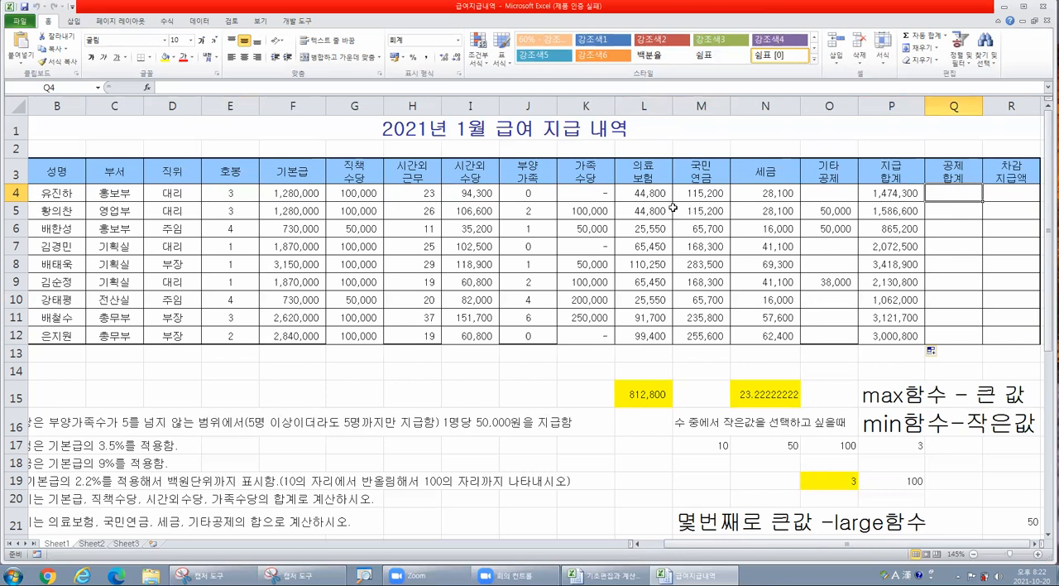
drag(635, 194, 807, 194)
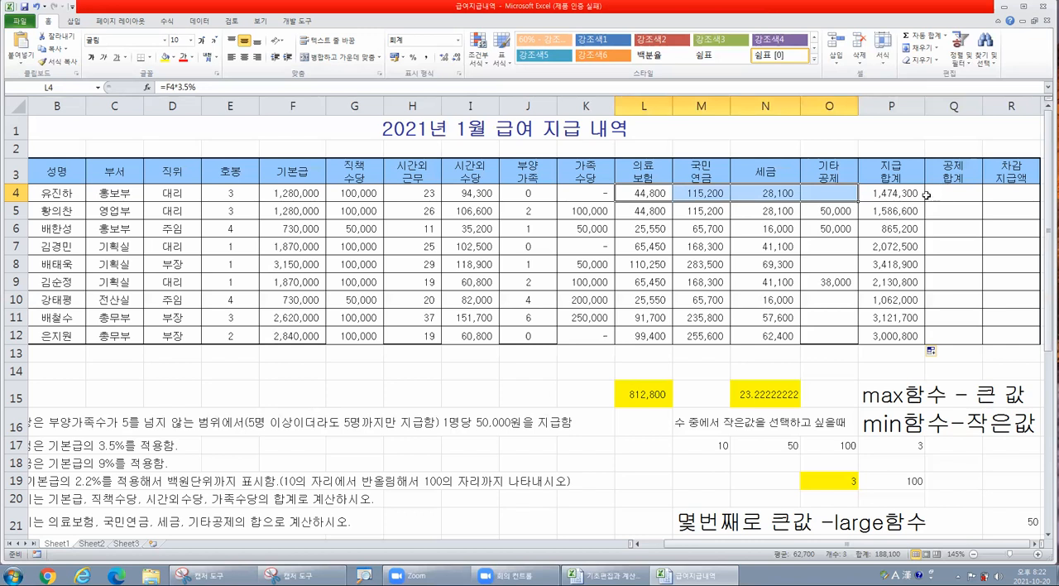
- Try AutoSum in Q4 over the deduction range L4:O4, and clear the cell
click(936, 193)
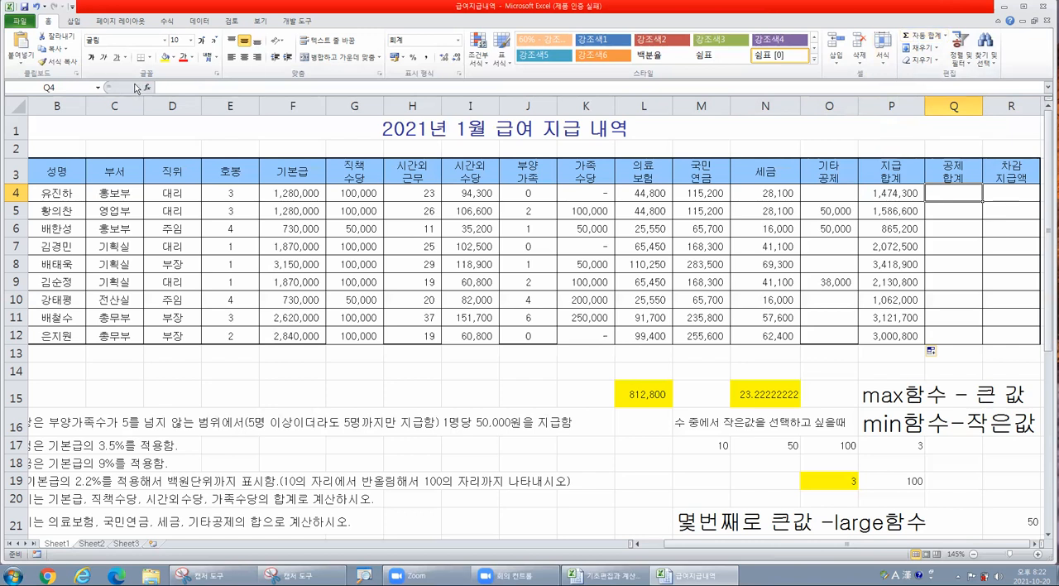
click(922, 38)
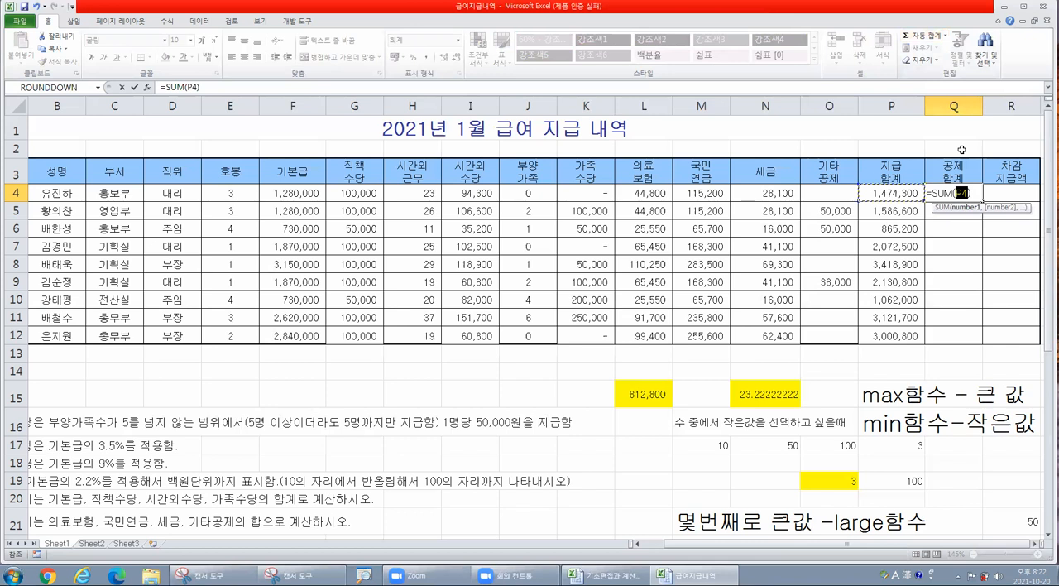
key(BackSpace)
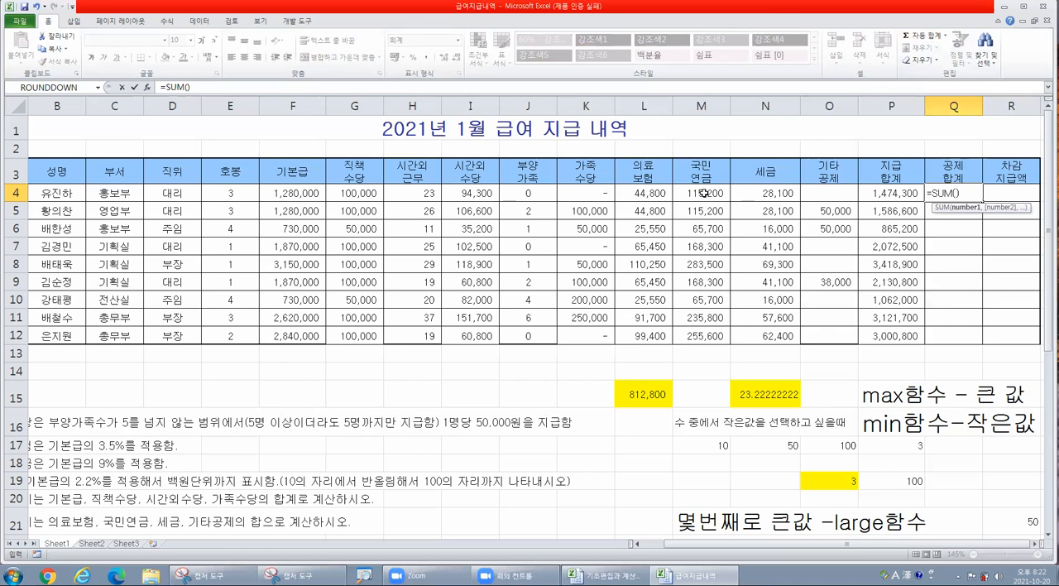
drag(647, 192, 828, 191)
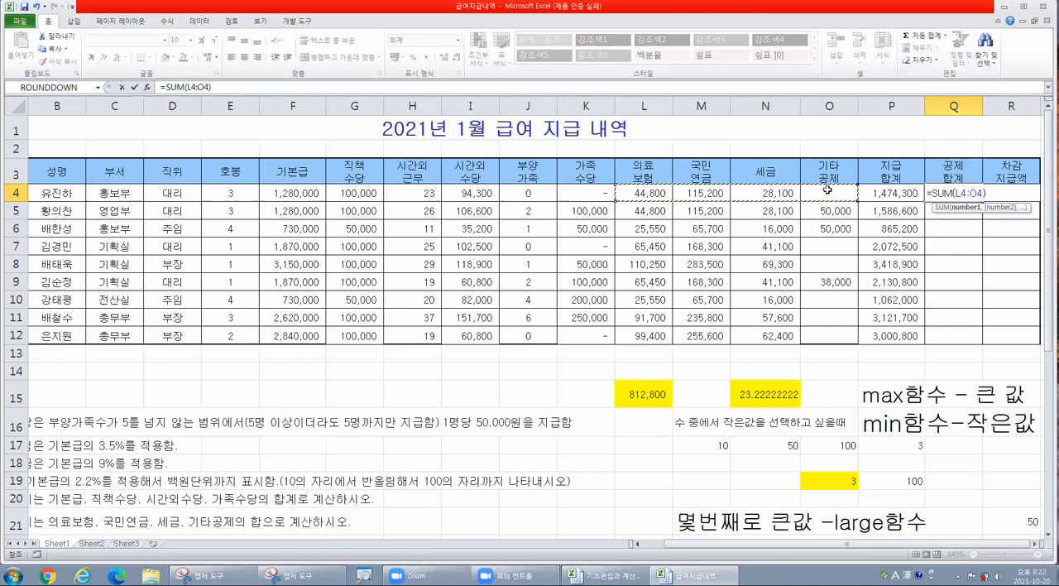
key(Return)
click(960, 193)
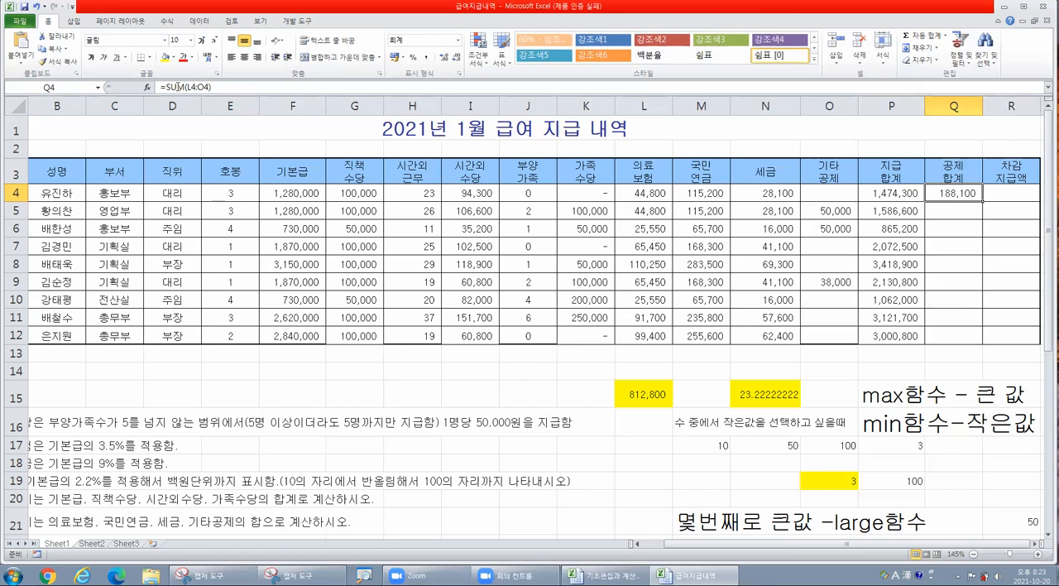
key(Delete)
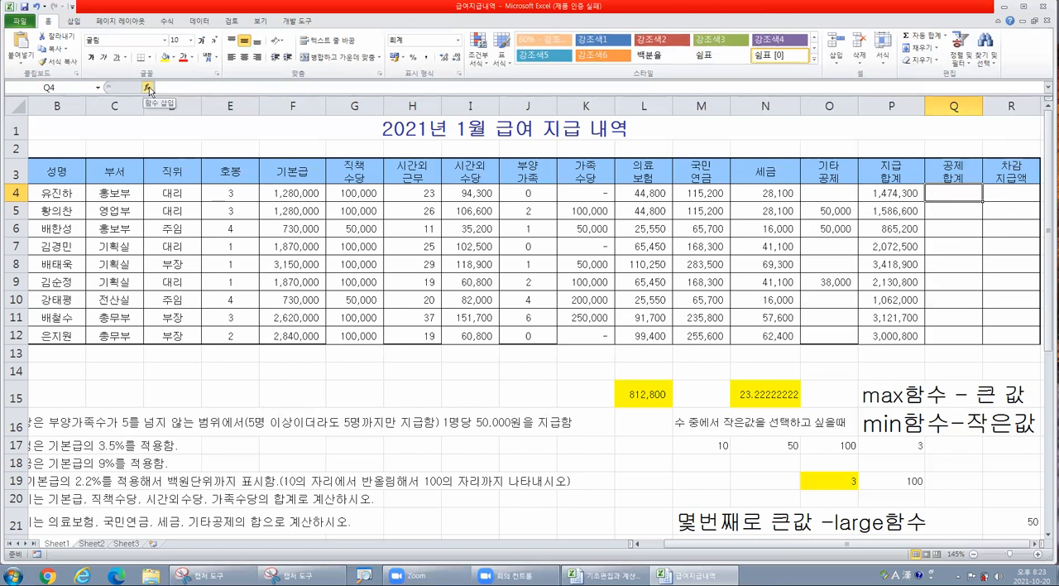
- Insert the SUM function in the first deduction total cell, Q4, from the list of all functions
click(148, 88)
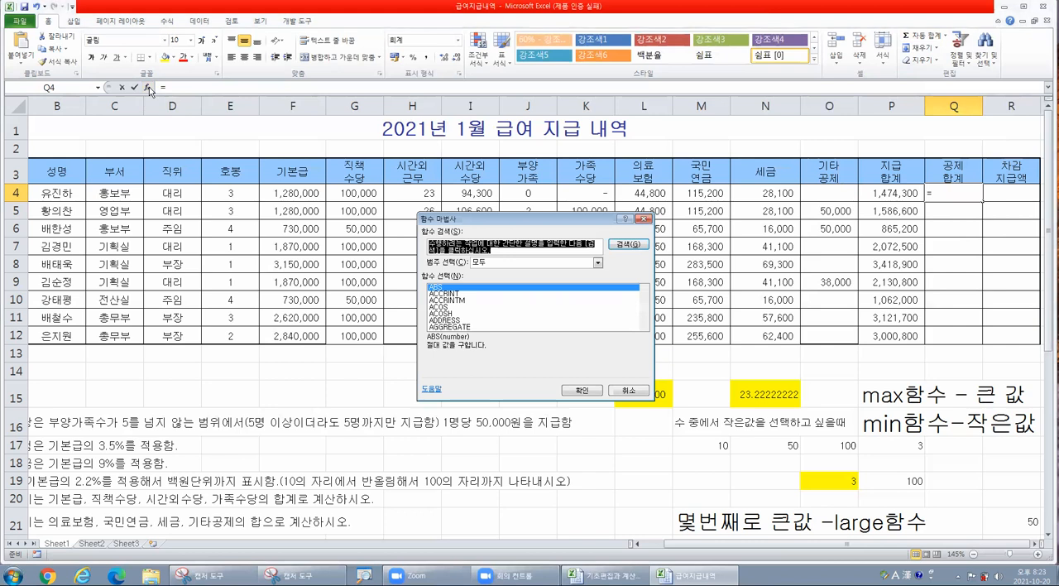
click(475, 314)
key(s)
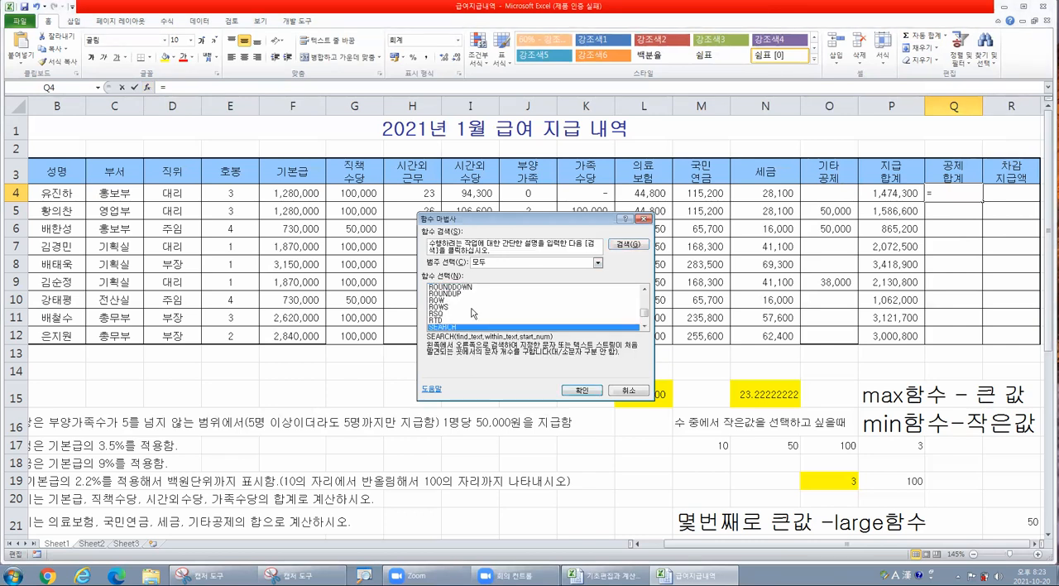
scroll(474, 314, down, 10)
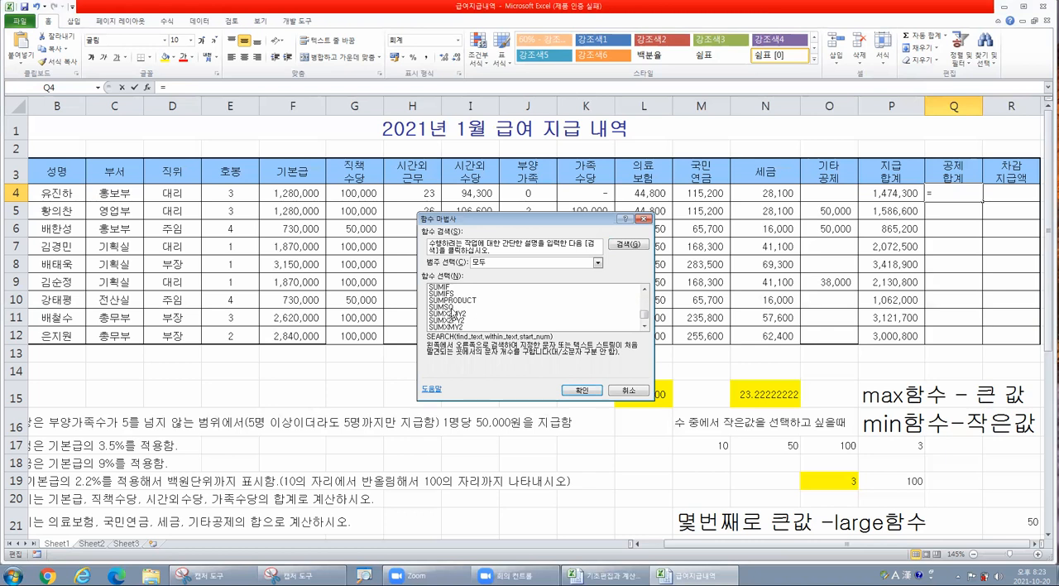
scroll(458, 307, up, 1)
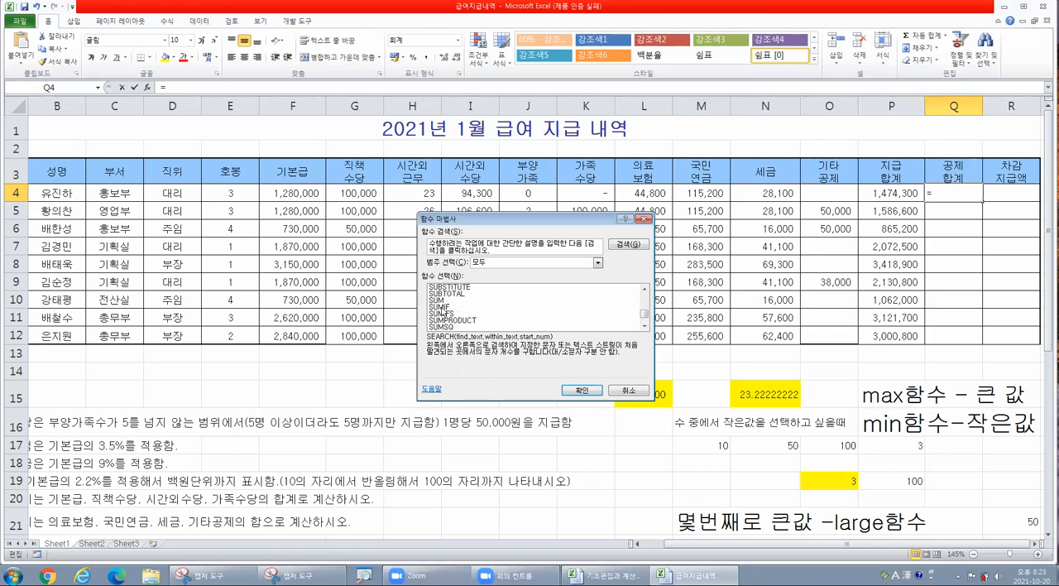
click(443, 301)
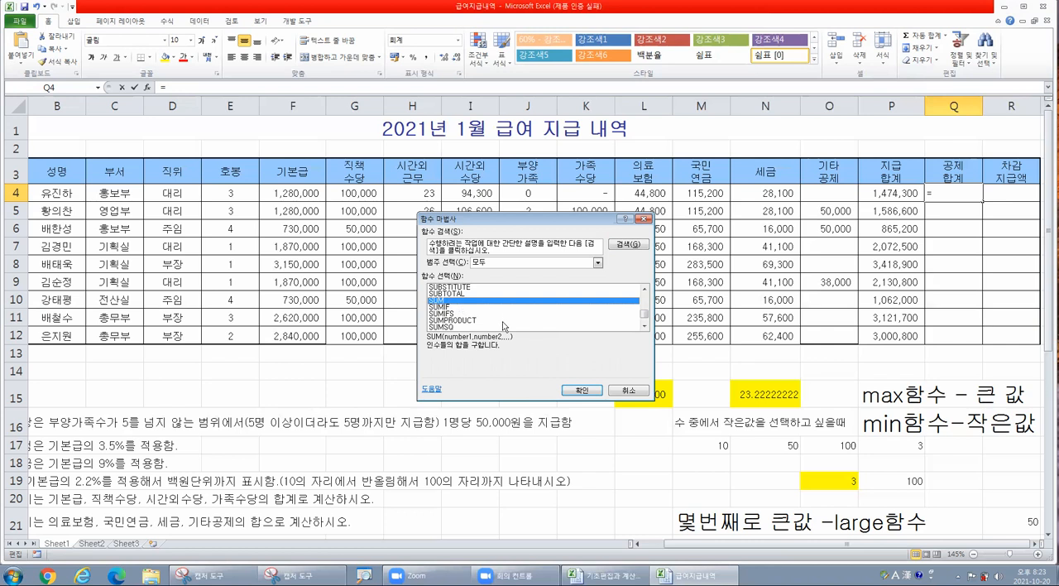
click(596, 391)
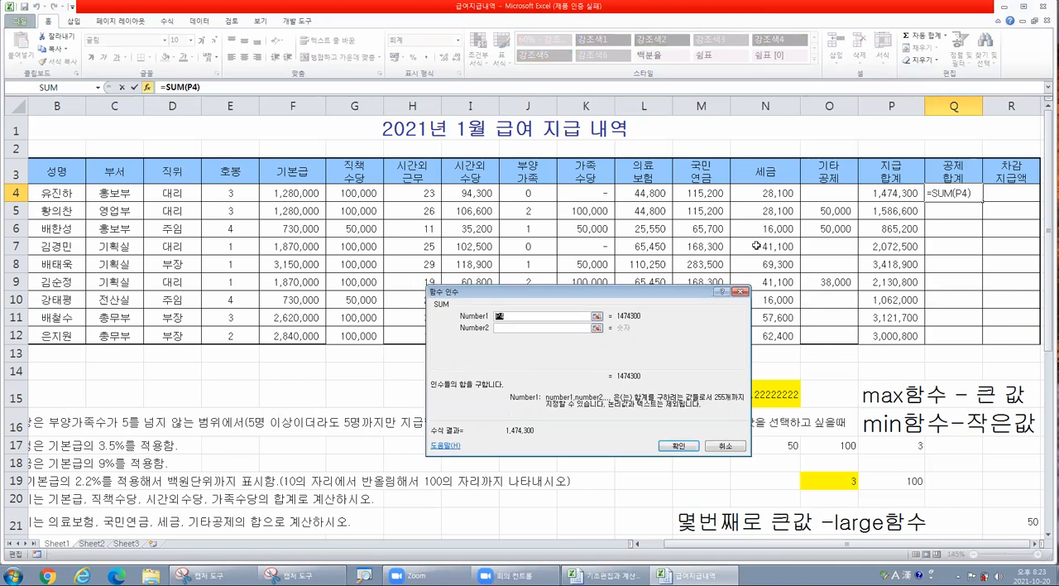
- Sum the deduction range L4:O4 in Q4 and fill the formula down the deduction total column to Q12
drag(631, 193, 828, 194)
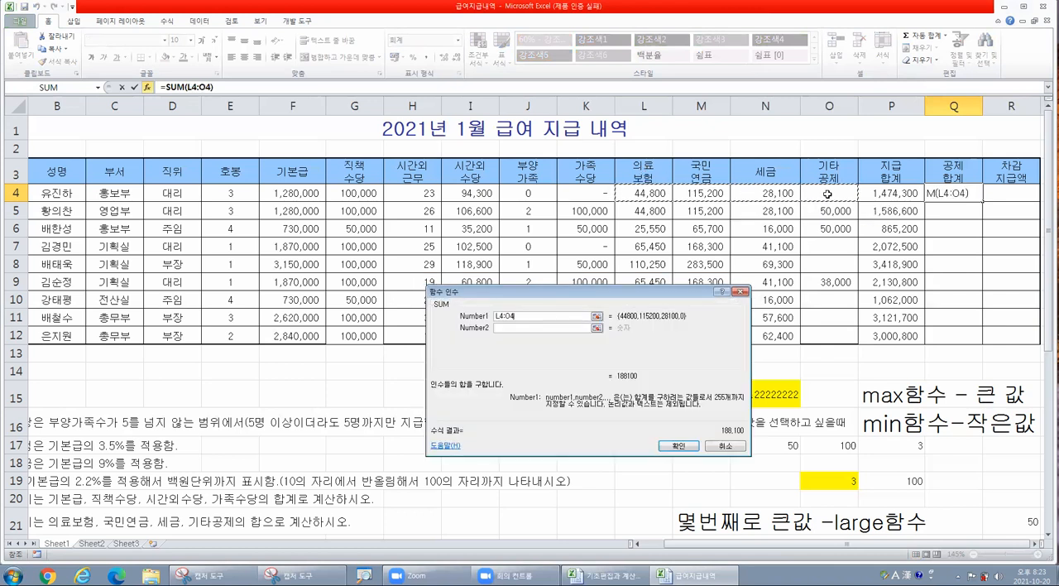
key(Return)
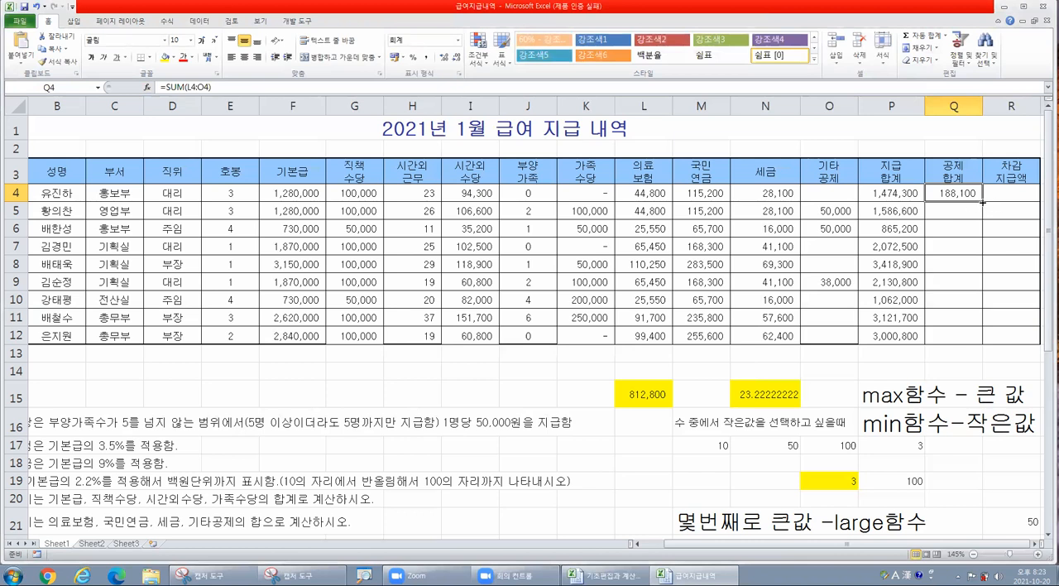
double_click(983, 202)
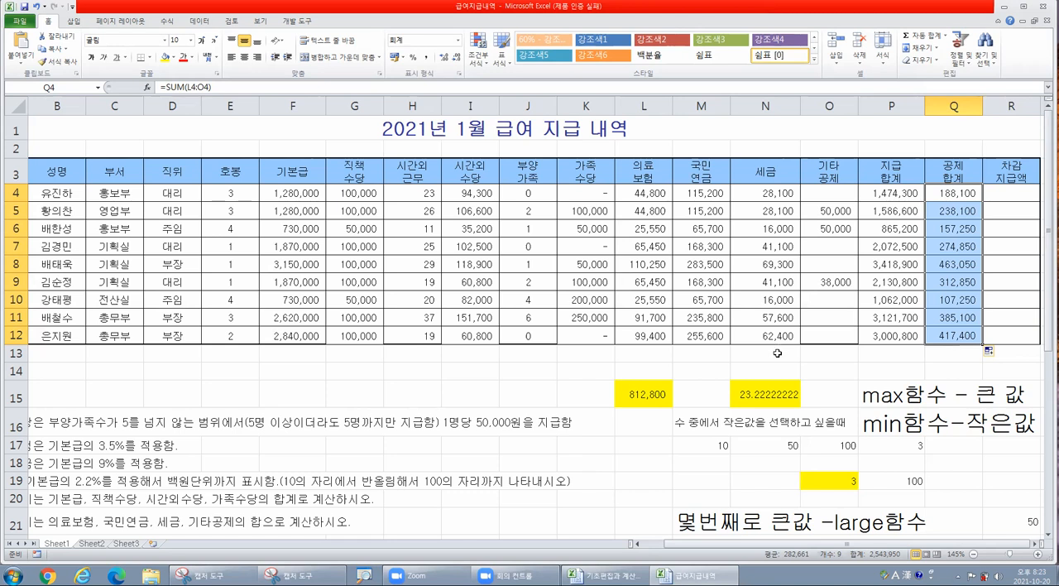
- Calculate the net payment in R4 with =P4-Q4 and fill the formula down to R12
click(1006, 191)
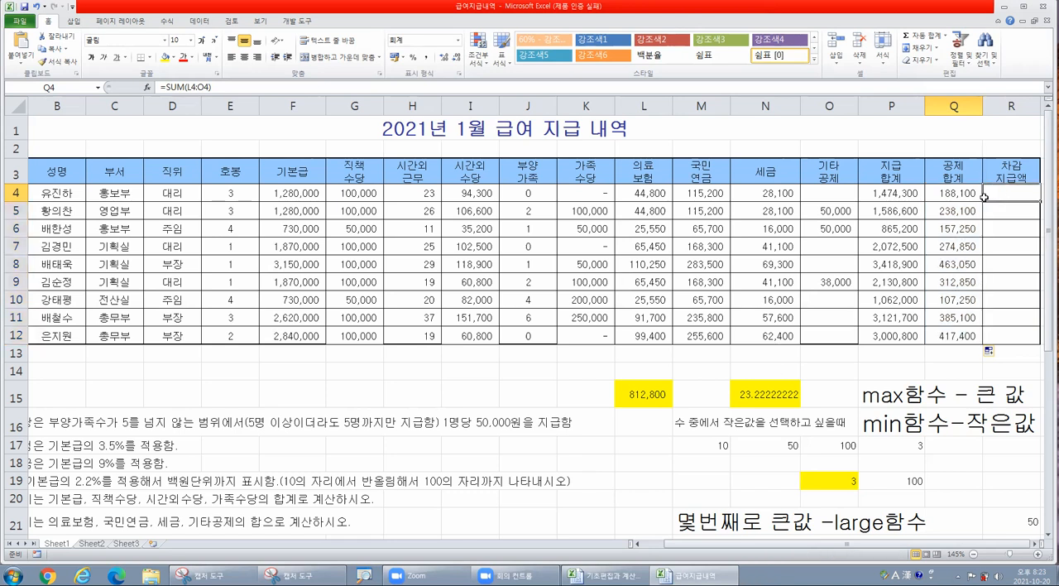
scroll(492, 425, down, 1)
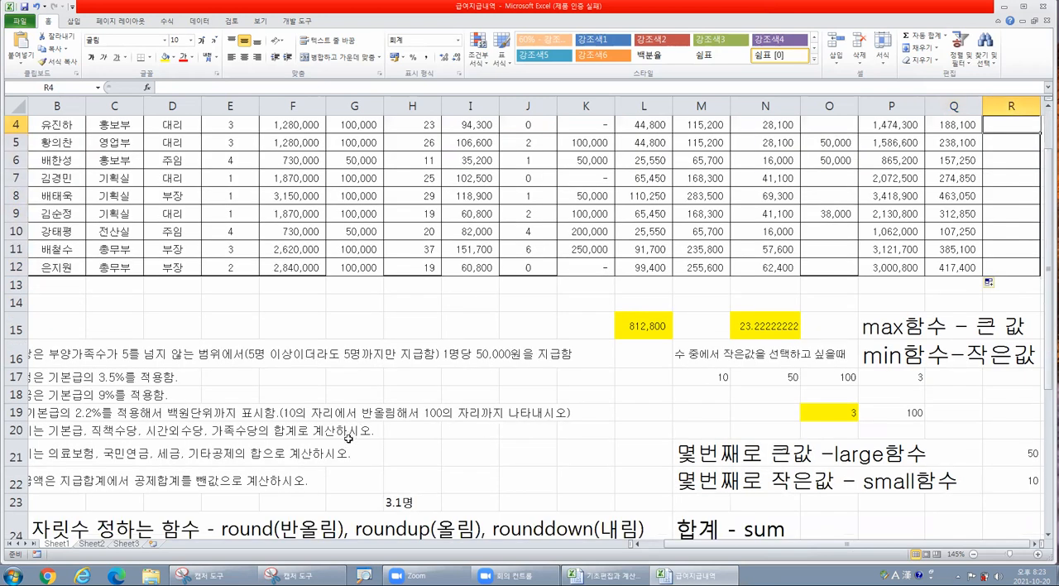
scroll(248, 443, up, 1)
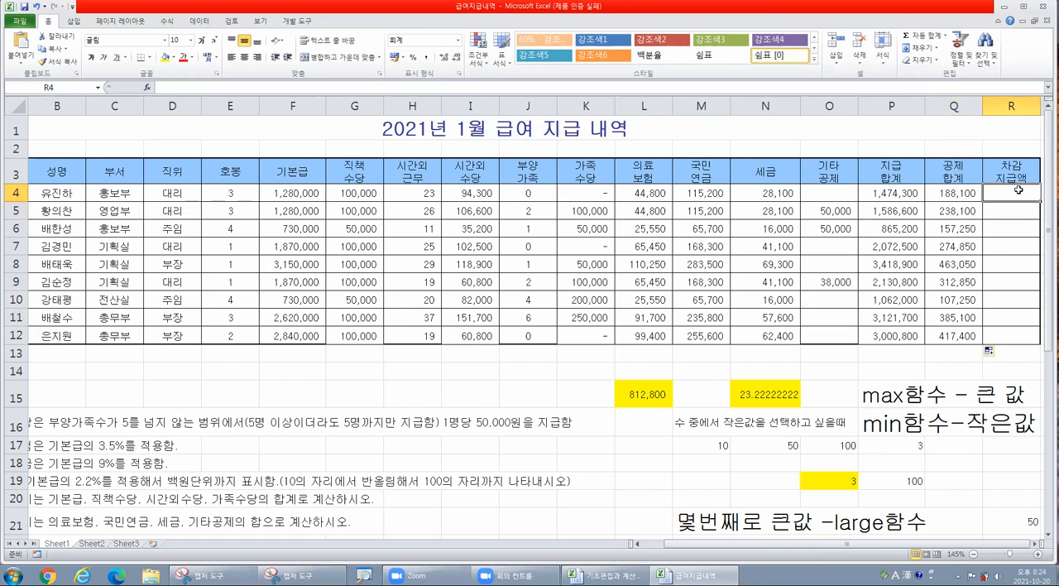
text(=)
click(904, 193)
text(-)
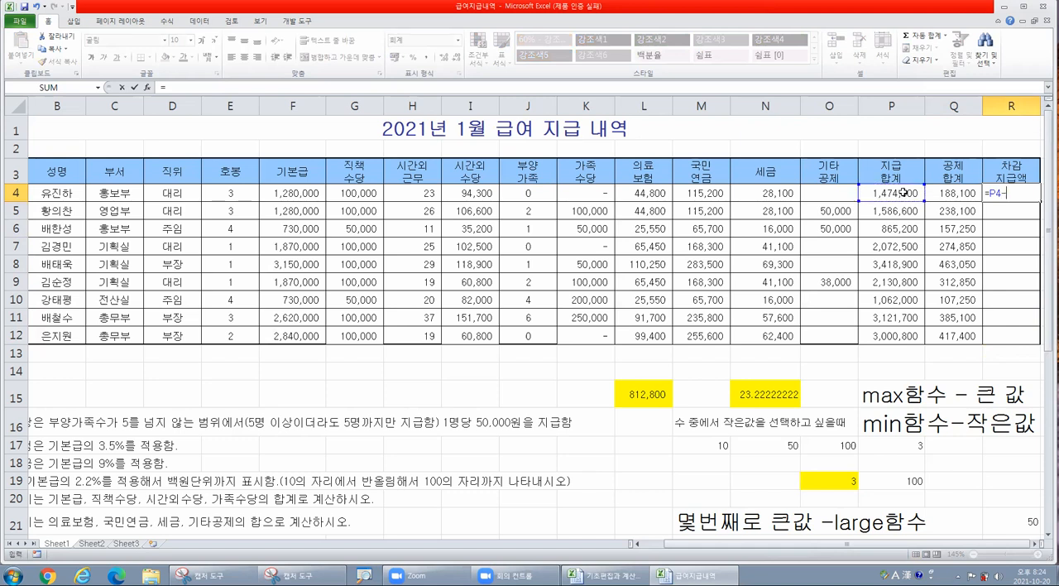
click(949, 191)
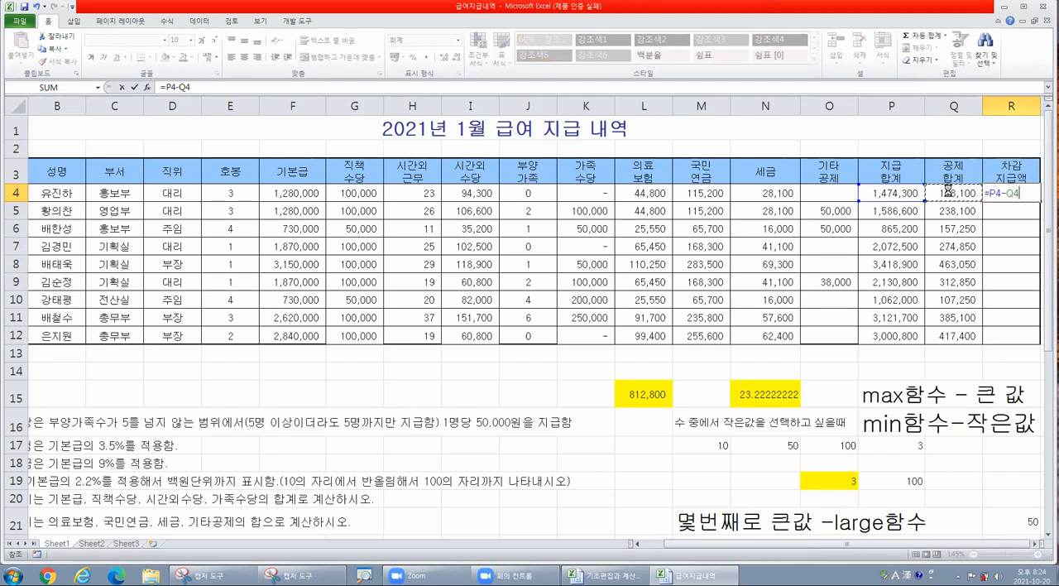
key(ctrl+Return)
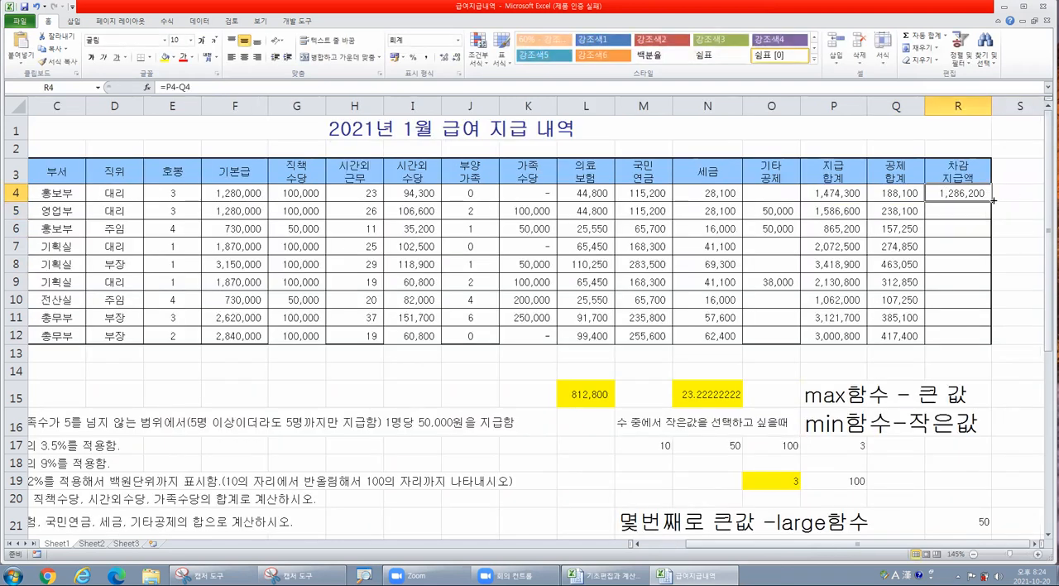
double_click(993, 199)
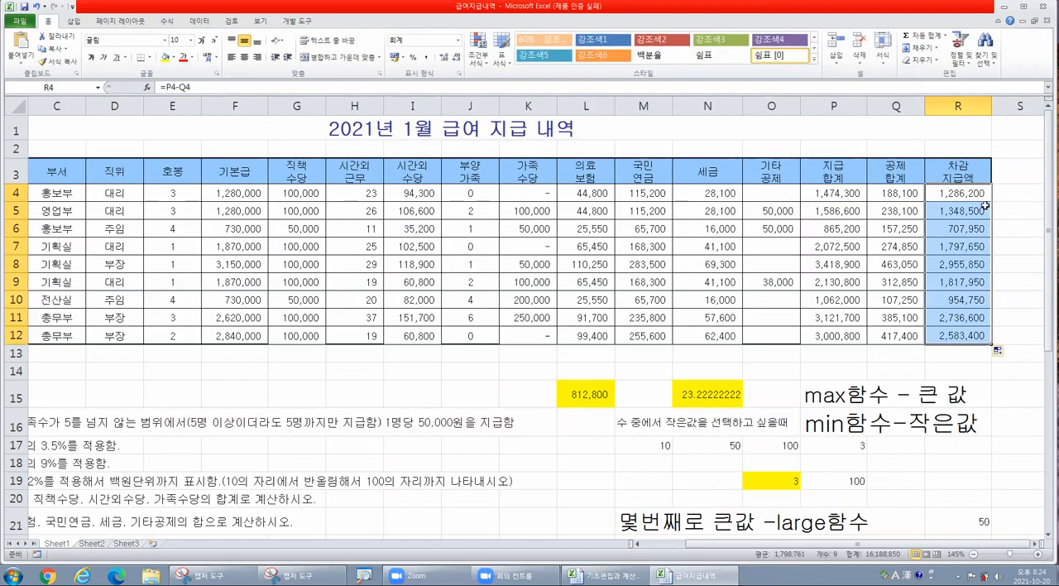
- Inspect the row 4 formulas for net payment, payment total, medical insurance, pension and tax
click(952, 199)
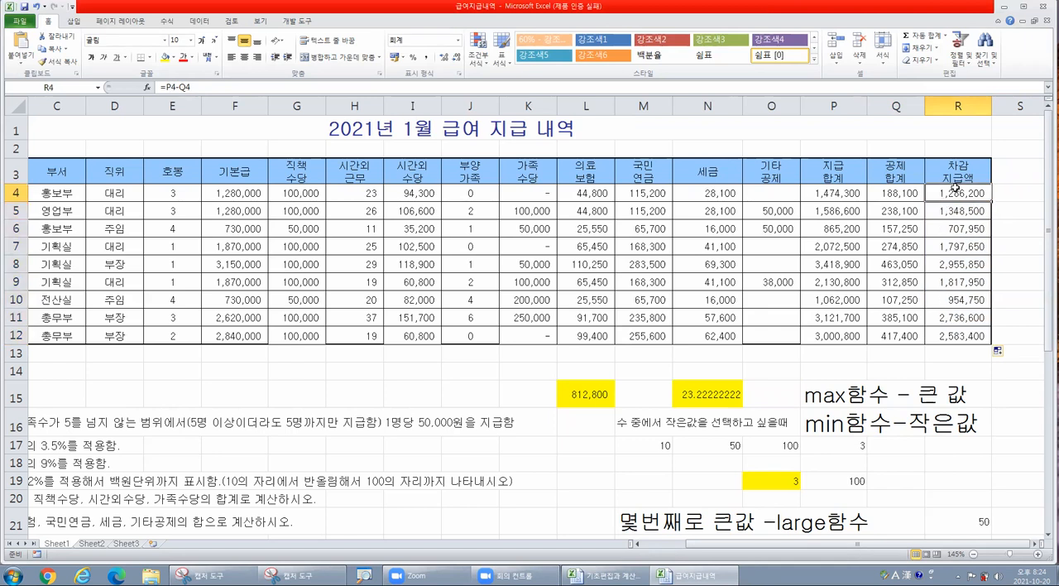
click(178, 85)
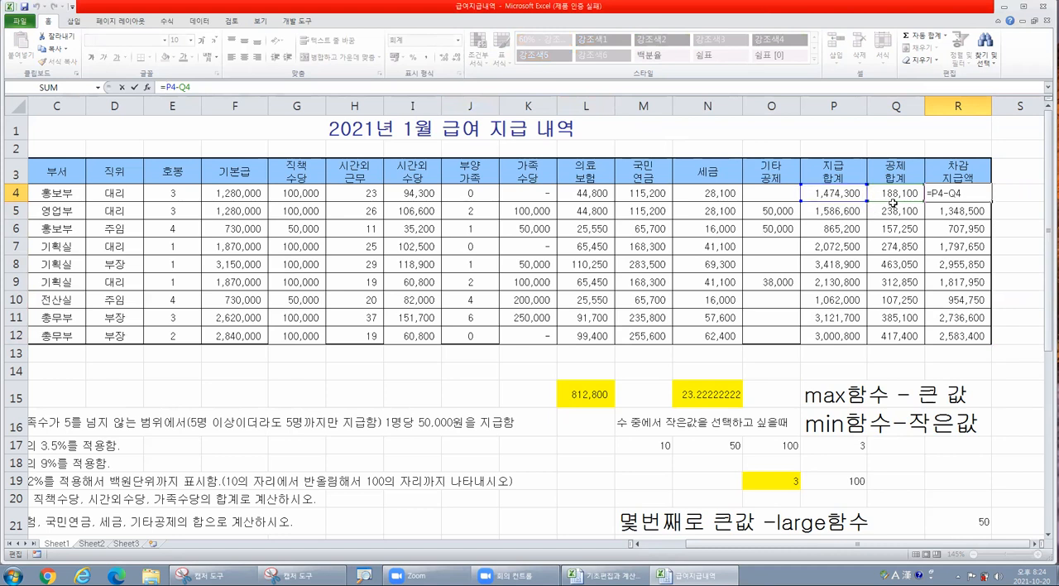
key(Return)
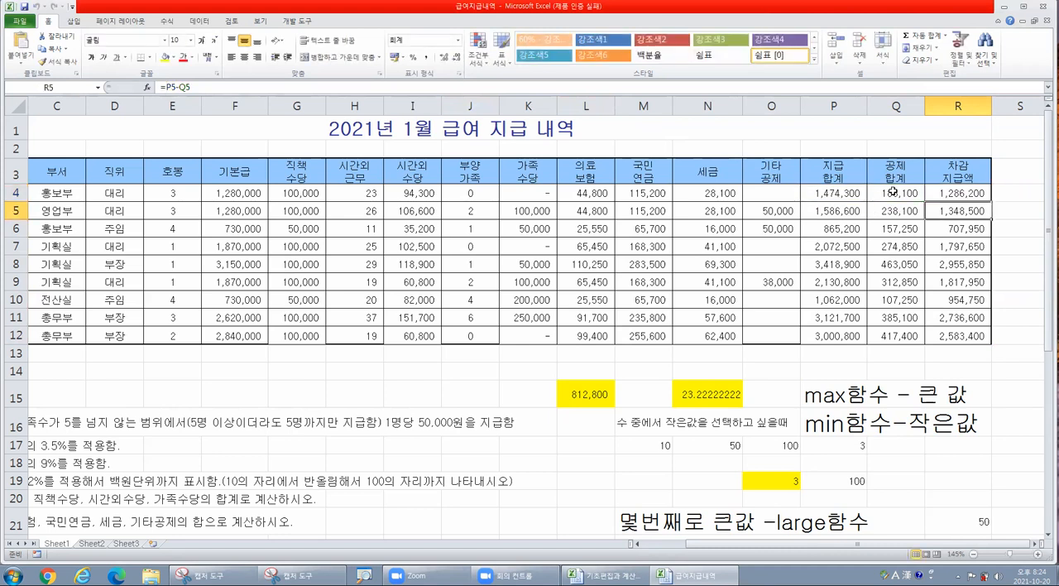
click(834, 192)
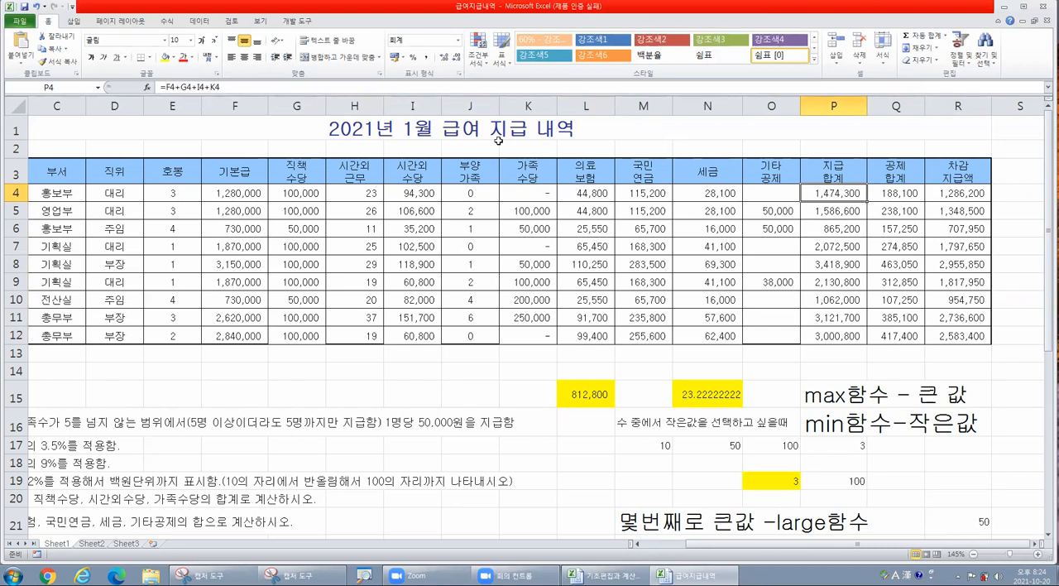
click(785, 195)
click(861, 194)
click(550, 207)
click(542, 192)
click(573, 197)
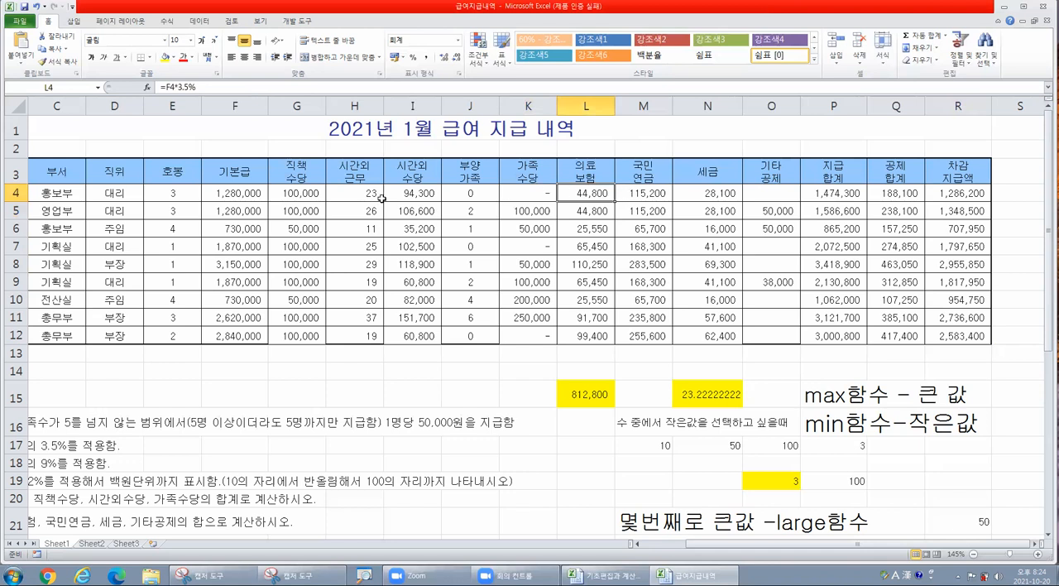
click(659, 201)
click(695, 197)
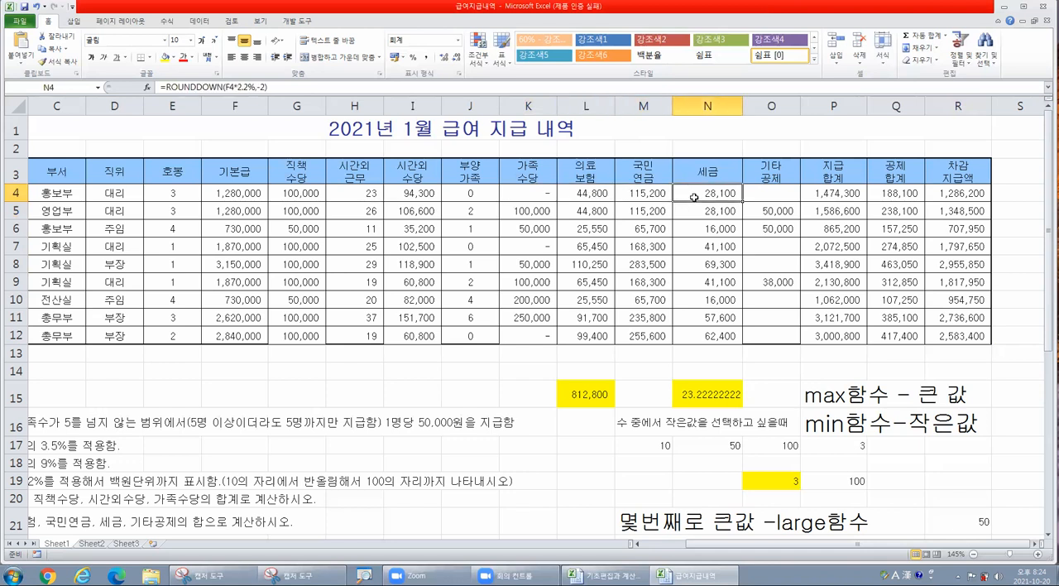
- Look through the base pay, overtime, family allowance, grade and position cells in row 4
click(247, 204)
click(245, 190)
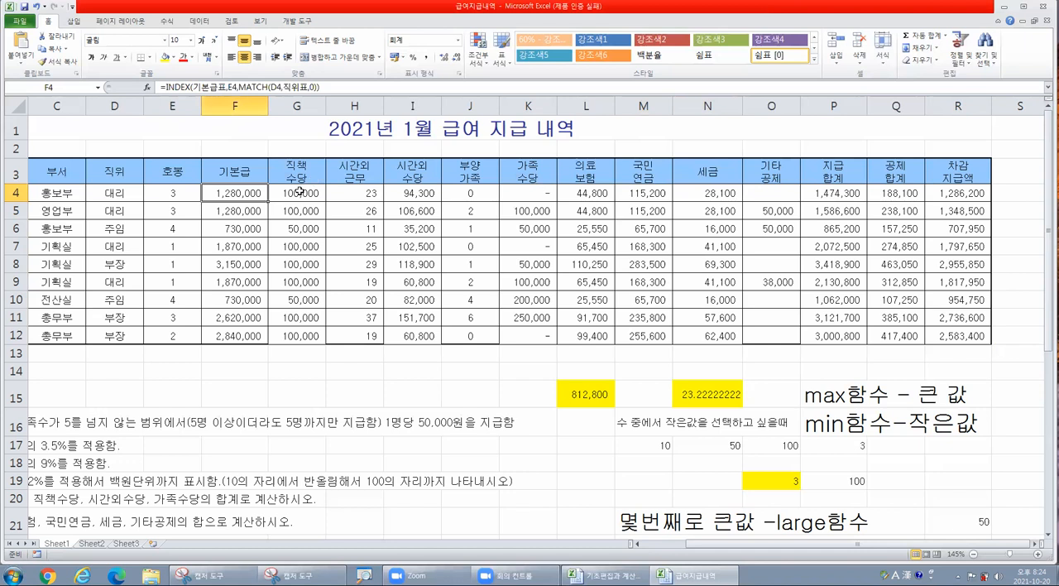
click(351, 191)
click(431, 194)
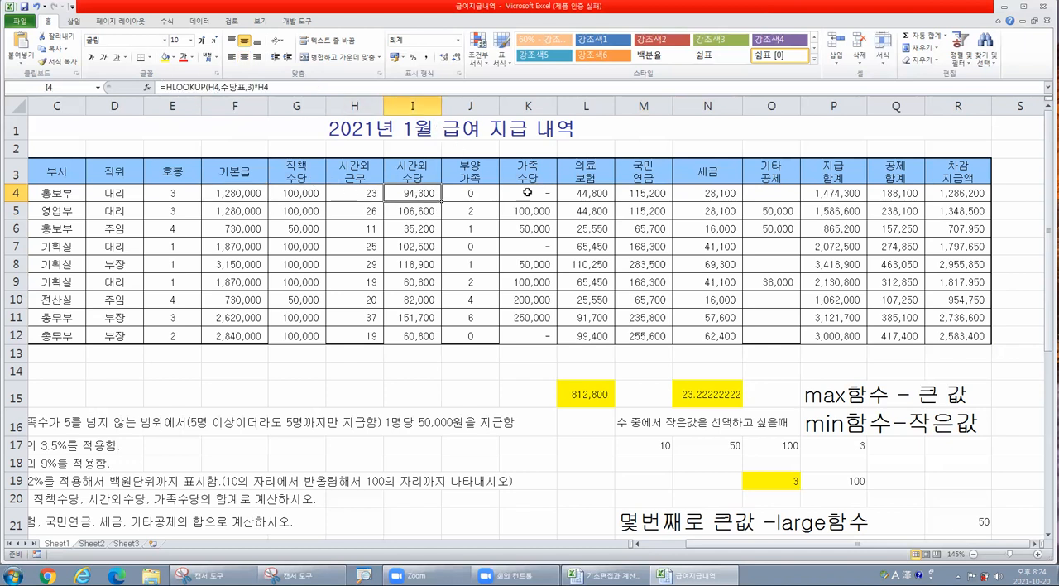
click(495, 192)
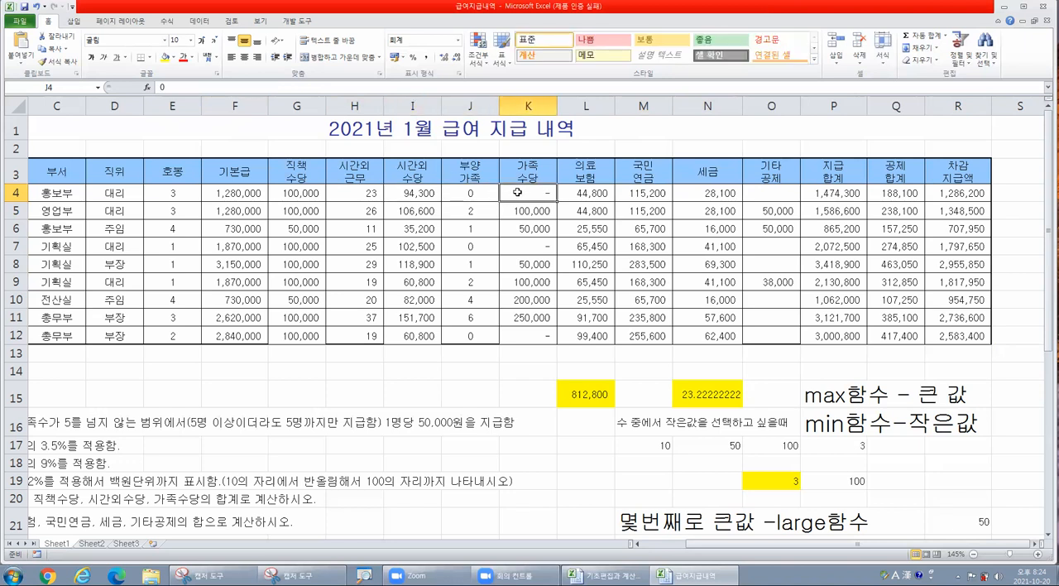
click(209, 191)
click(182, 192)
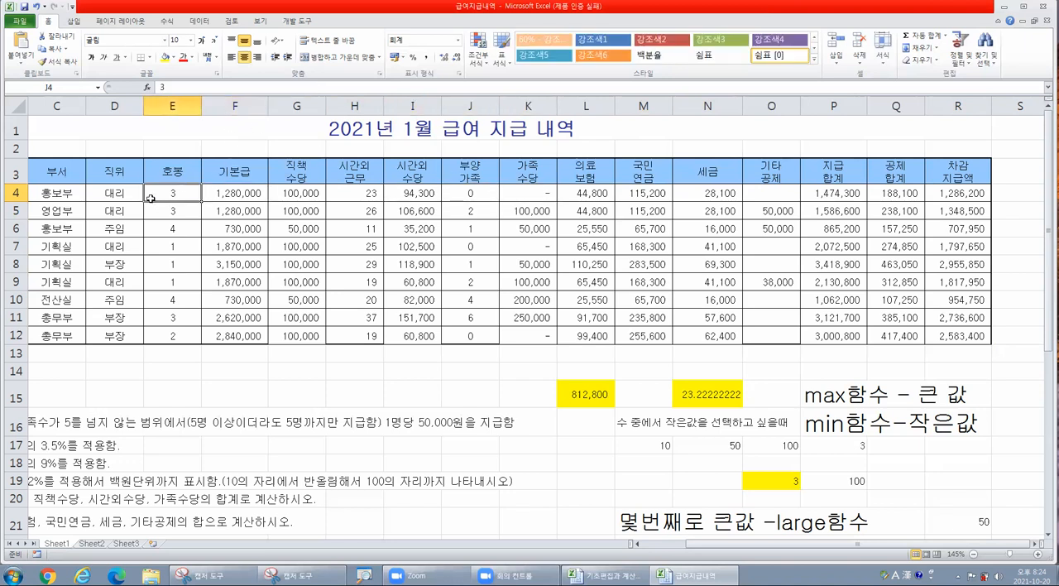
click(108, 197)
- Examine the INDEX and MATCH base pay formula in F4 against grade cell E4, and the overtime allowance formula in I4
click(220, 197)
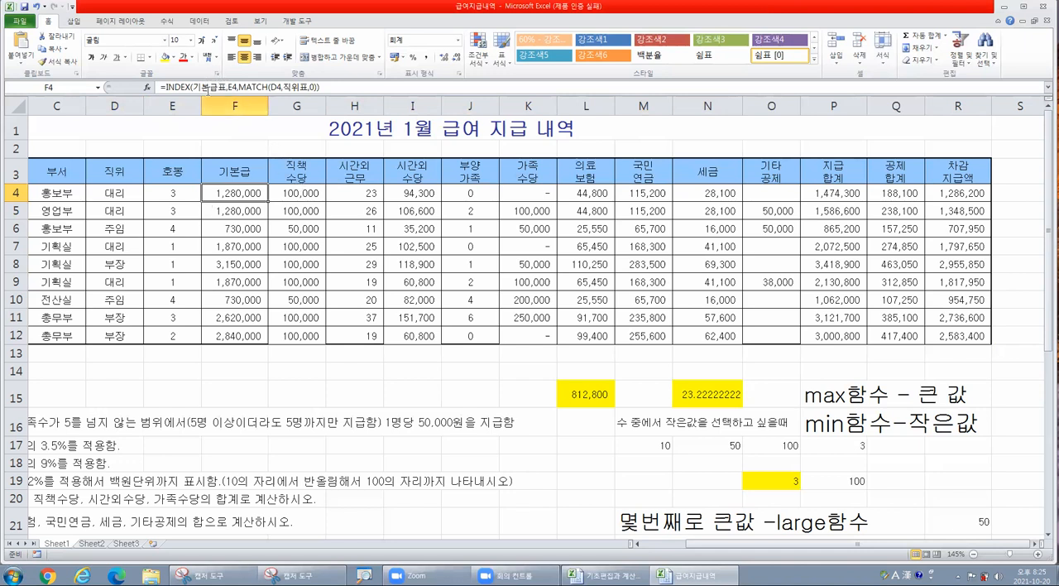
drag(230, 190, 237, 335)
click(237, 191)
click(185, 195)
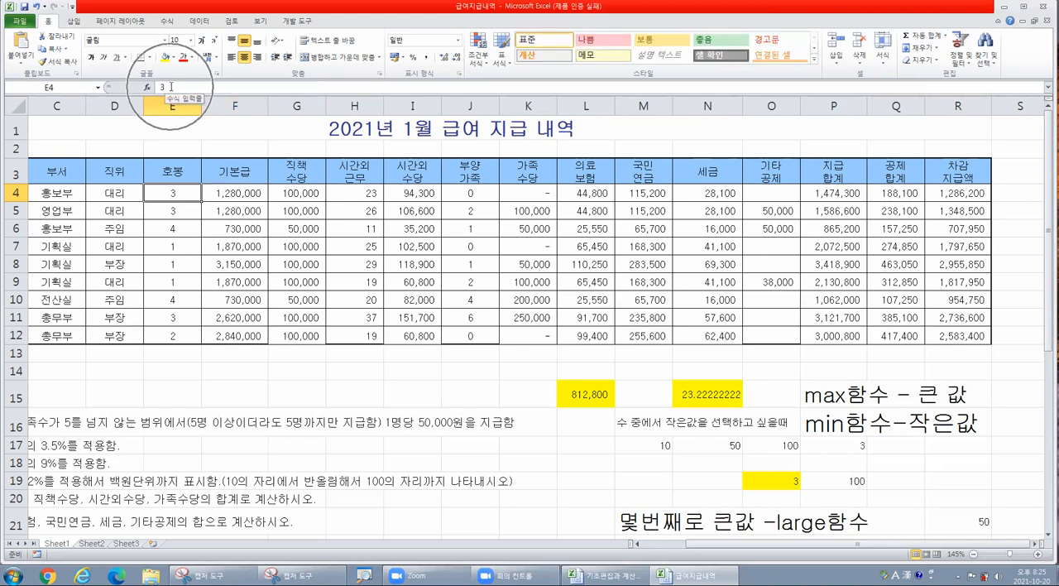
click(246, 194)
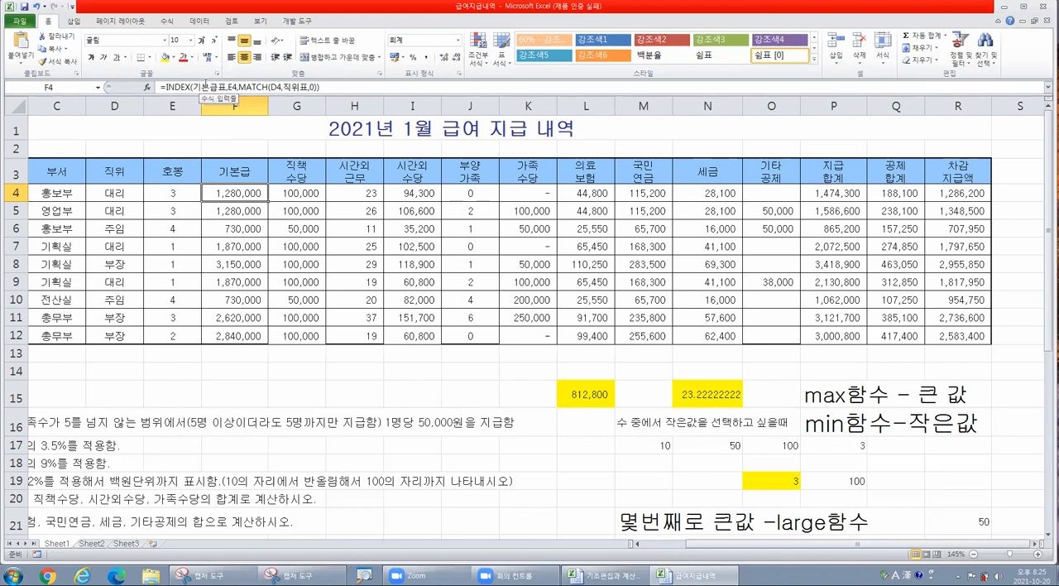
click(351, 192)
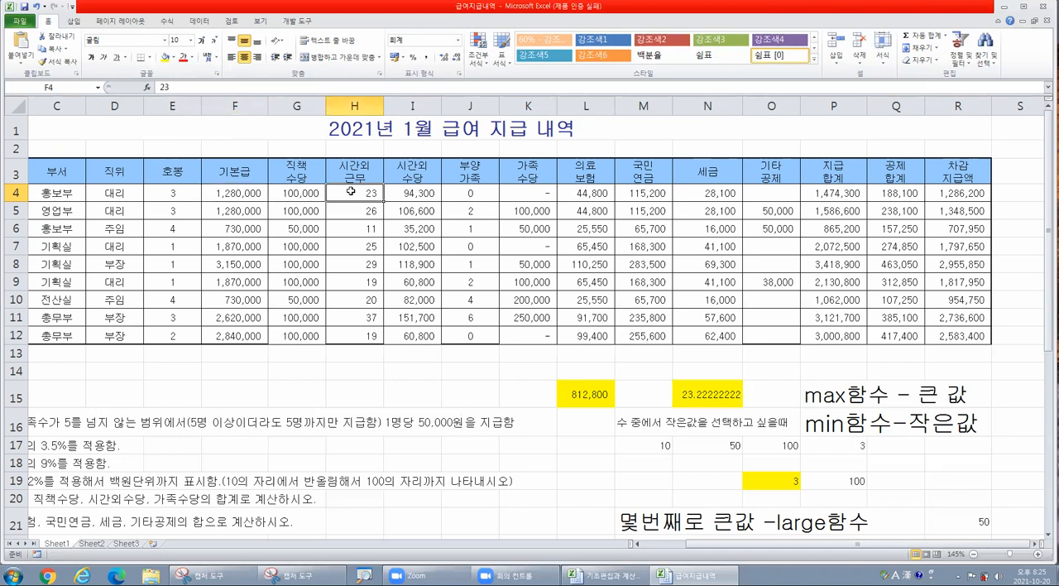
click(414, 195)
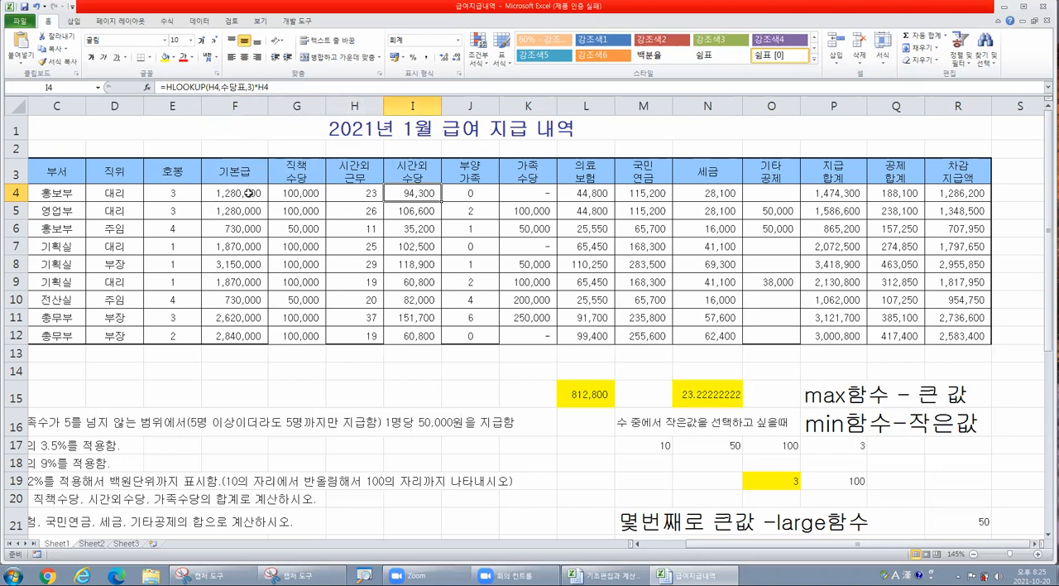
- Recap the formulas used for base pay, position allowance, overtime allowance, medical insurance and tax
drag(238, 172, 239, 317)
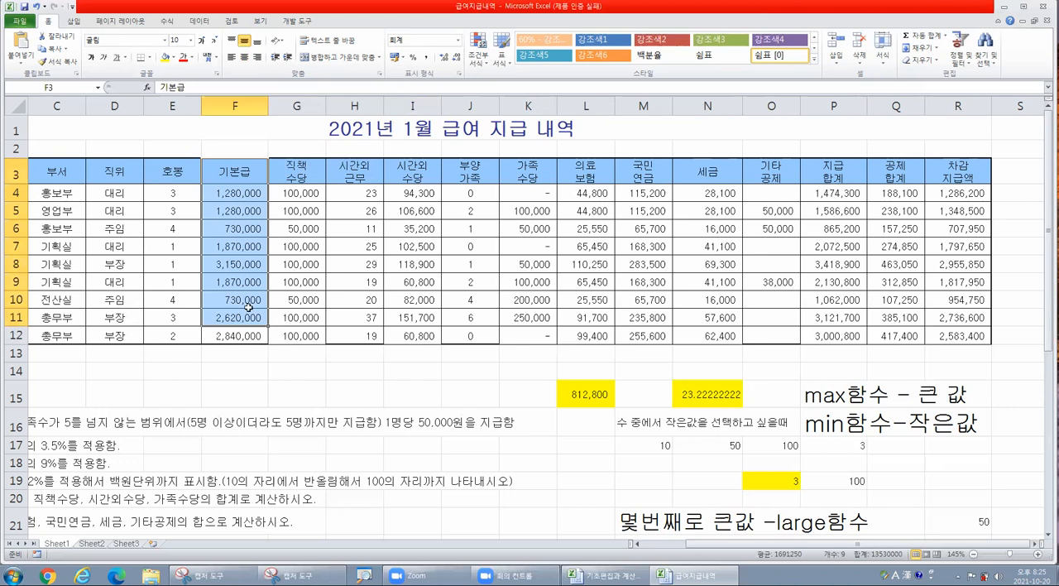
click(296, 193)
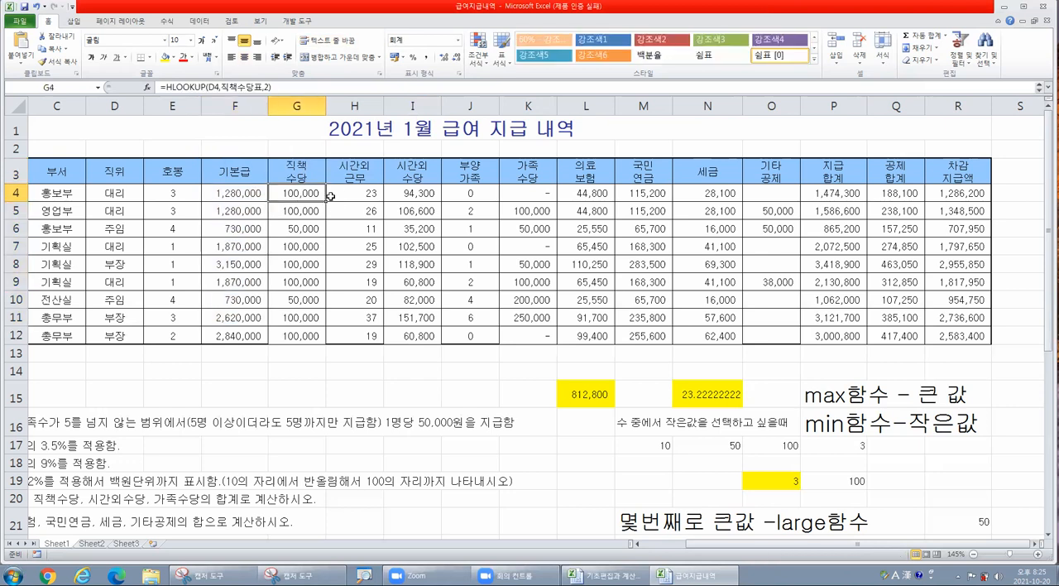
click(394, 193)
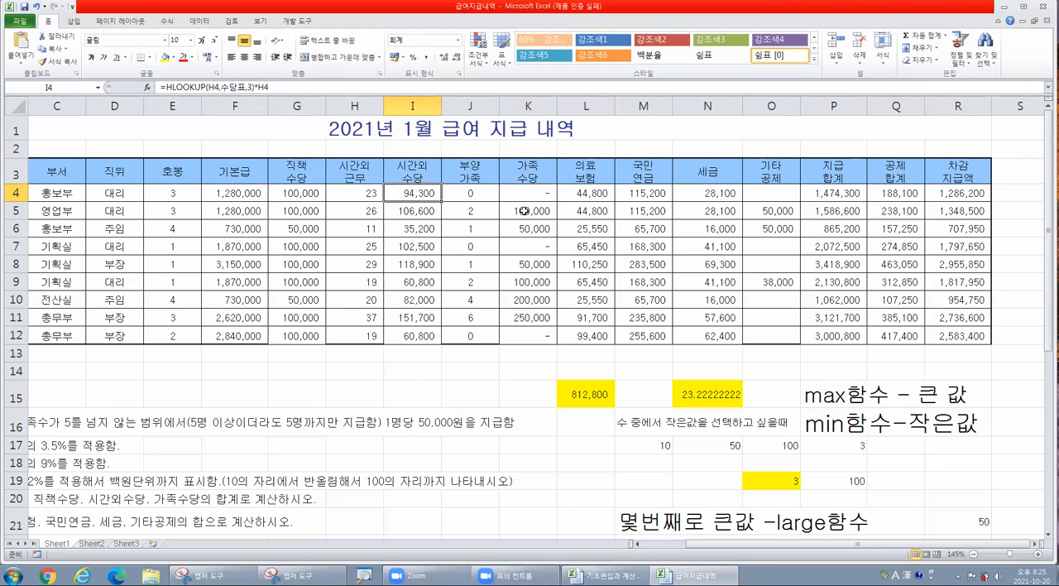
click(502, 195)
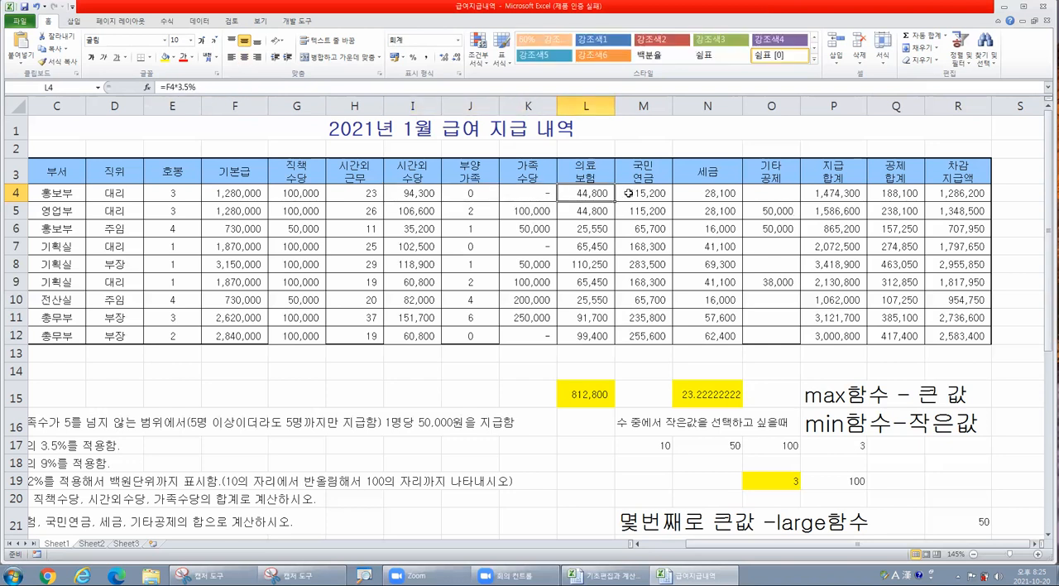
click(710, 194)
scroll(710, 194, down, 2)
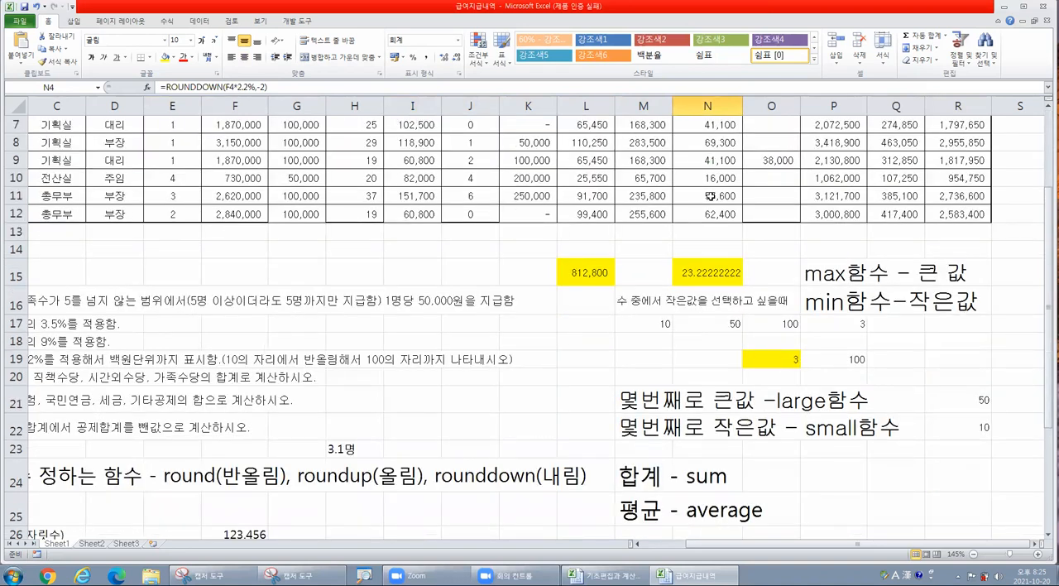
scroll(709, 194, up, 2)
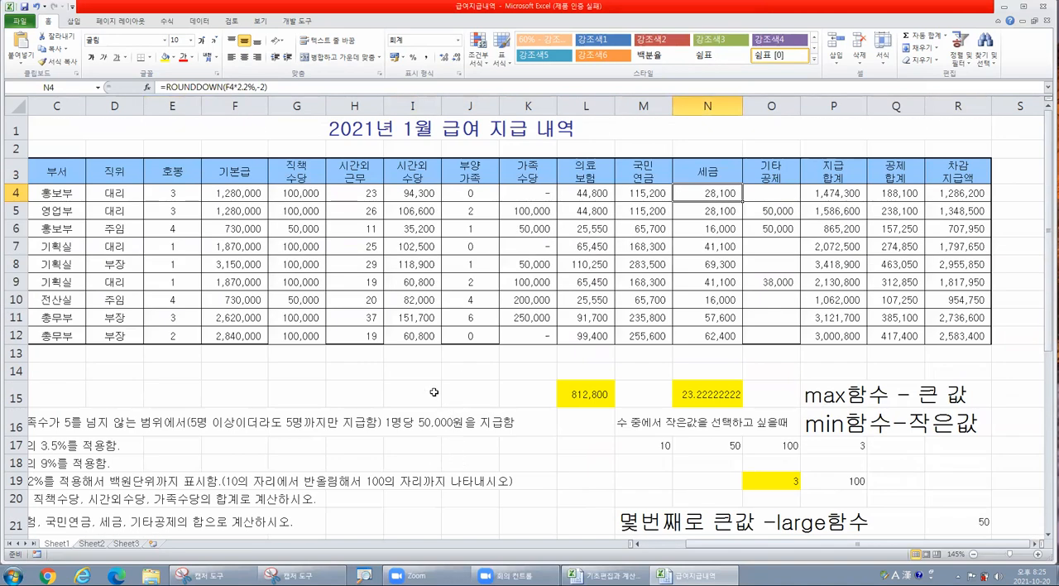
- Review the function notes below the payroll table covering max, min, large, small, sum, average, round, roundup and rounddown
scroll(368, 389, down, 6)
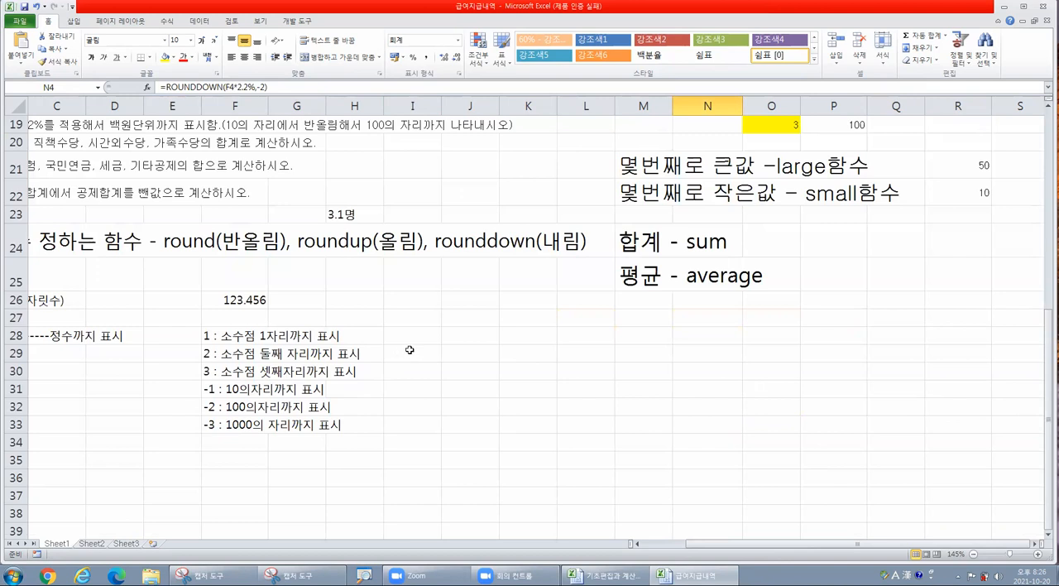
click(461, 334)
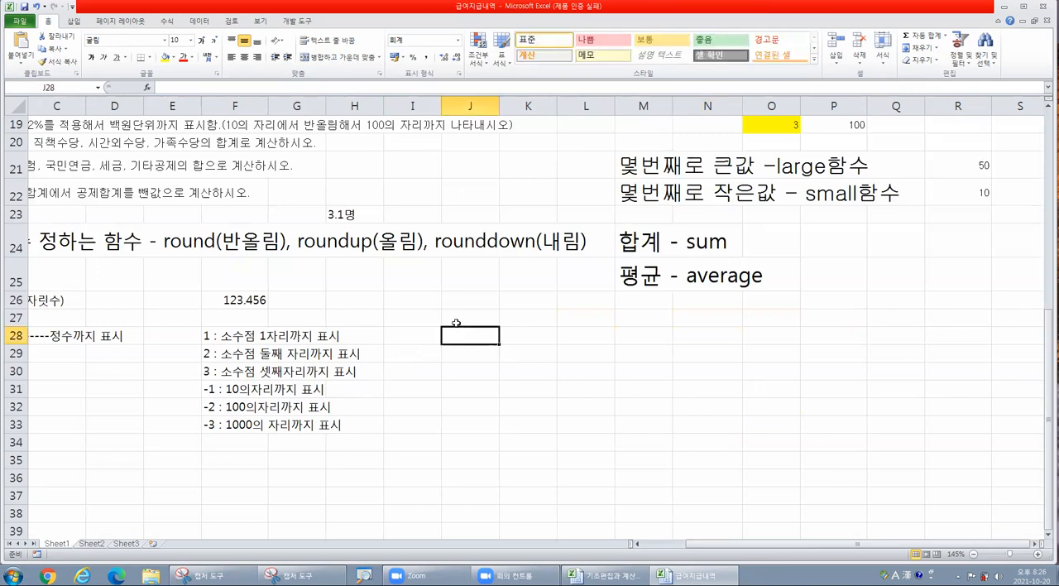
click(475, 317)
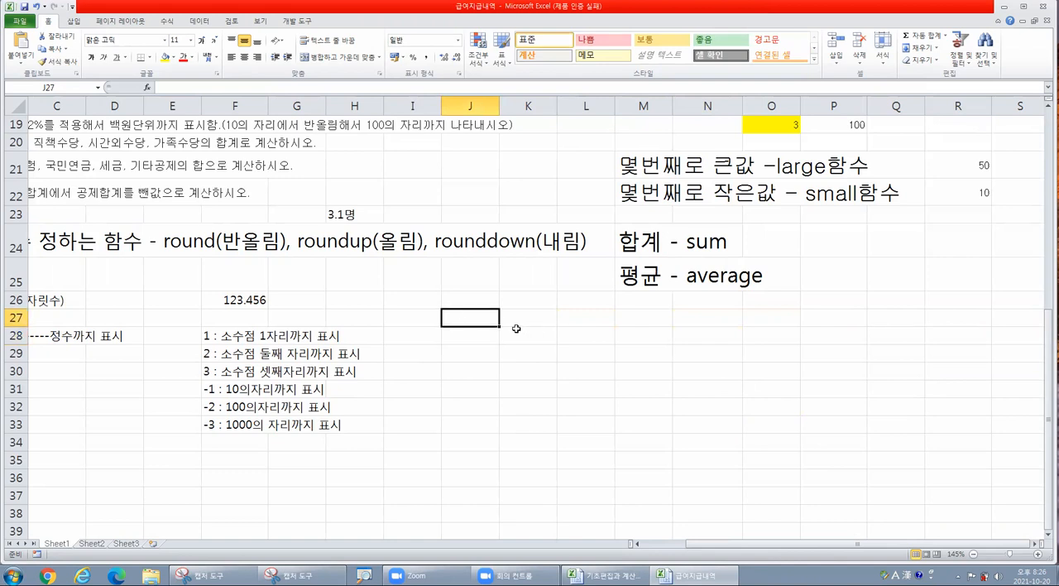
scroll(603, 371, up, 2)
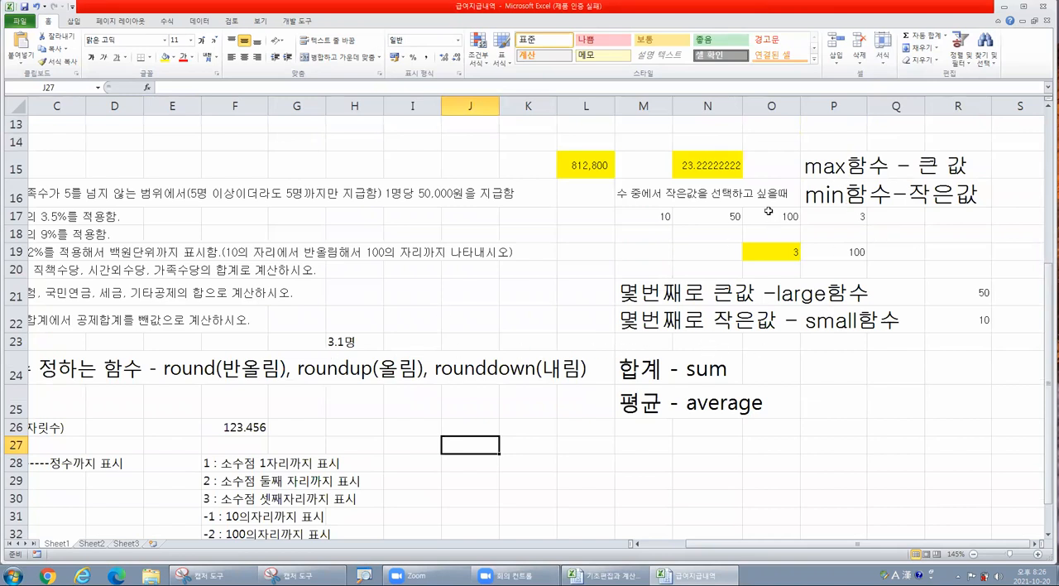
click(831, 167)
click(833, 193)
click(798, 291)
click(811, 321)
click(704, 369)
click(701, 406)
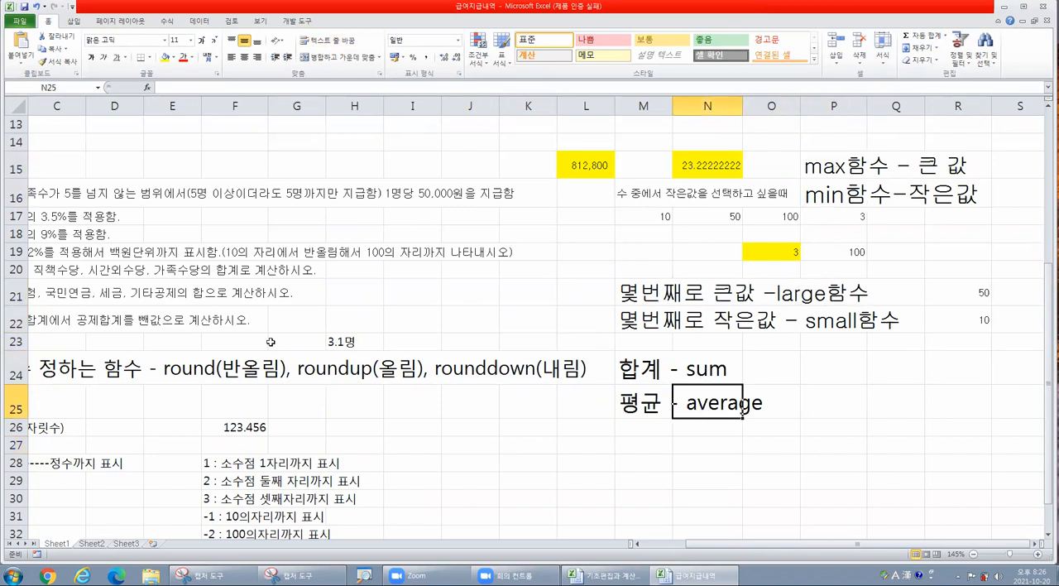
click(183, 365)
click(323, 365)
click(465, 368)
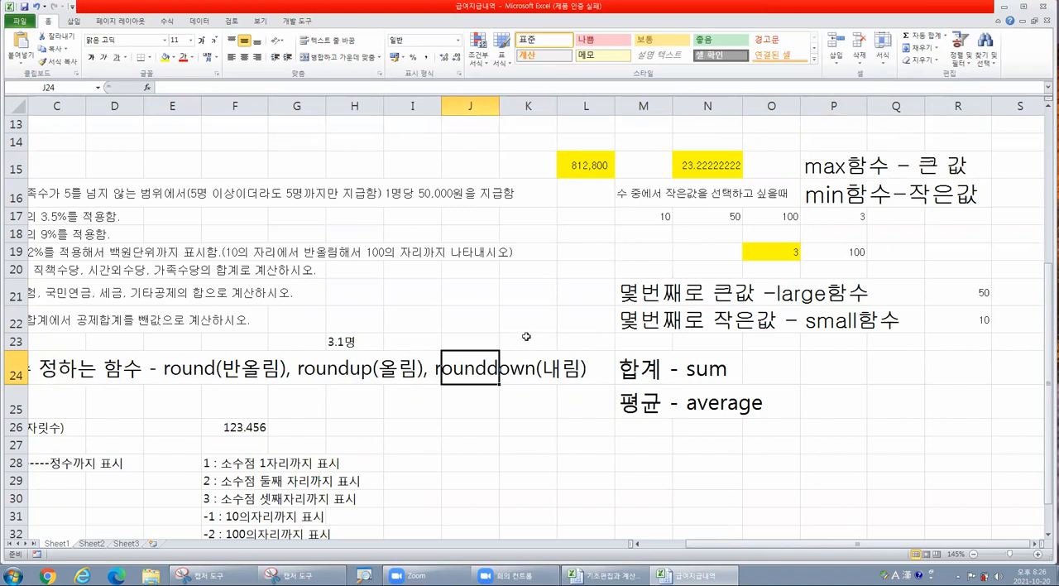
scroll(526, 337, down, 1)
click(518, 397)
click(509, 384)
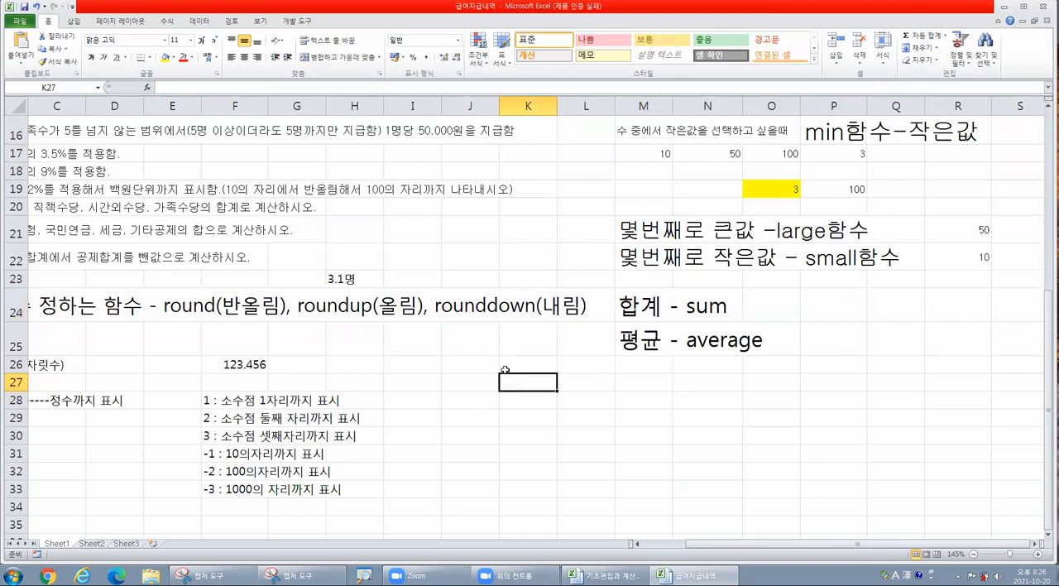